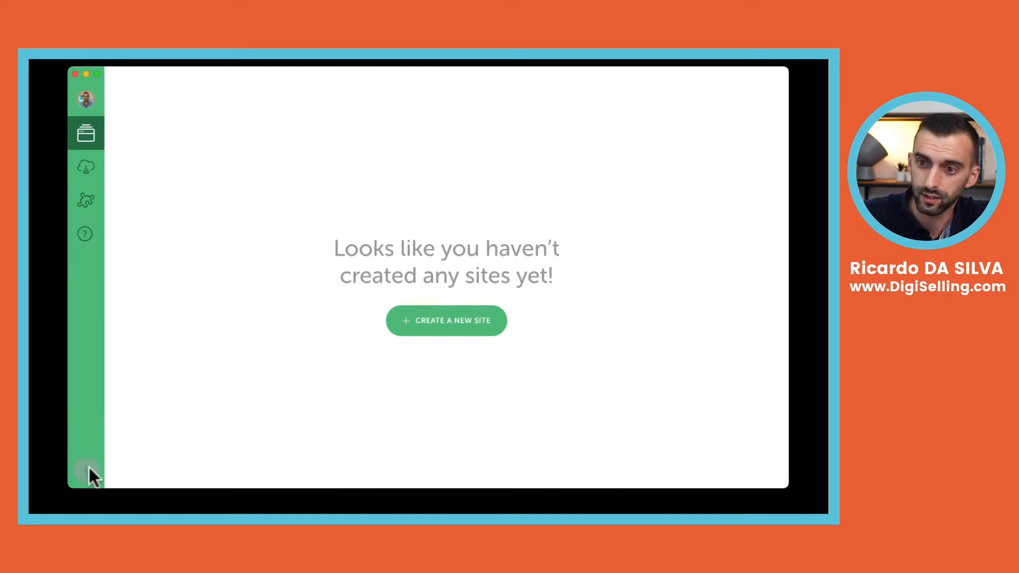
Begin adding a new Local site named demowordpresslocal
click(86, 470)
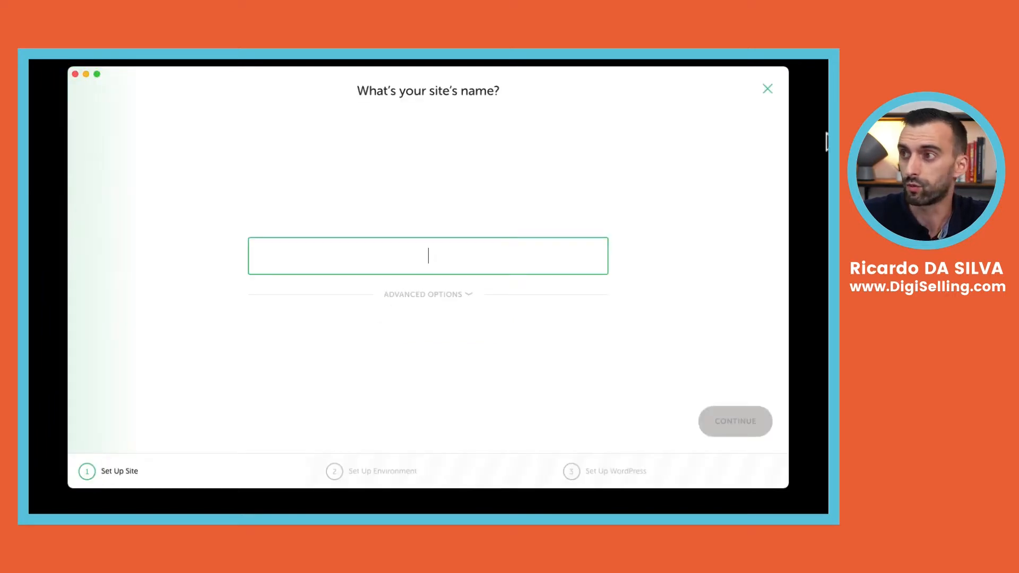
click(765, 88)
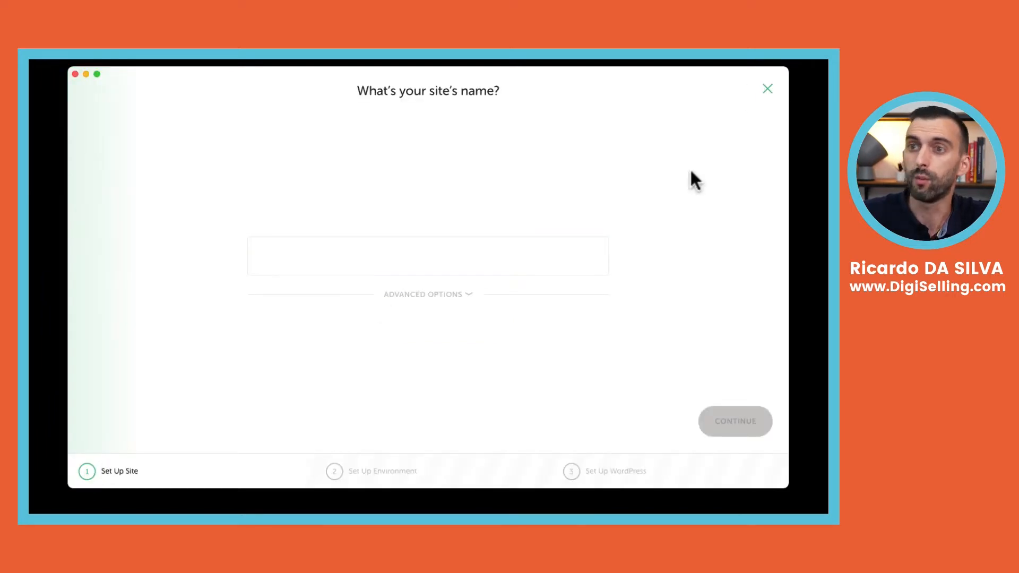
click(767, 88)
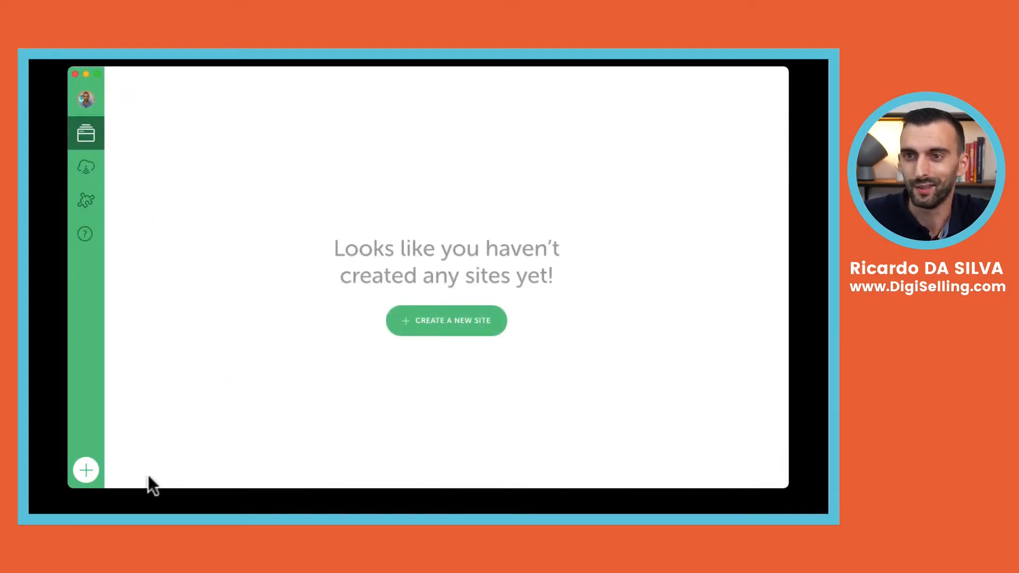
click(86, 470)
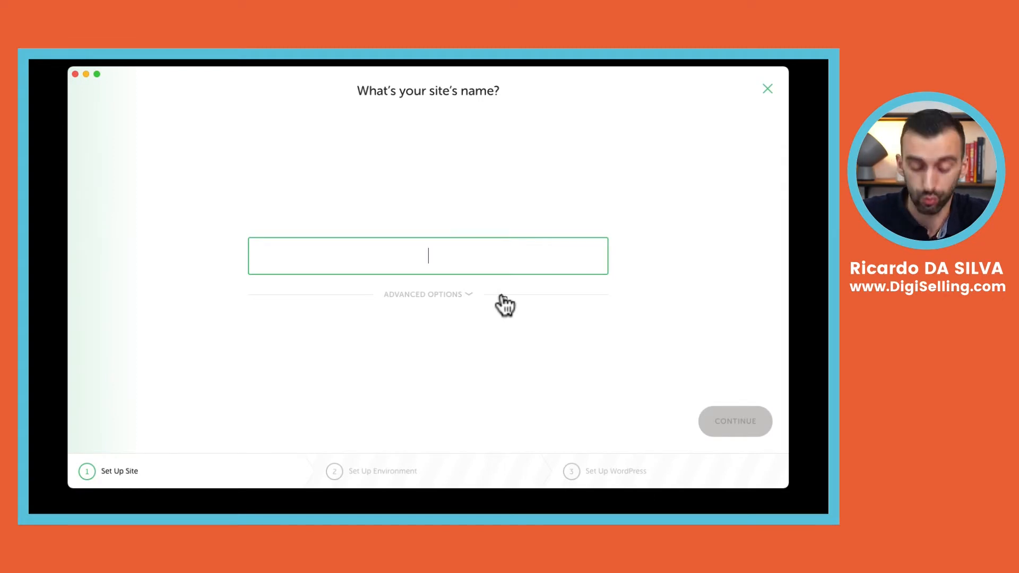
text(demo)
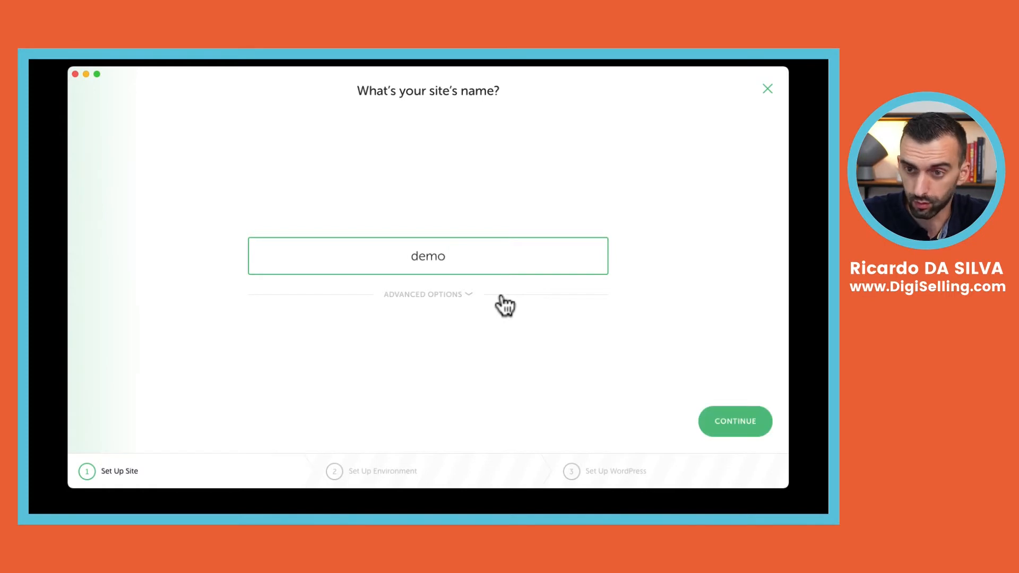
text(wordpresslocal)
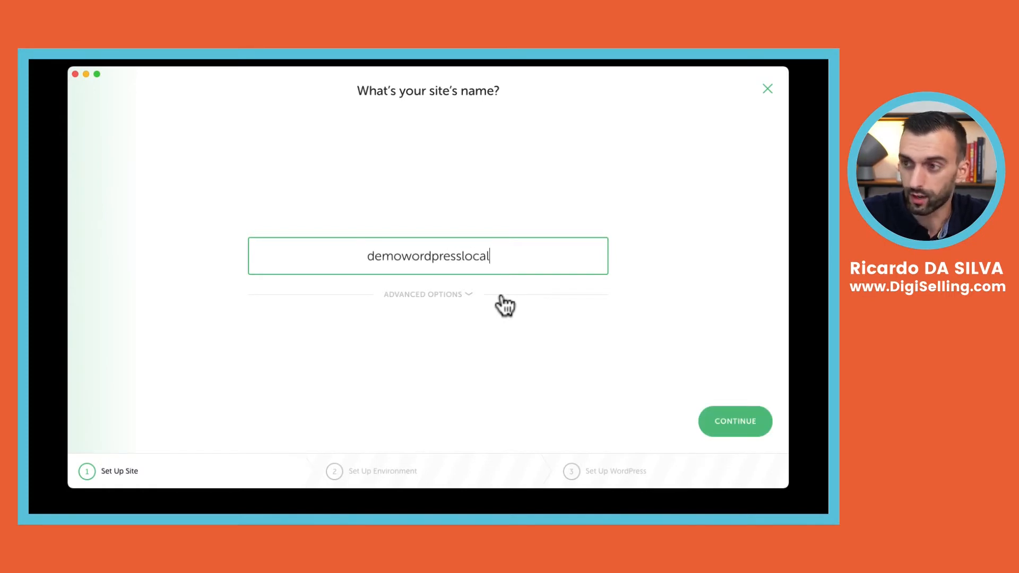
Keep the default local domain under Advanced Options and continue to the environment step
click(449, 295)
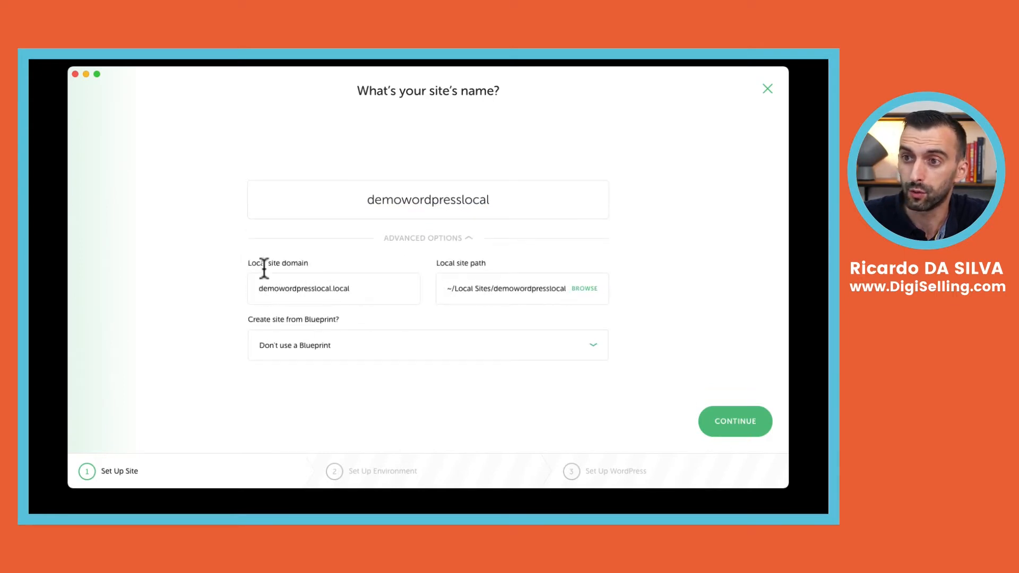
drag(262, 289, 360, 289)
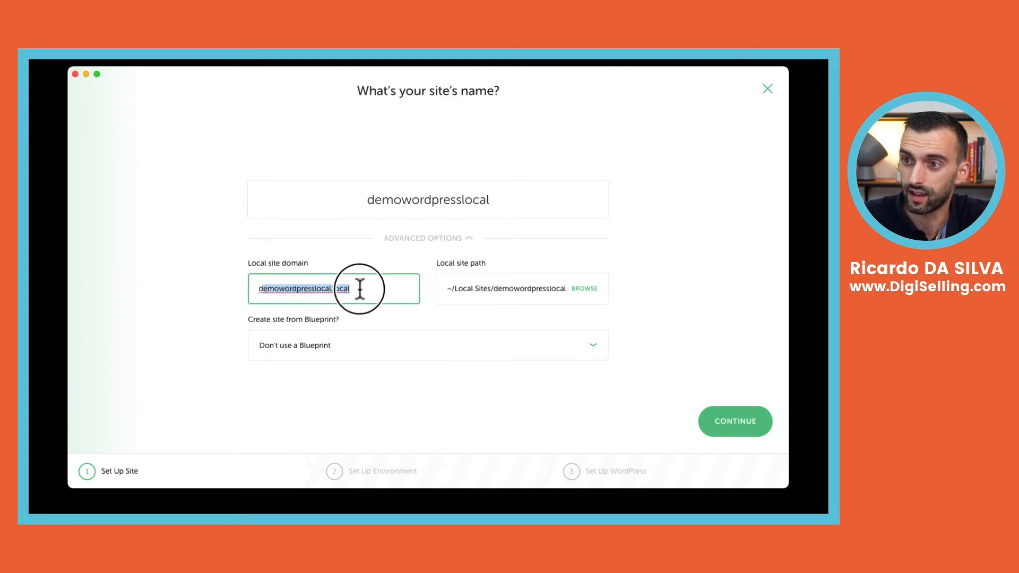
click(468, 246)
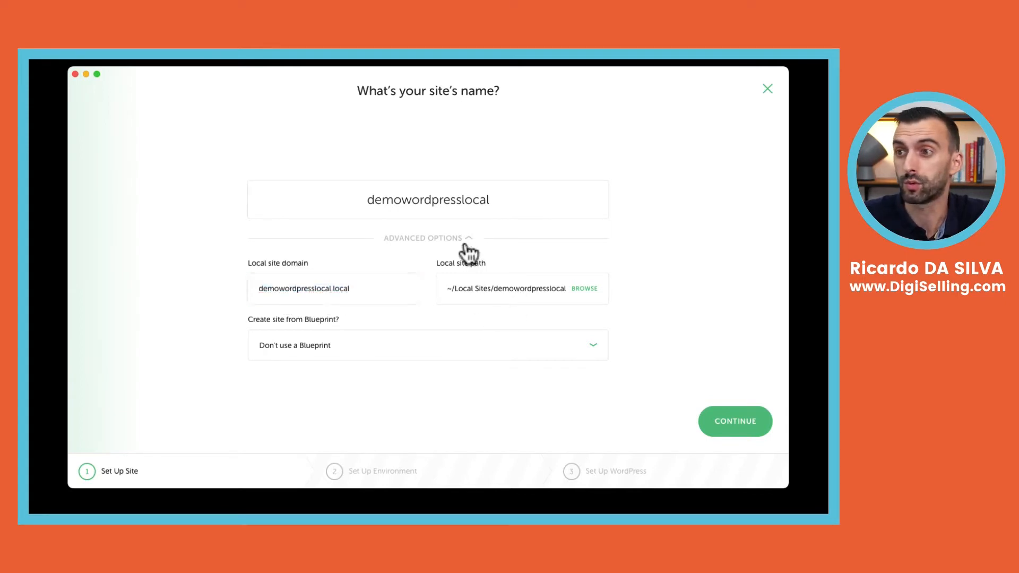
click(467, 245)
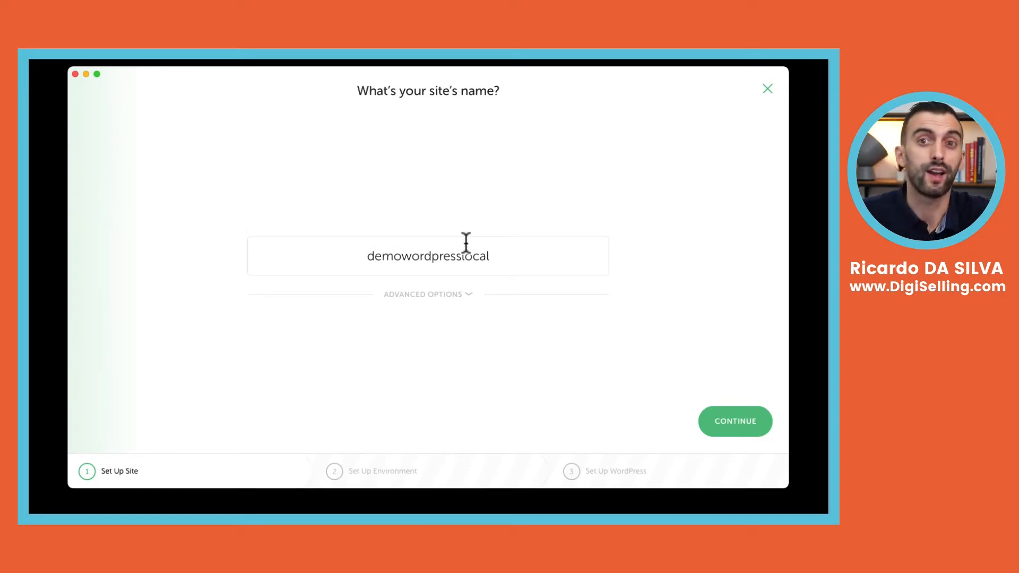
click(440, 294)
click(445, 245)
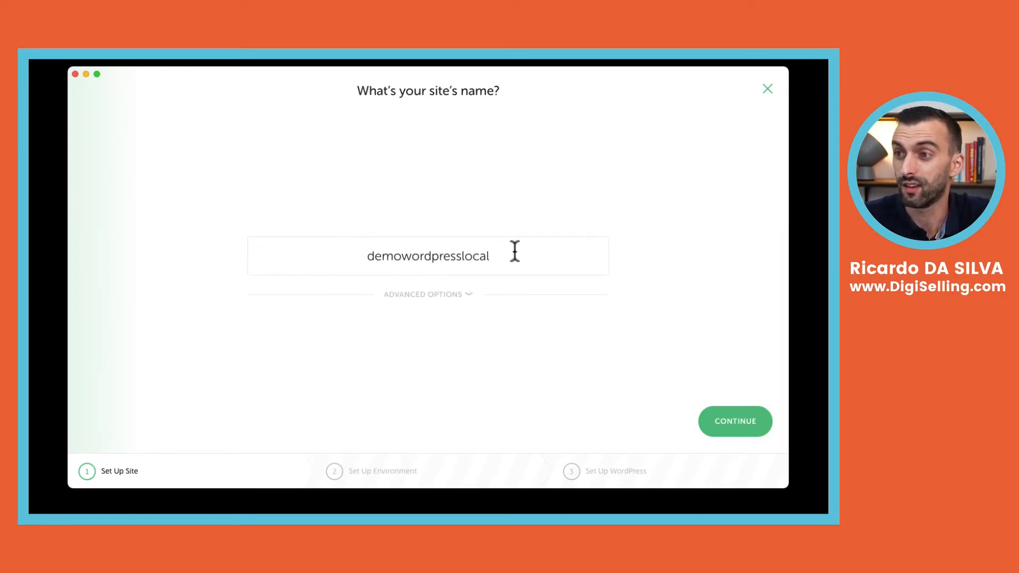
click(743, 421)
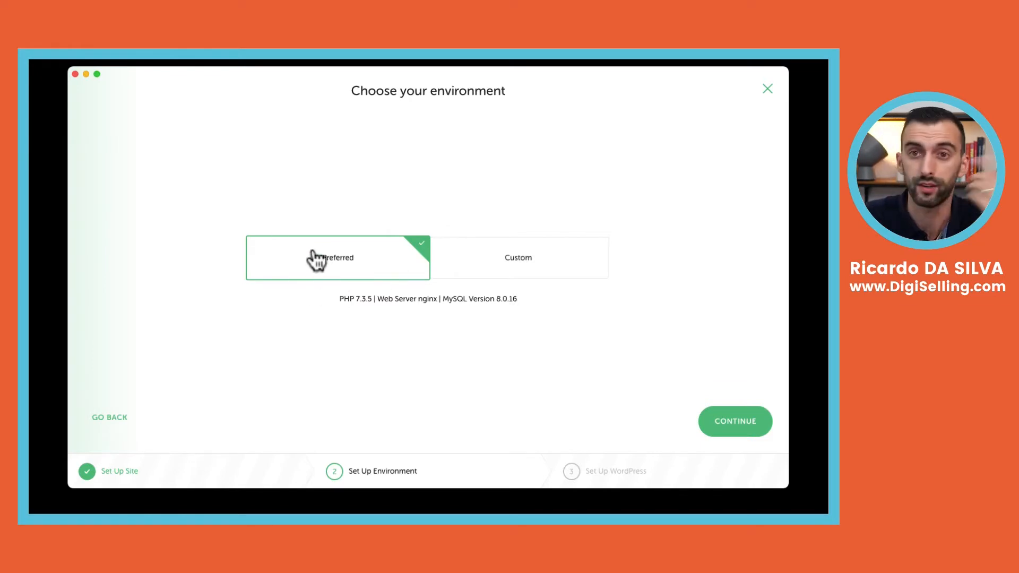
Choose Preferred over Custom (PHP 7.3.5, nginx, MySQL 8.0.16) and continue
click(533, 266)
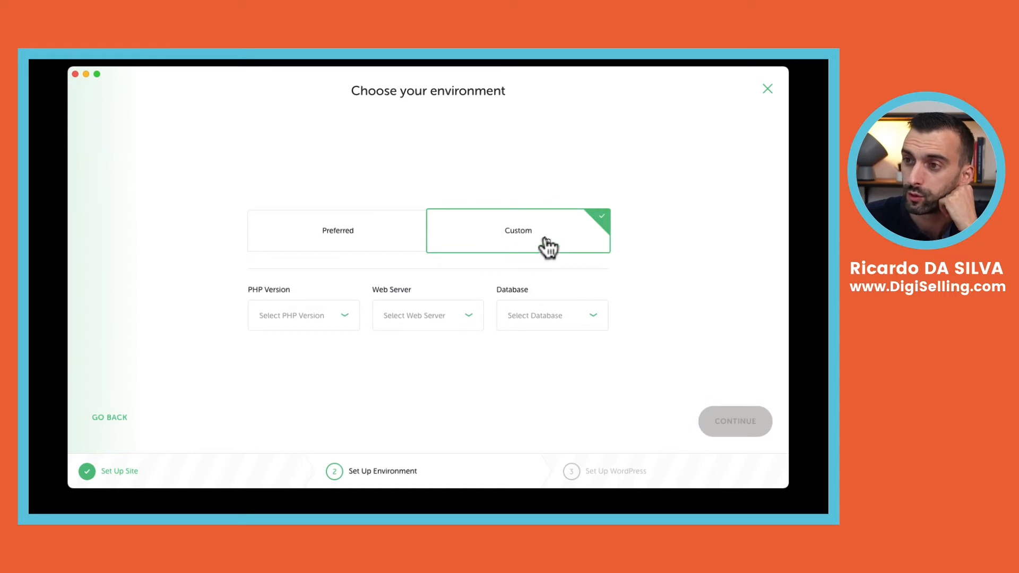
click(370, 236)
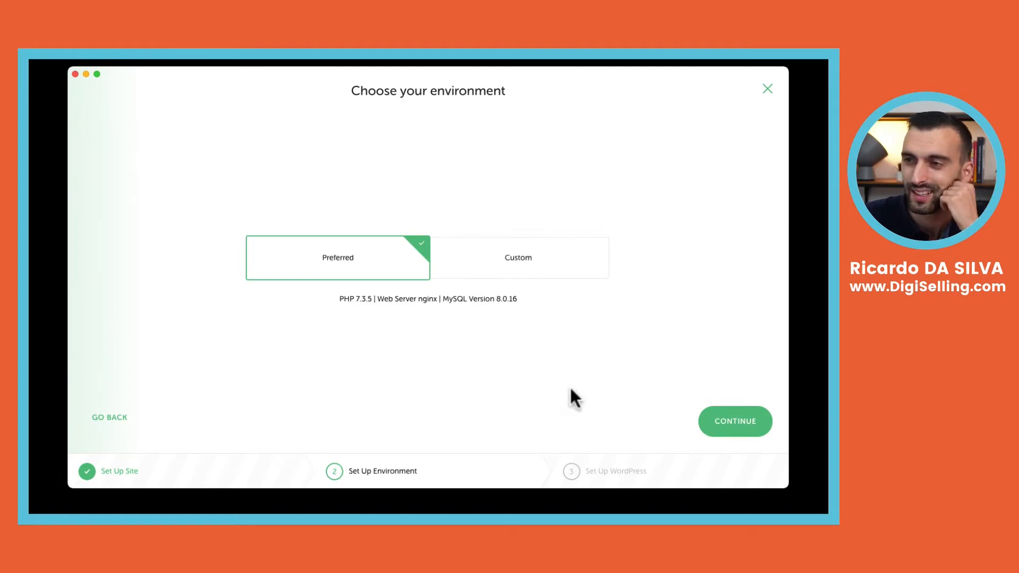
click(728, 419)
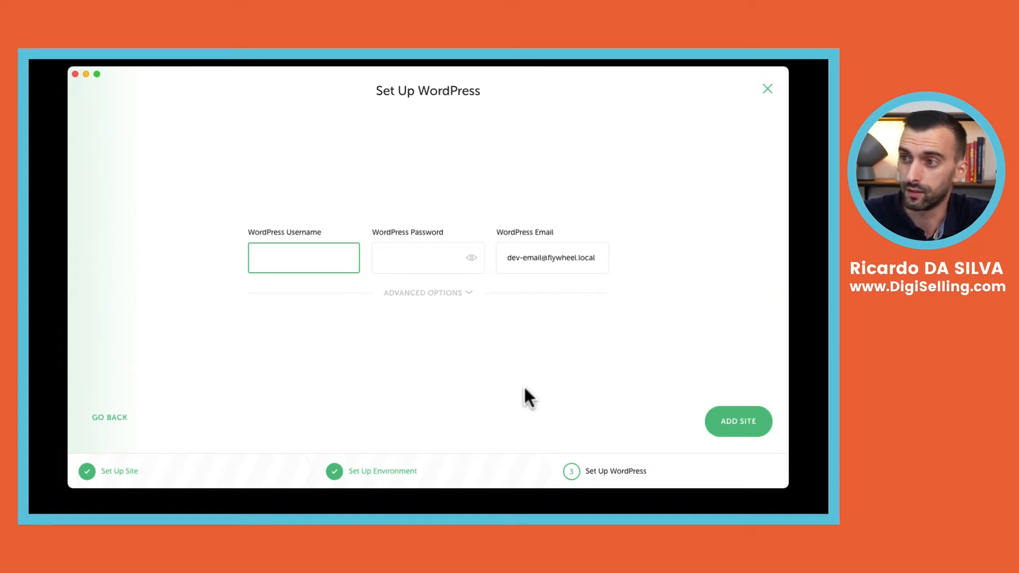
Enter wpdemo as the WordPress admin username, leaving the admin e-mail unchanged
triple_click(531, 262)
click(531, 262)
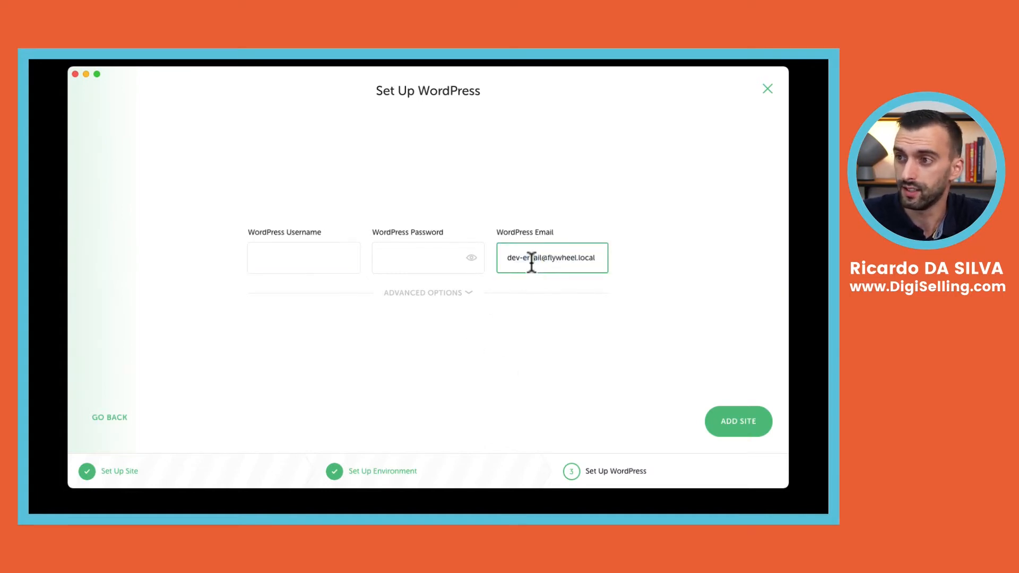
double_click(531, 263)
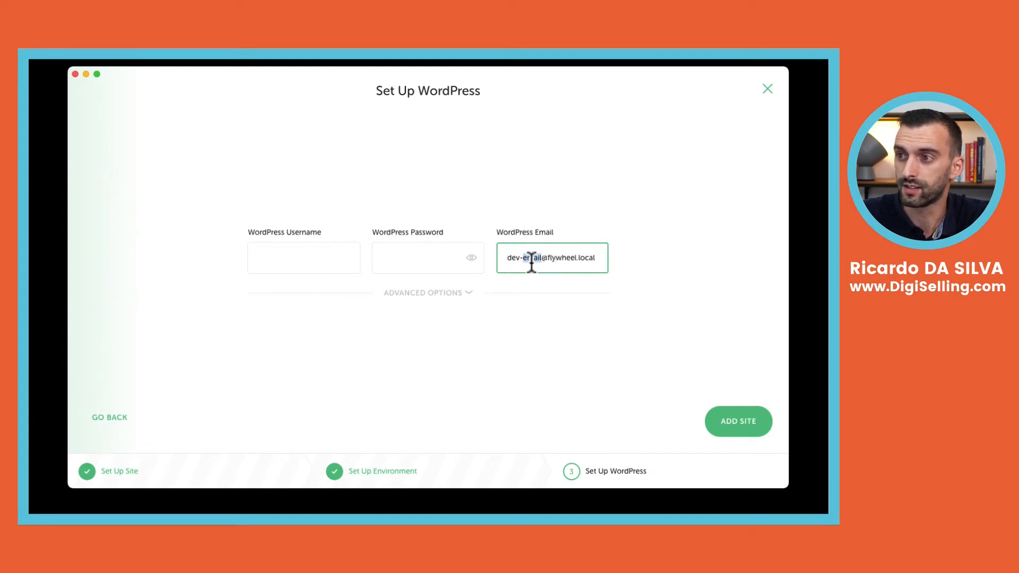
triple_click(532, 262)
click(334, 264)
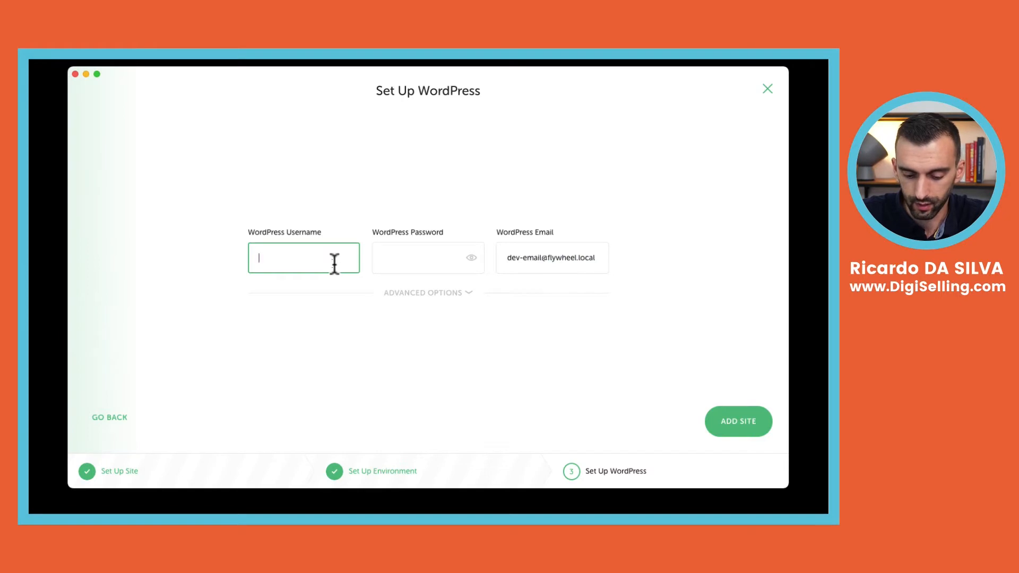
text(wpde)
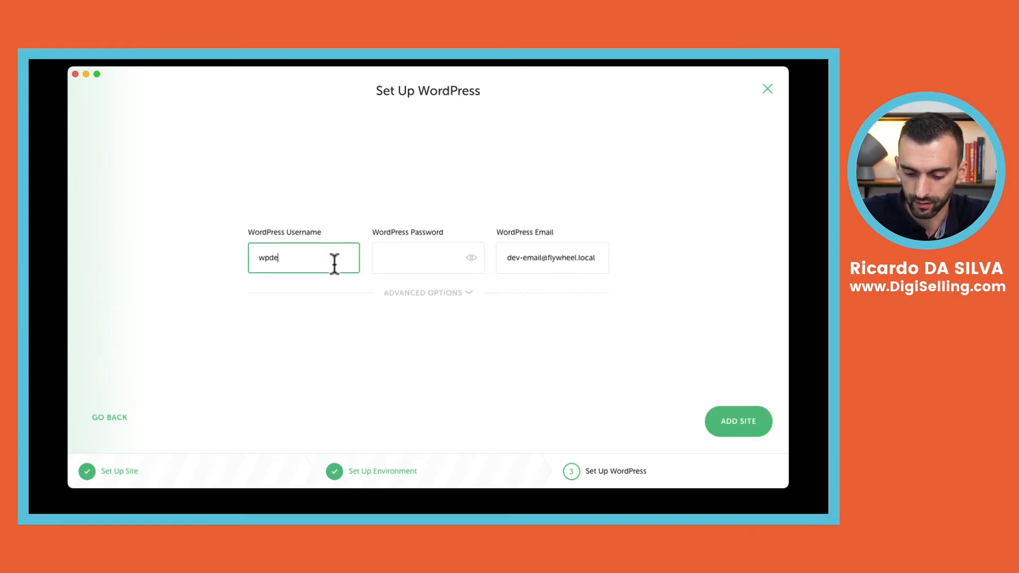
text(mo)
key(Tab)
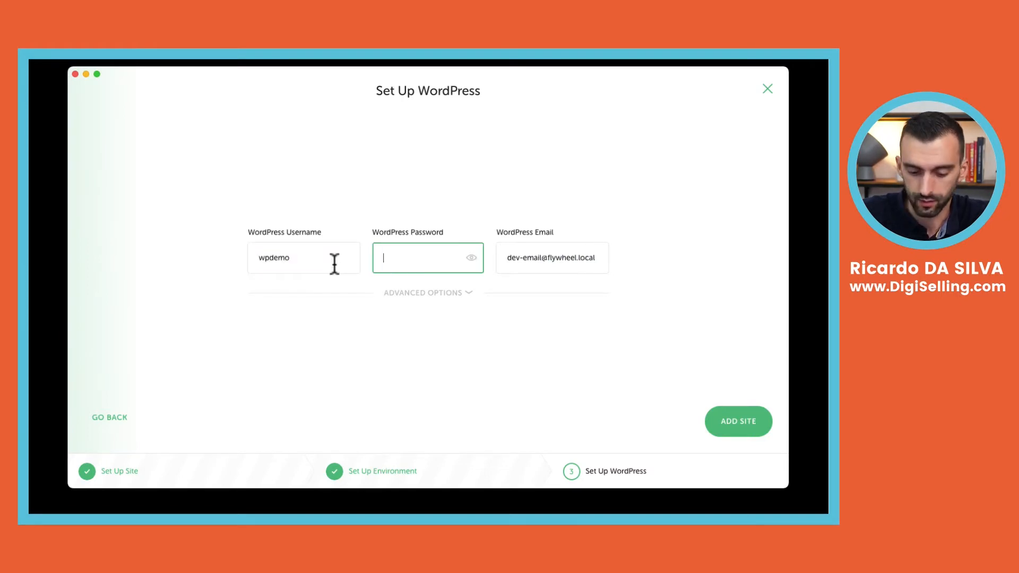
text(wpdemo)
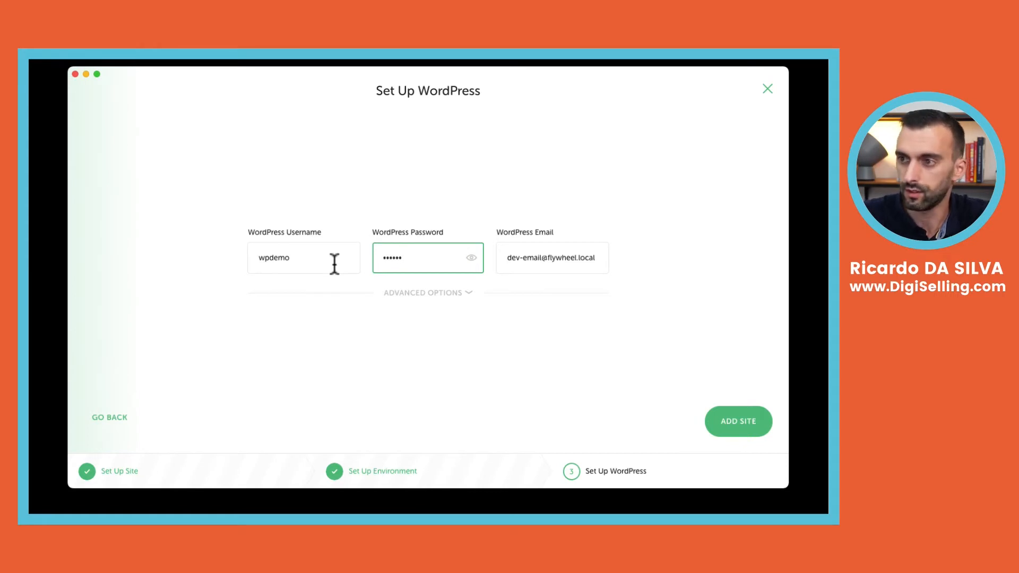
Fix the typo in the admin password and add the site
click(471, 259)
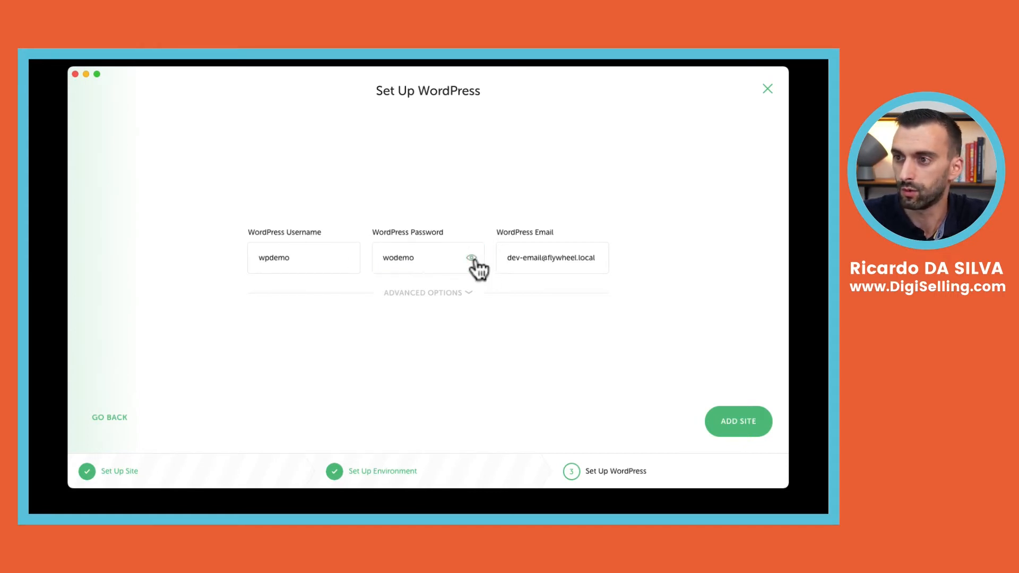
click(386, 259)
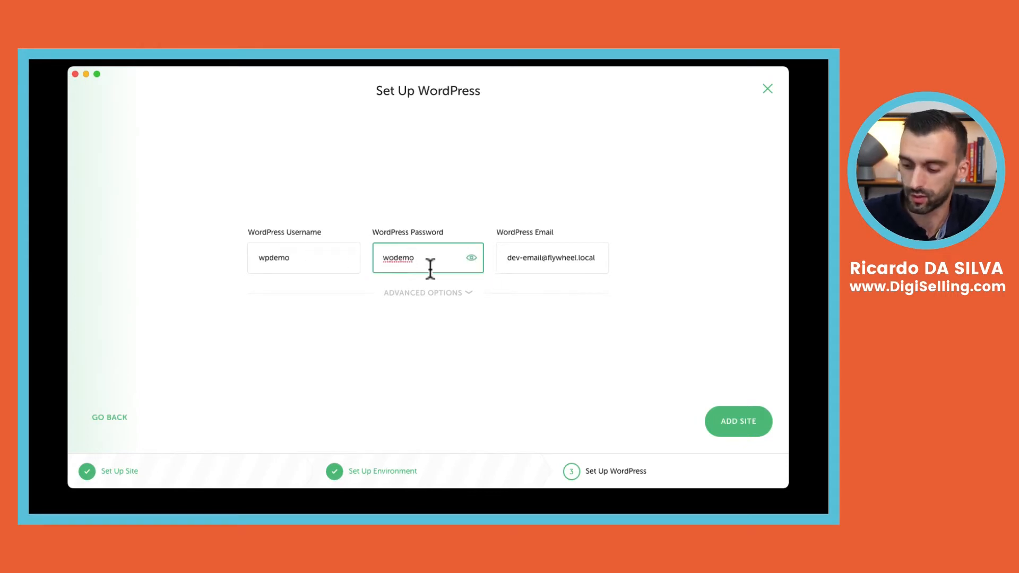
key(BackSpace)
text(p)
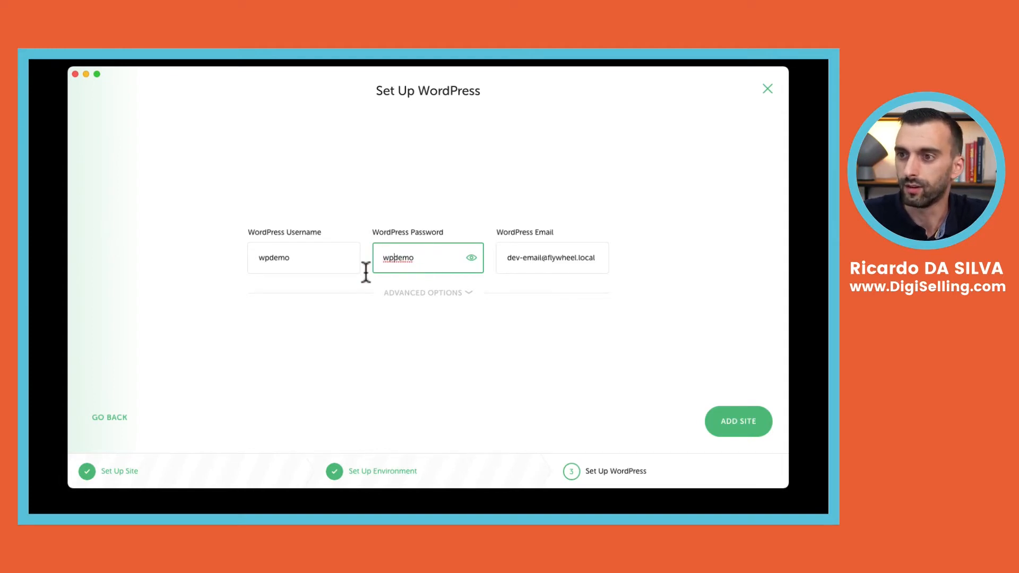
click(546, 324)
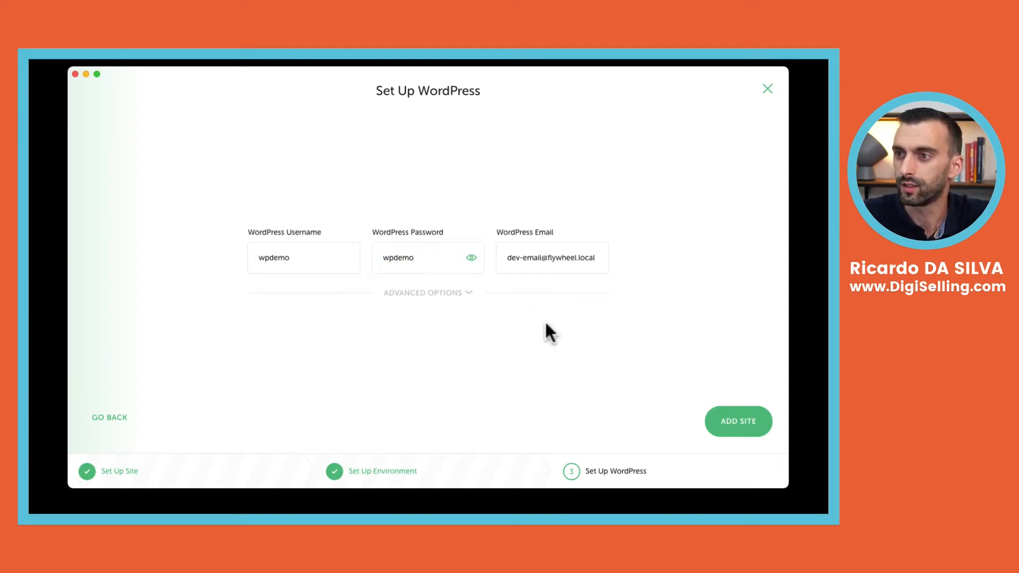
click(738, 422)
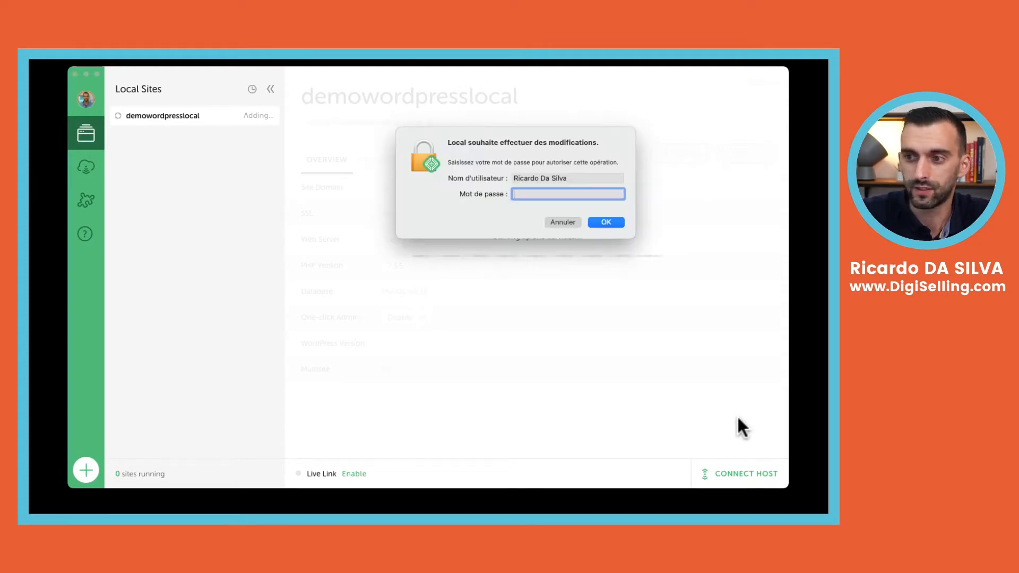
Authorise Local with the system password, then open the running site's Hello world! front page
text(•••••••••••)
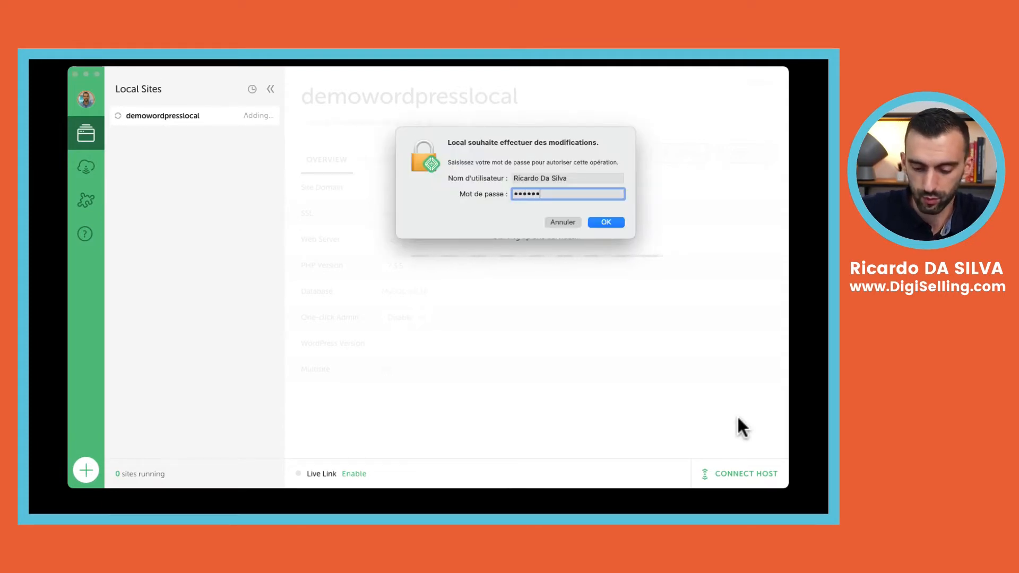
key(Return)
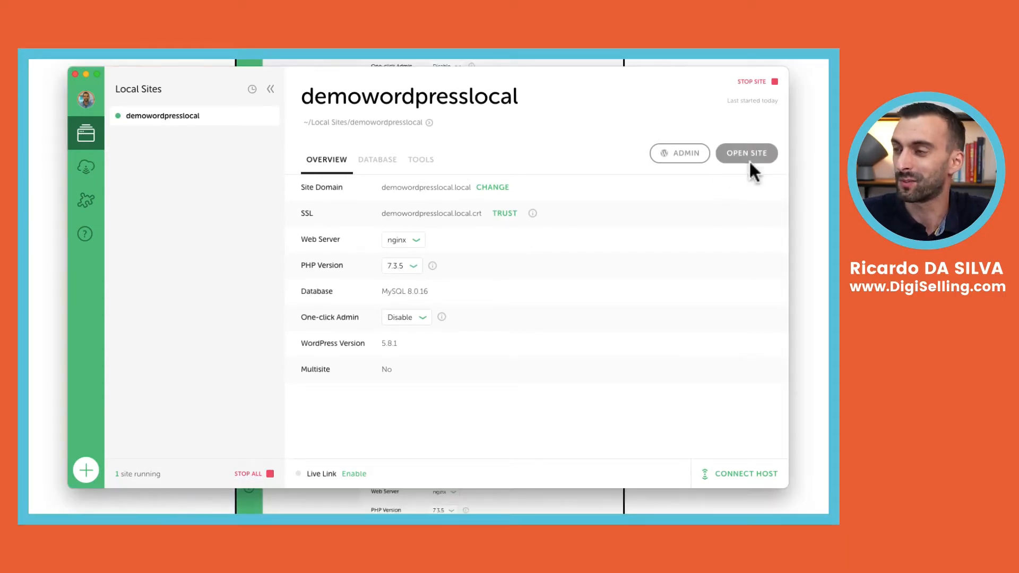
click(749, 158)
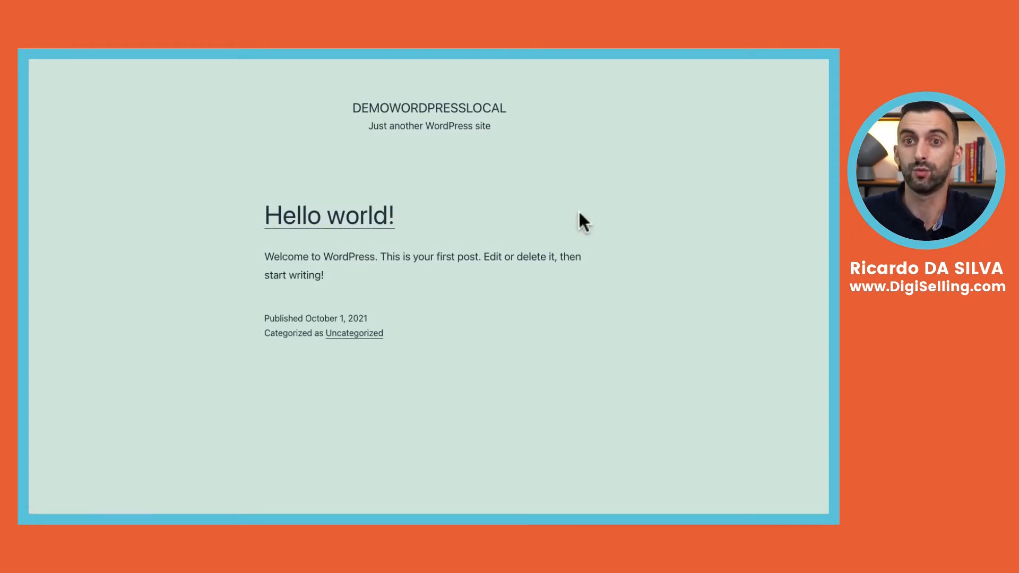
Go to the site's /login page and sign in as wpdemo with the admin password
mouse_move(807, 60)
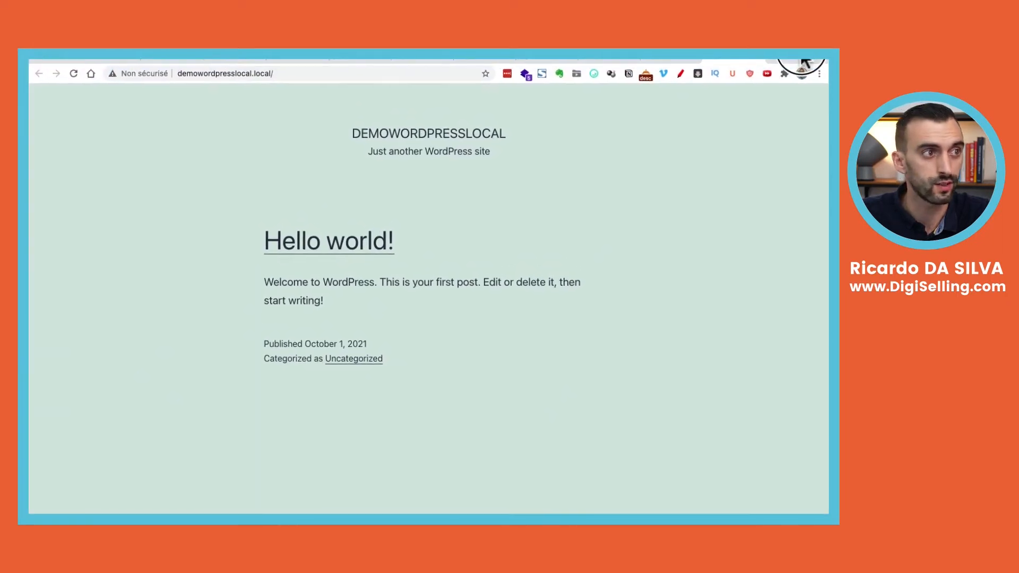
click(438, 79)
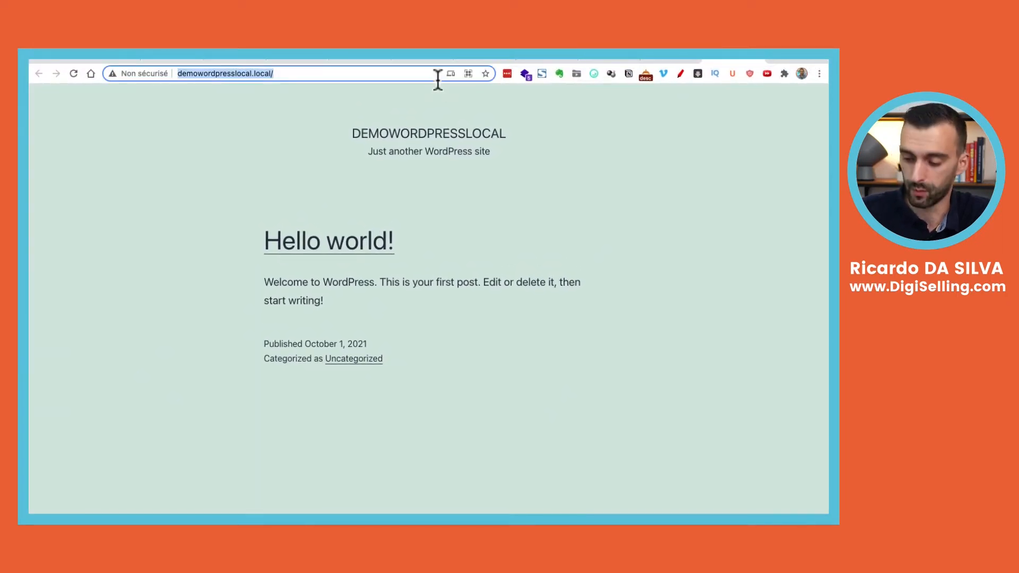
click(438, 79)
text(login)
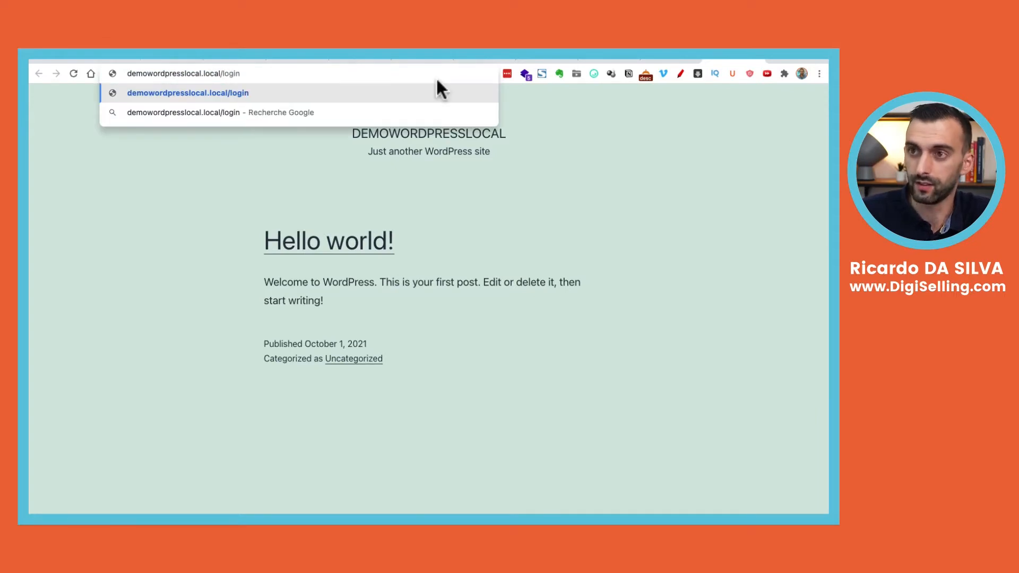
key(Return)
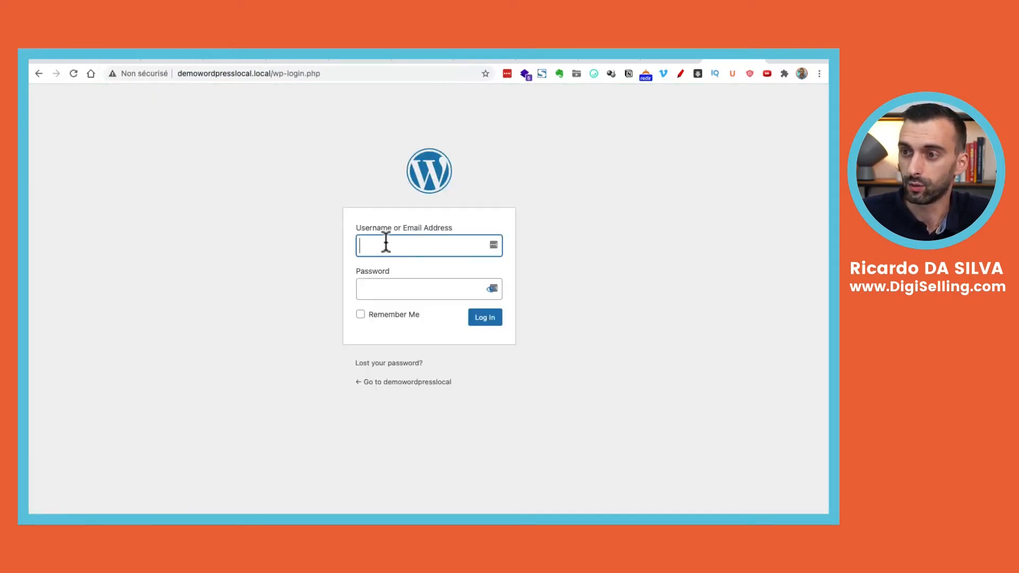
text(wp)
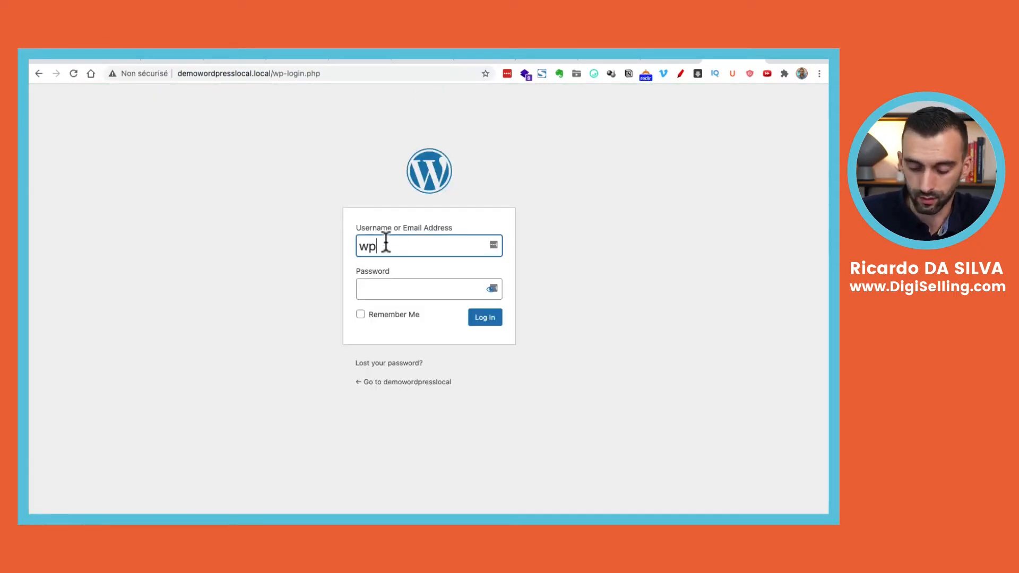
text(demo)
key(Tab)
text(•••)
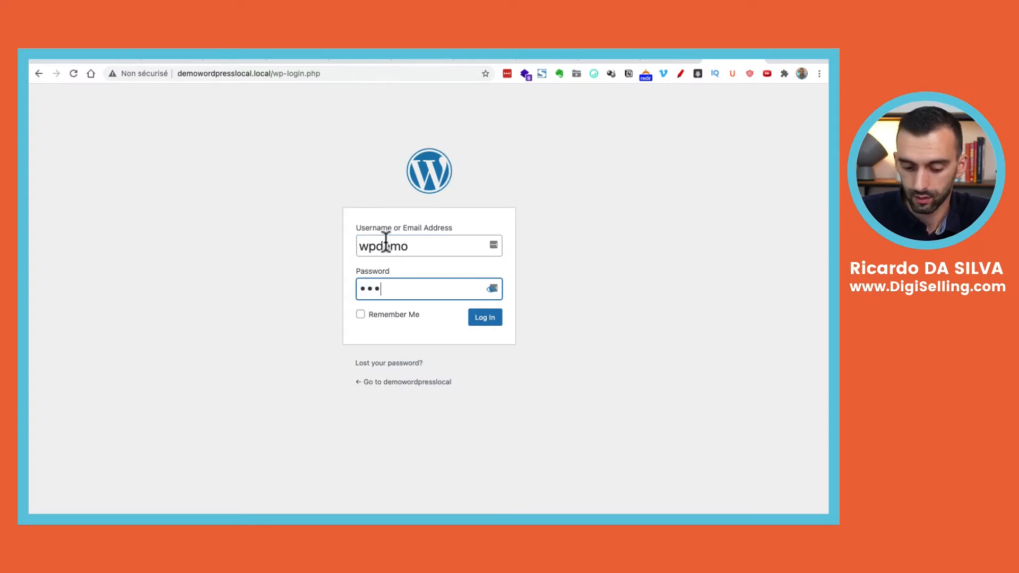
text(•••)
key(Return)
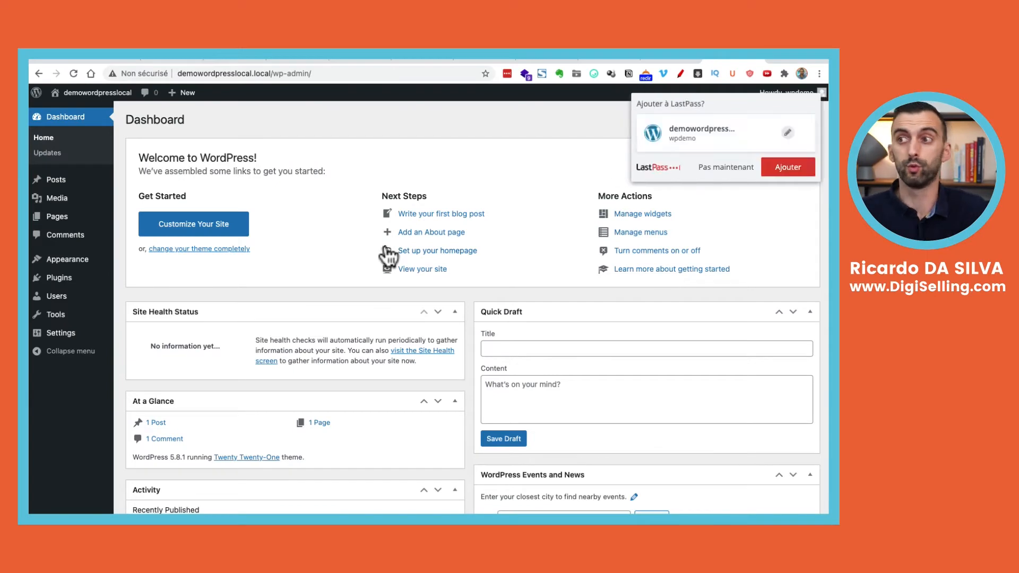
Dismiss the LastPass prompt, open Appearance > Themes > Add New, then switch to the Elegant Themes tab
click(726, 168)
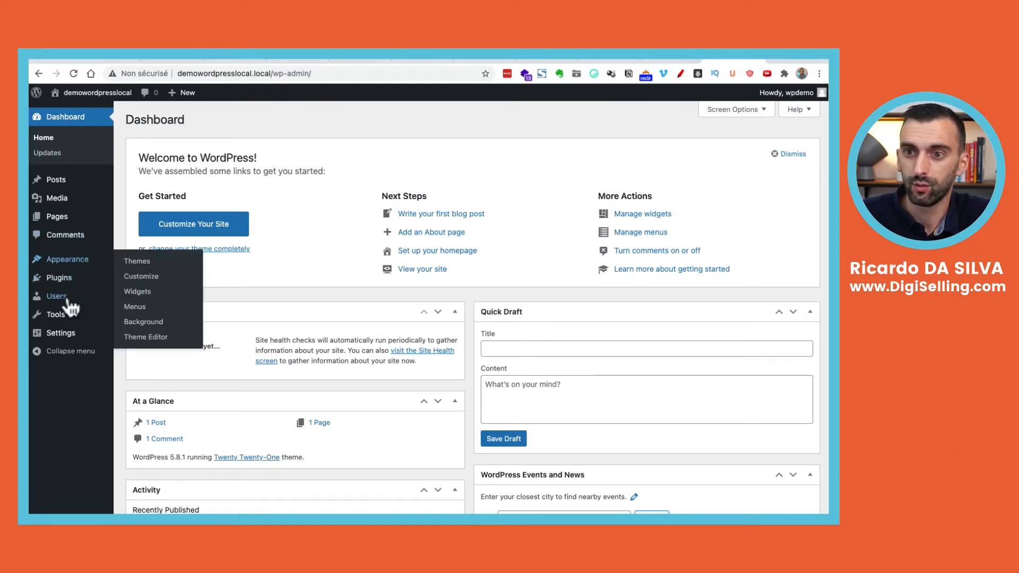
mouse_move(69, 261)
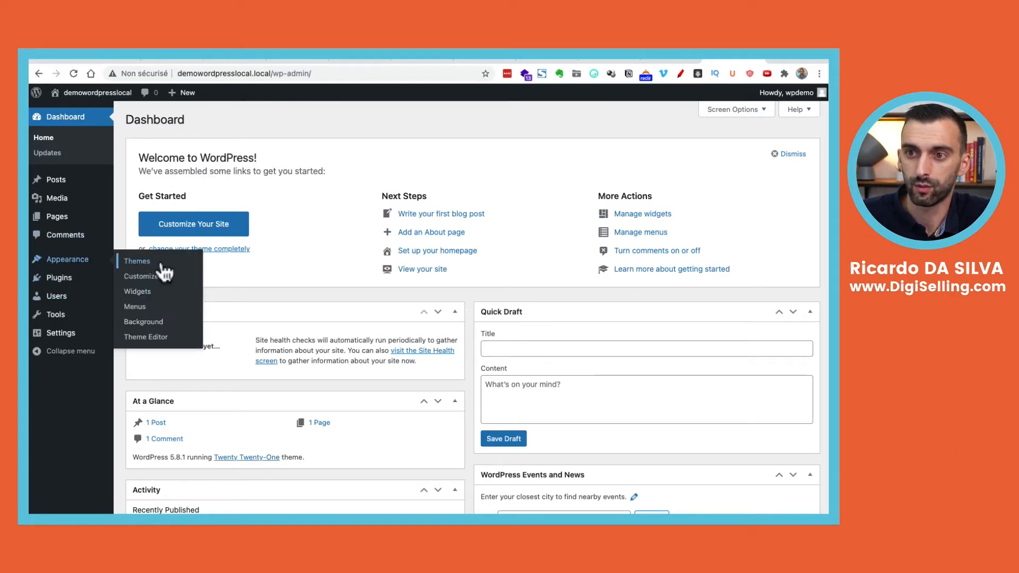
click(149, 262)
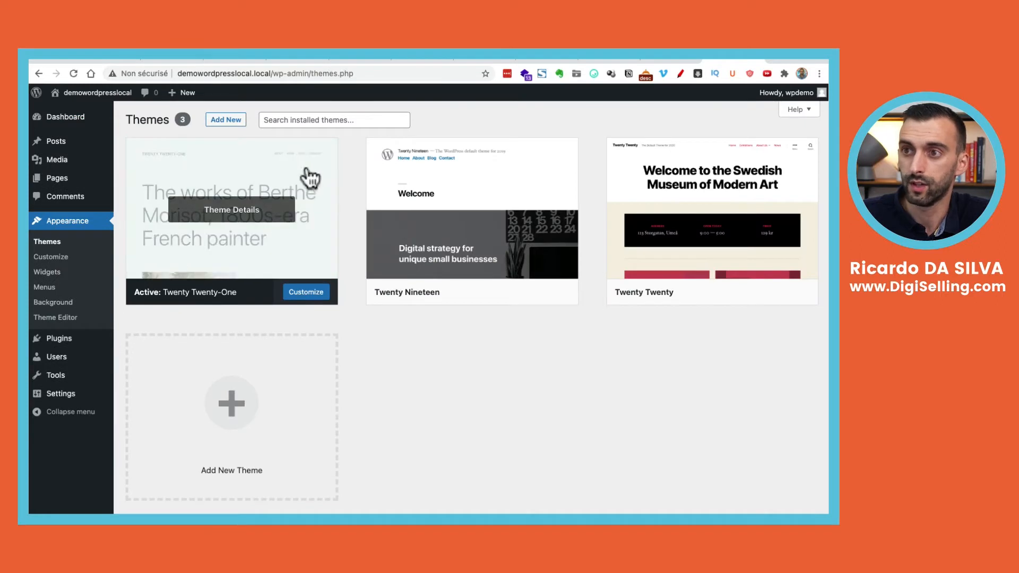
click(226, 121)
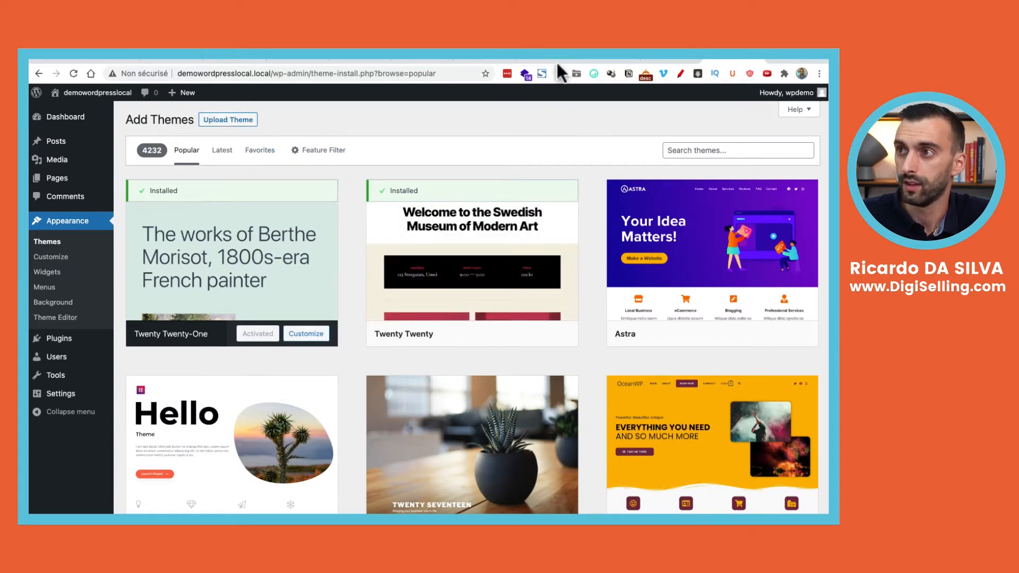
click(598, 56)
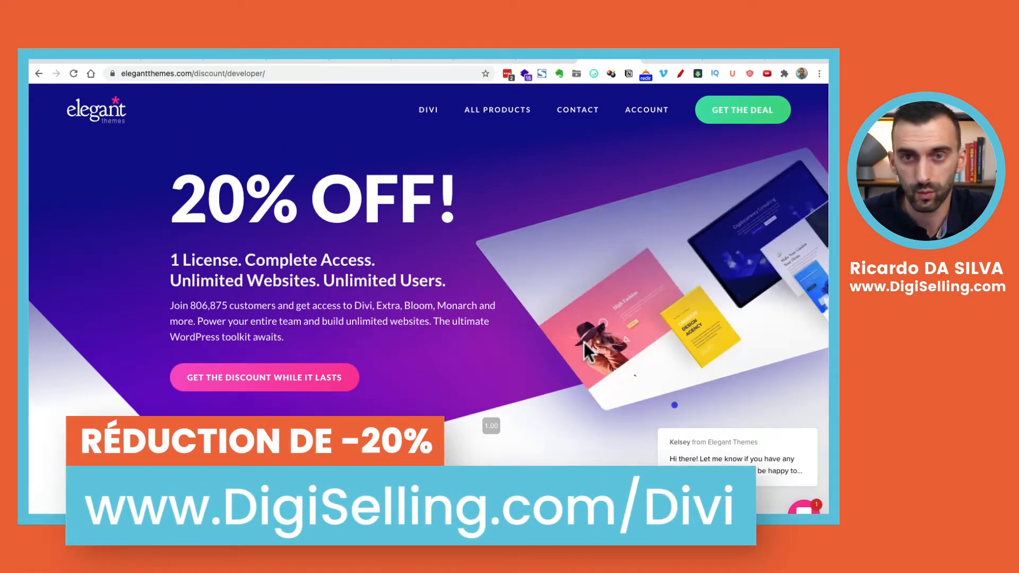
Scroll through the Divi pricing and members-area Divi downloads, then return to WordPress Add Themes
scroll(584, 342, down, 2)
scroll(583, 344, down, 20)
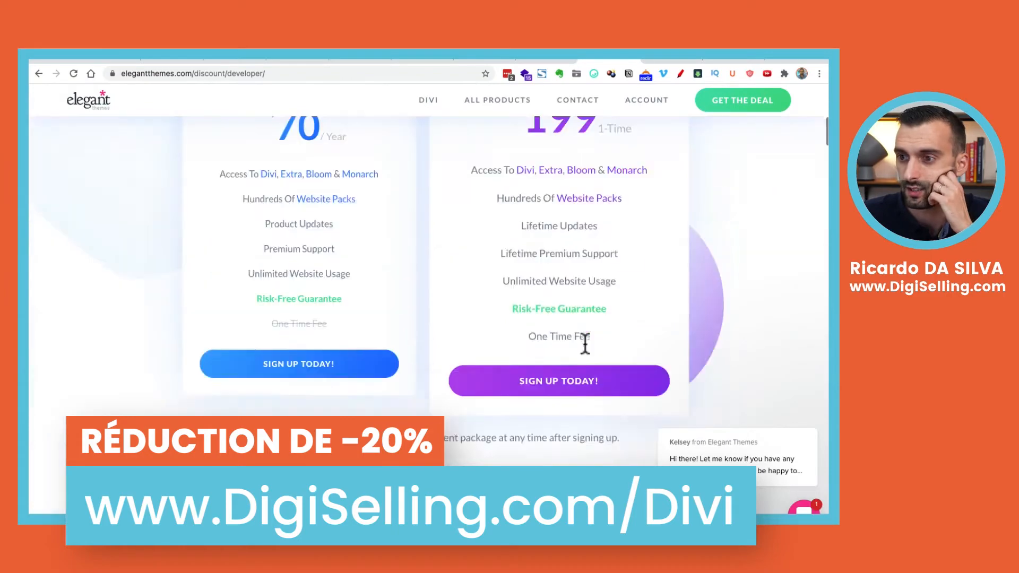
scroll(585, 348, down, 15)
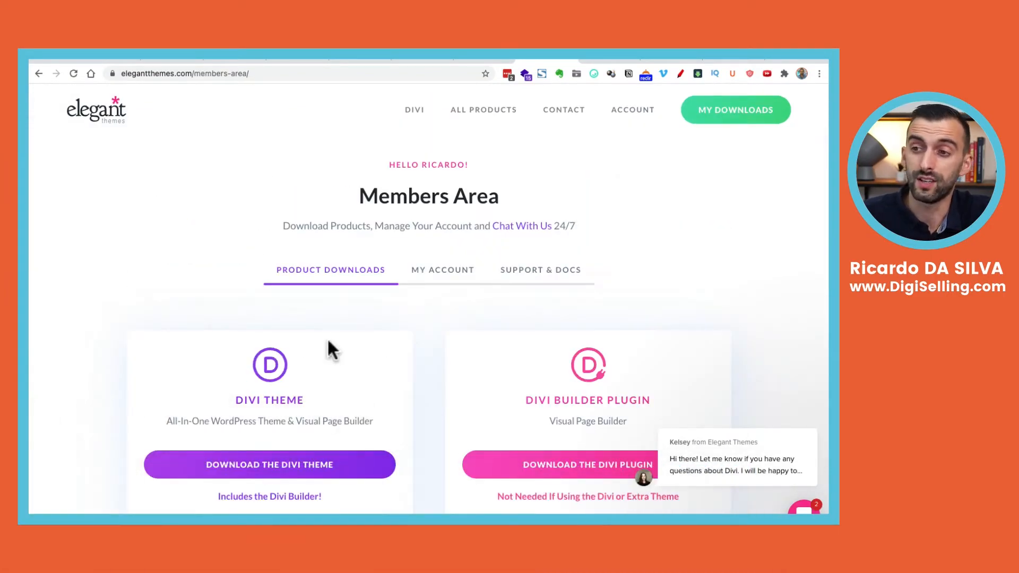
scroll(396, 243, down, 3)
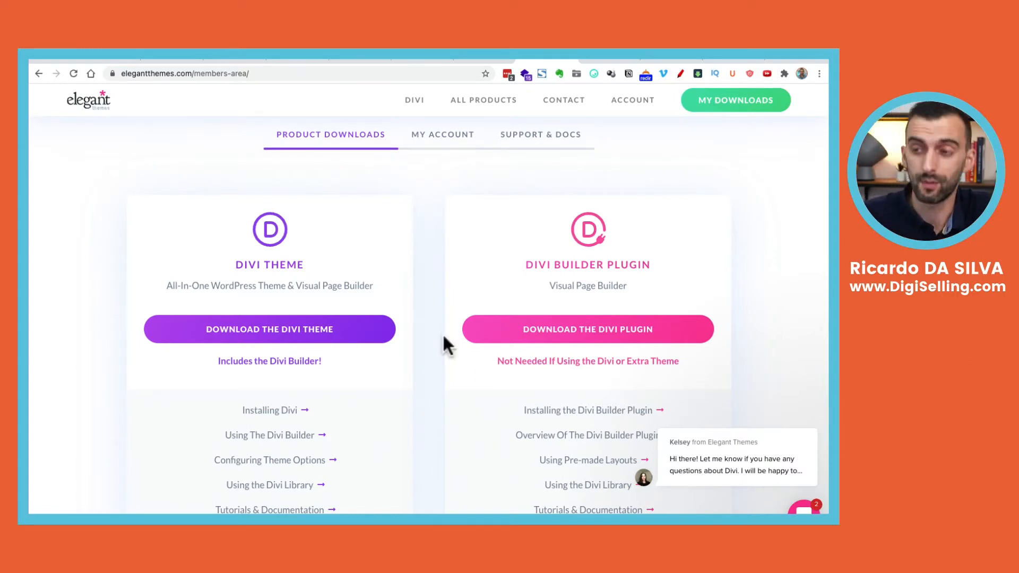
scroll(412, 318, down, 1)
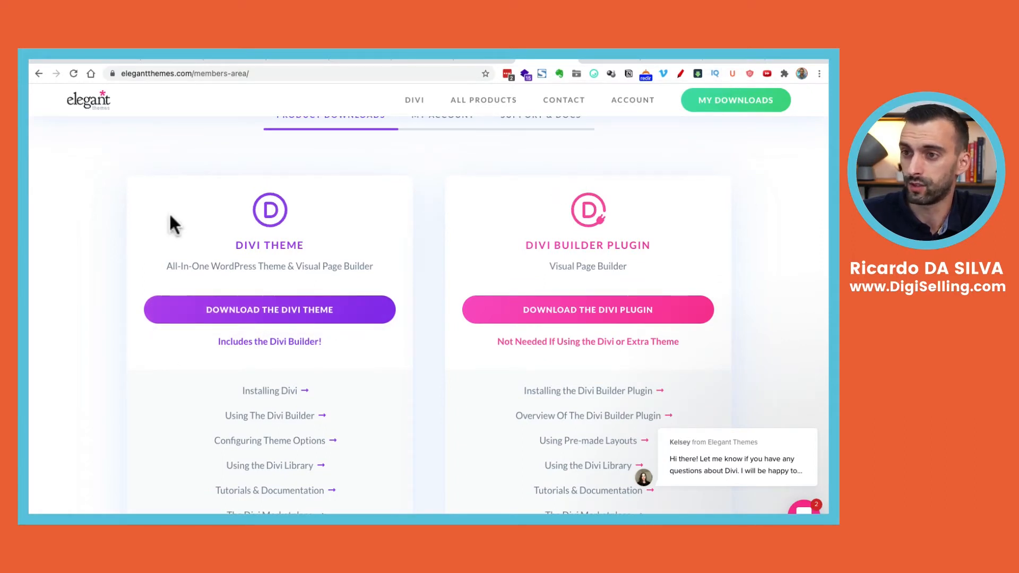
scroll(334, 338, down, 1)
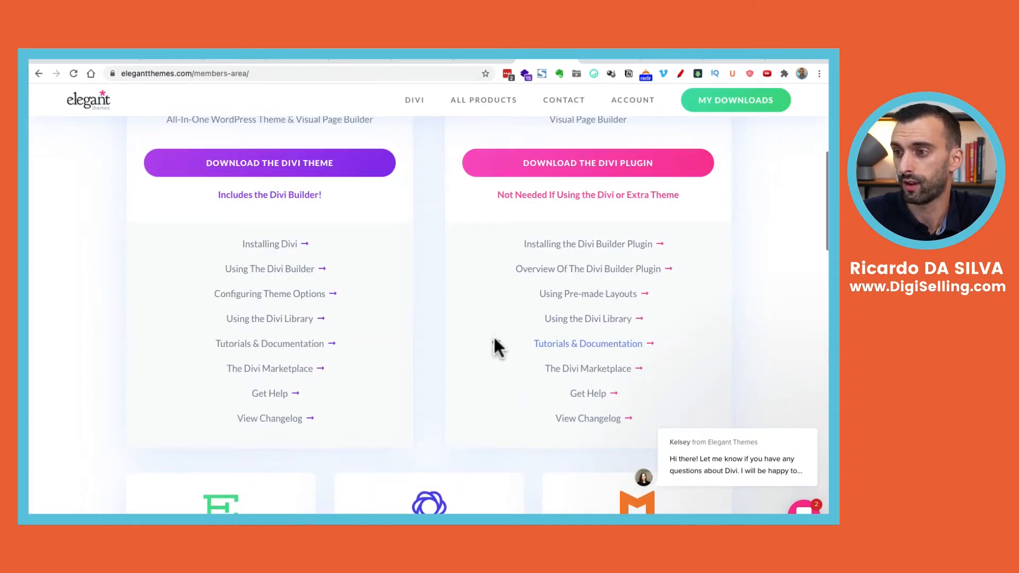
scroll(498, 348, up, 5)
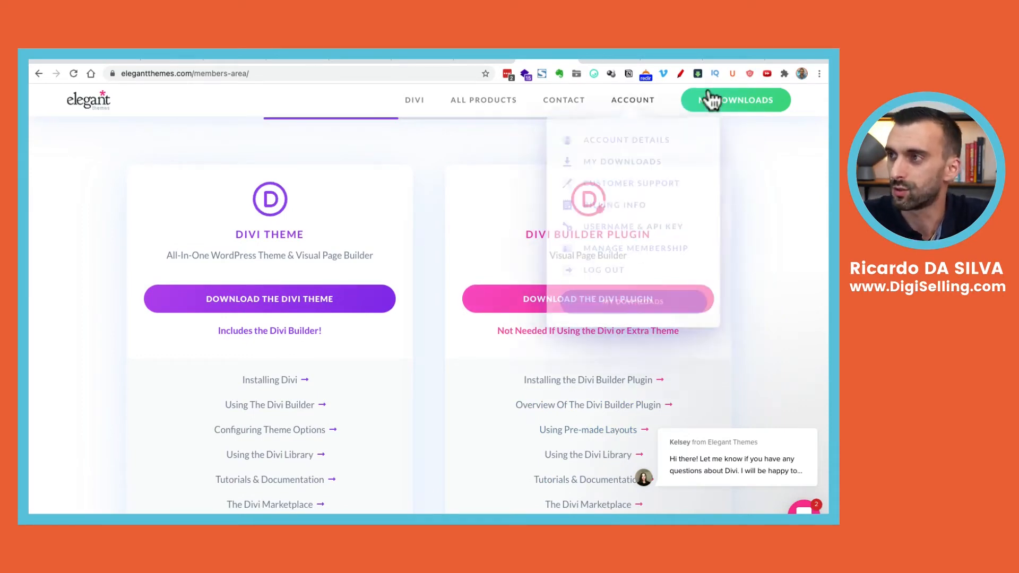
click(733, 58)
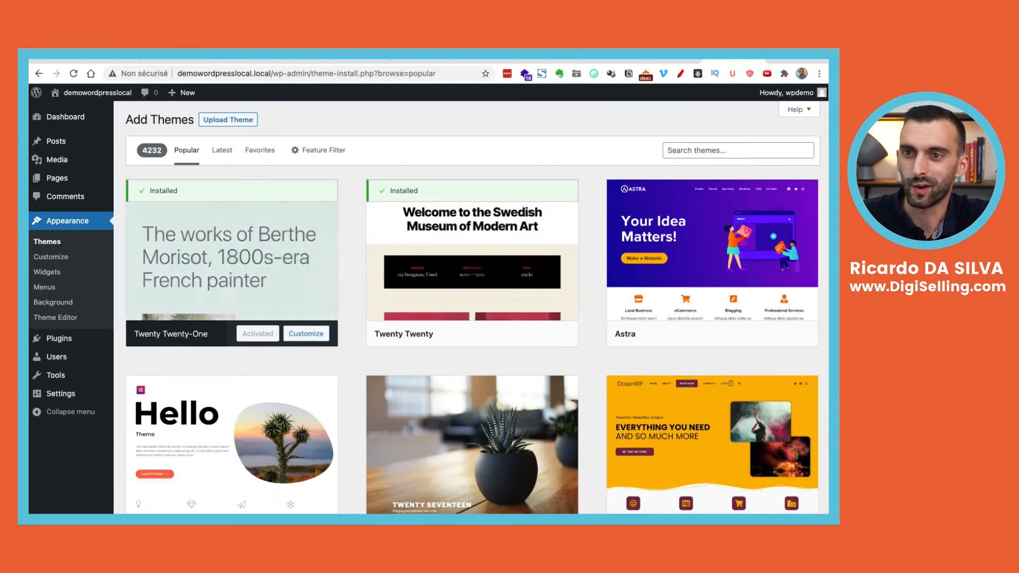
Reveal the Upload Theme .zip form on the Add Themes page
click(218, 123)
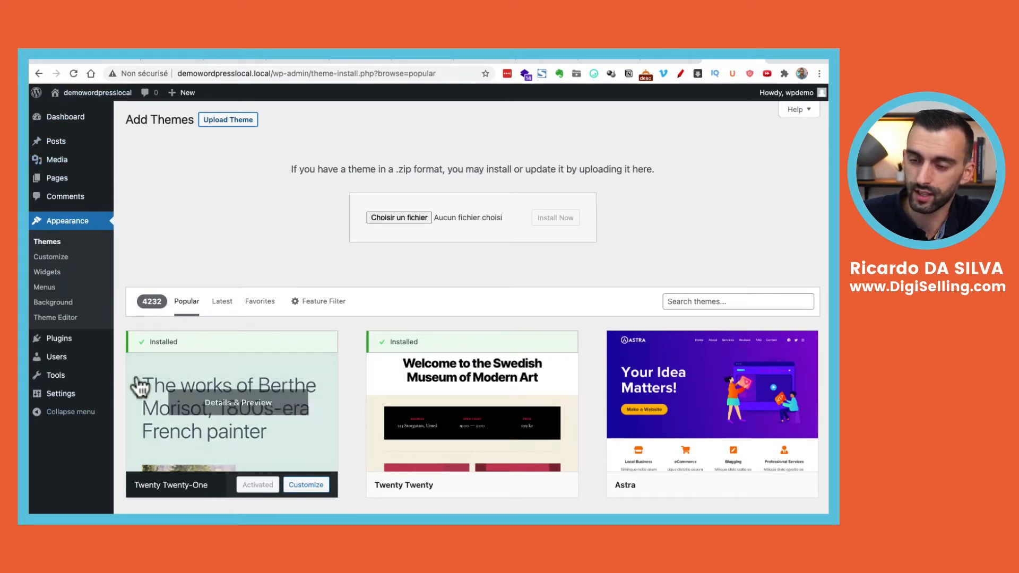
mouse_move(80, 401)
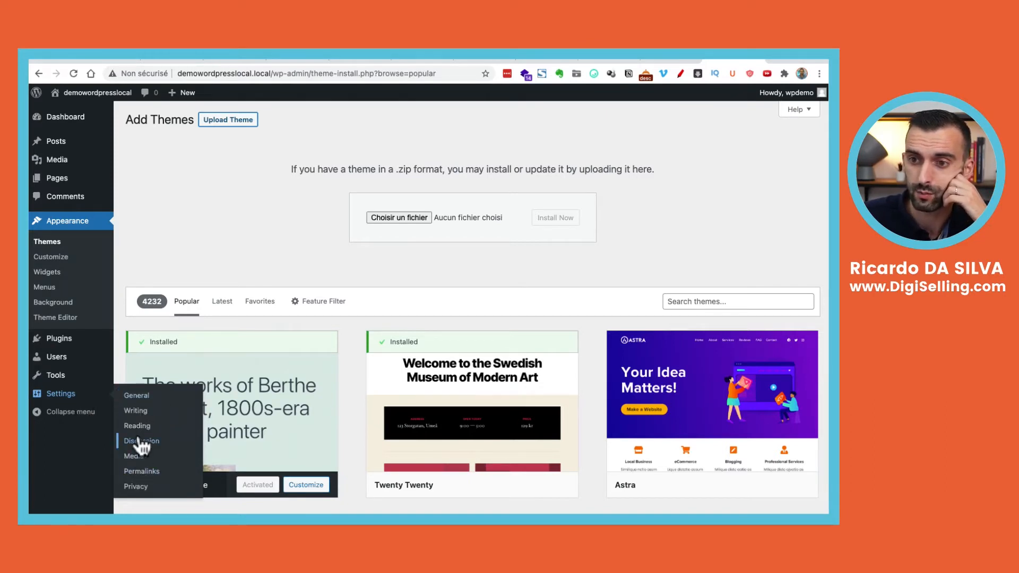
In Settings > General, set Site Language to Français and save the changes
click(158, 398)
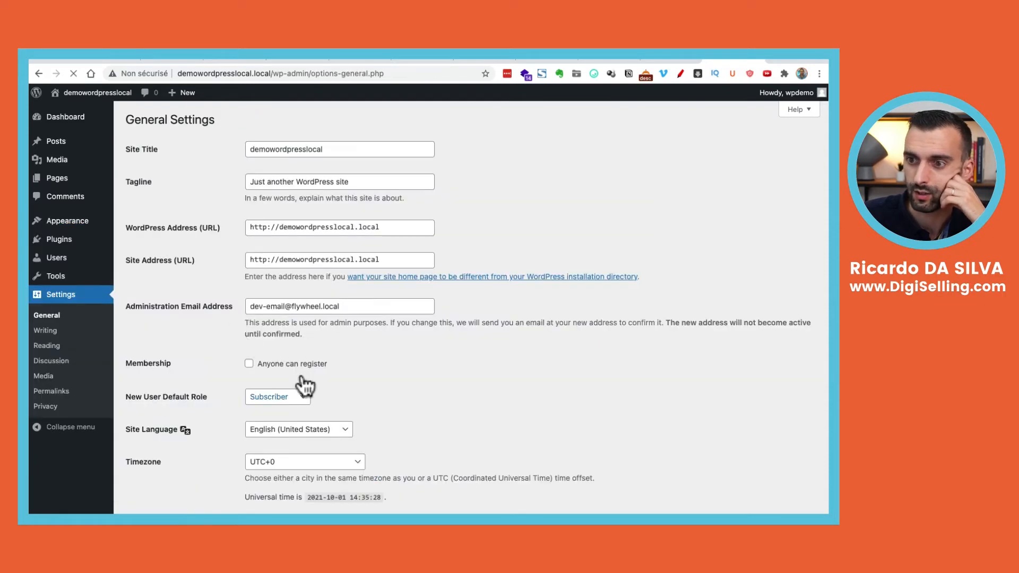
click(333, 430)
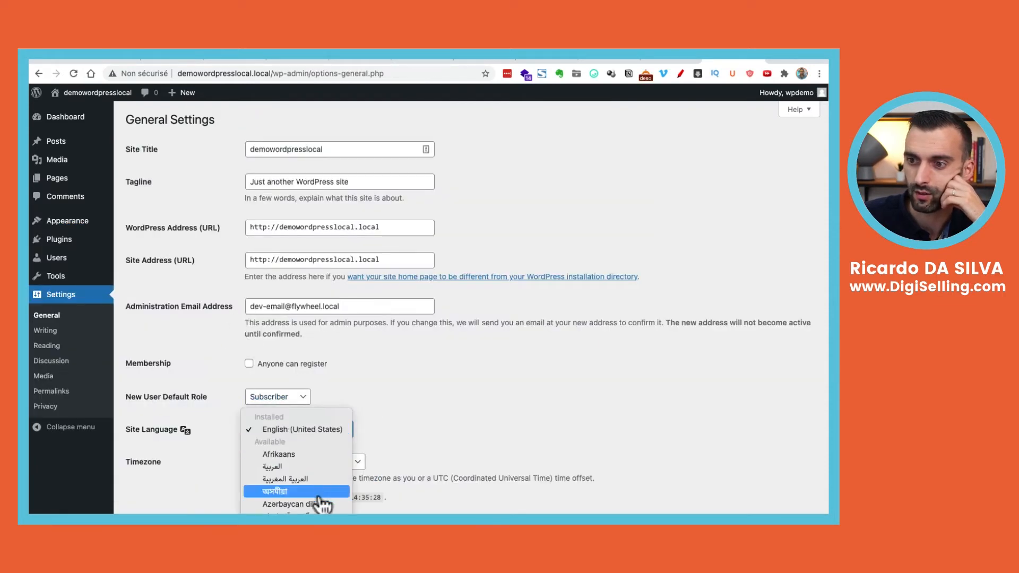
scroll(321, 504, down, 1)
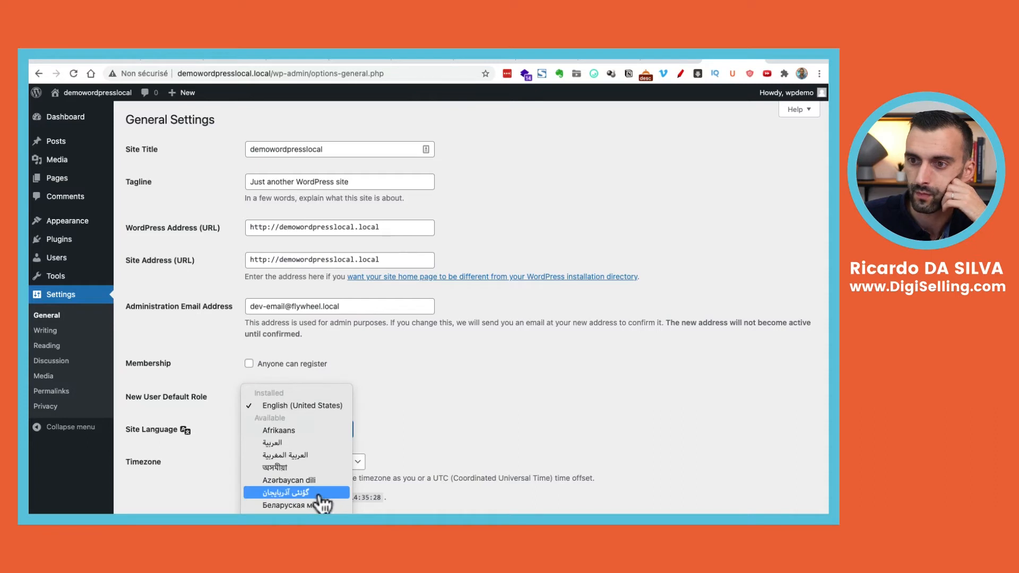
scroll(322, 503, down, 8)
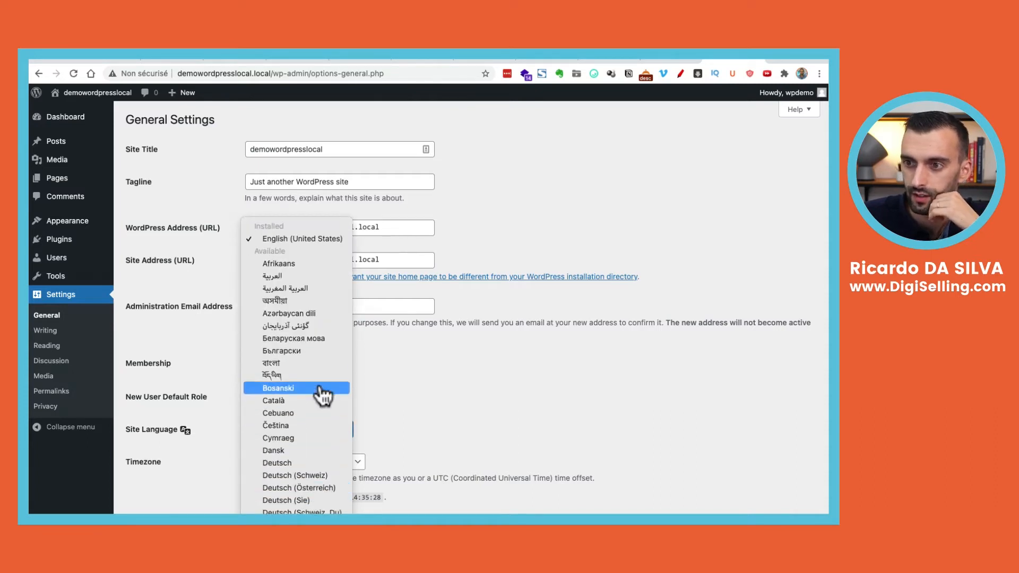
scroll(322, 389, down, 6)
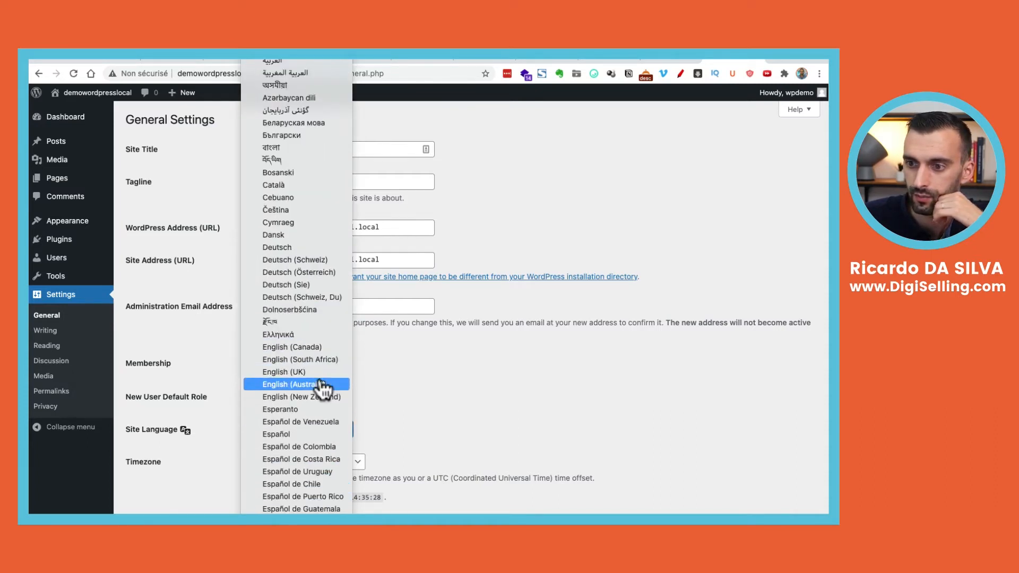
scroll(323, 386, down, 4)
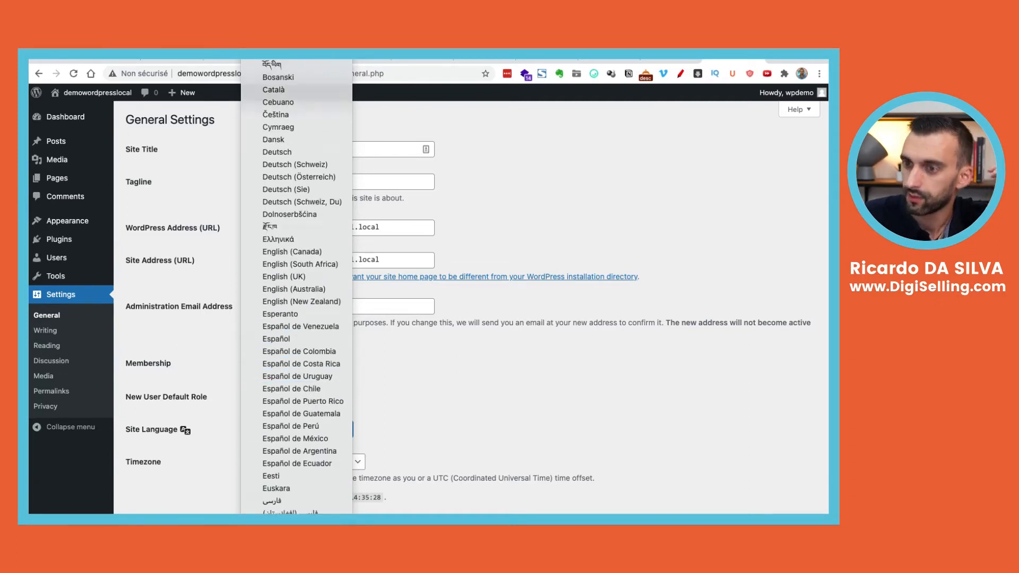
click(308, 370)
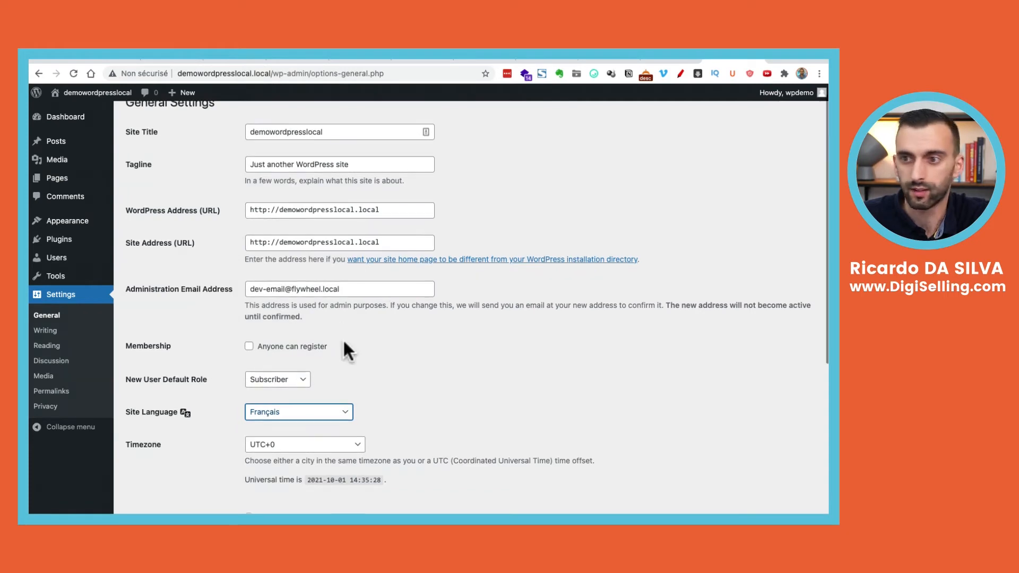
scroll(296, 448, down, 2)
scroll(285, 371, down, 5)
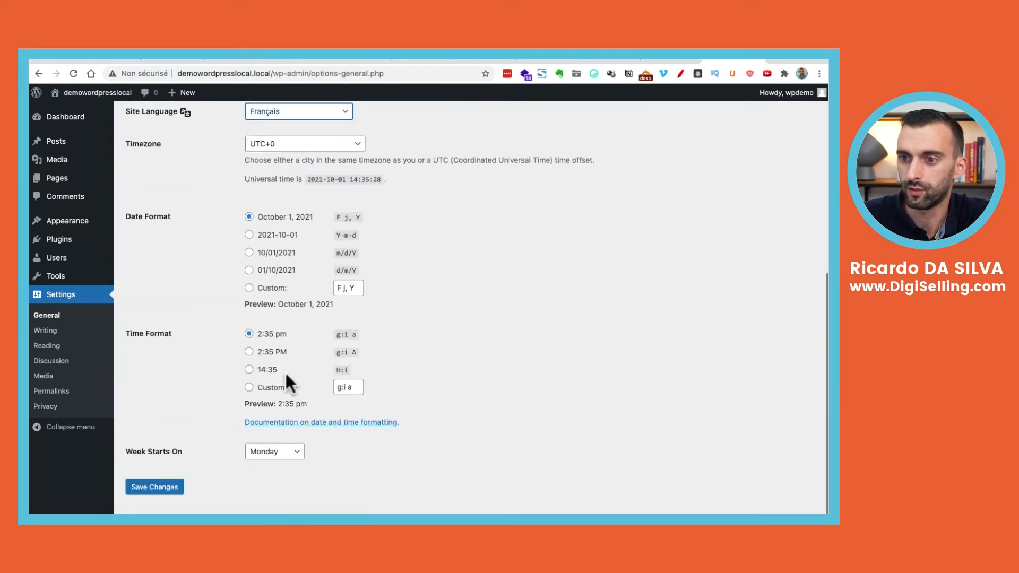
click(174, 489)
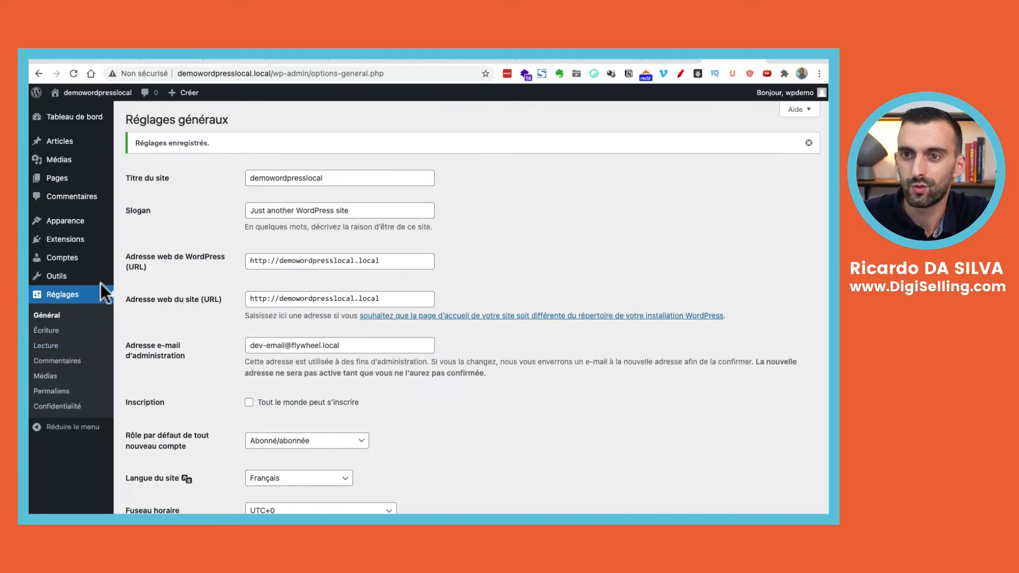
Upload Divi.zip via Themes > Add New > Upload Theme and install it
mouse_move(101, 257)
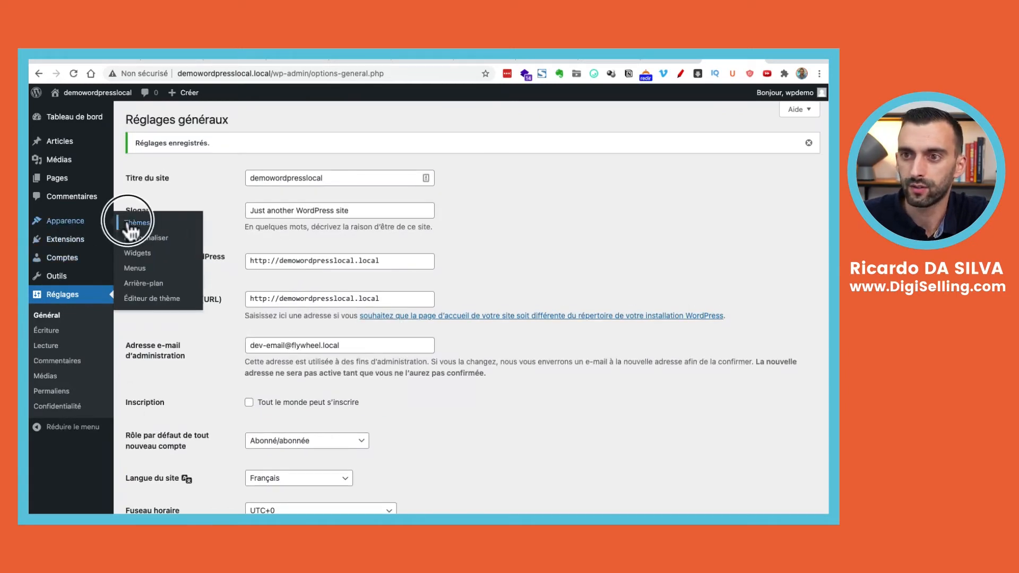
click(128, 224)
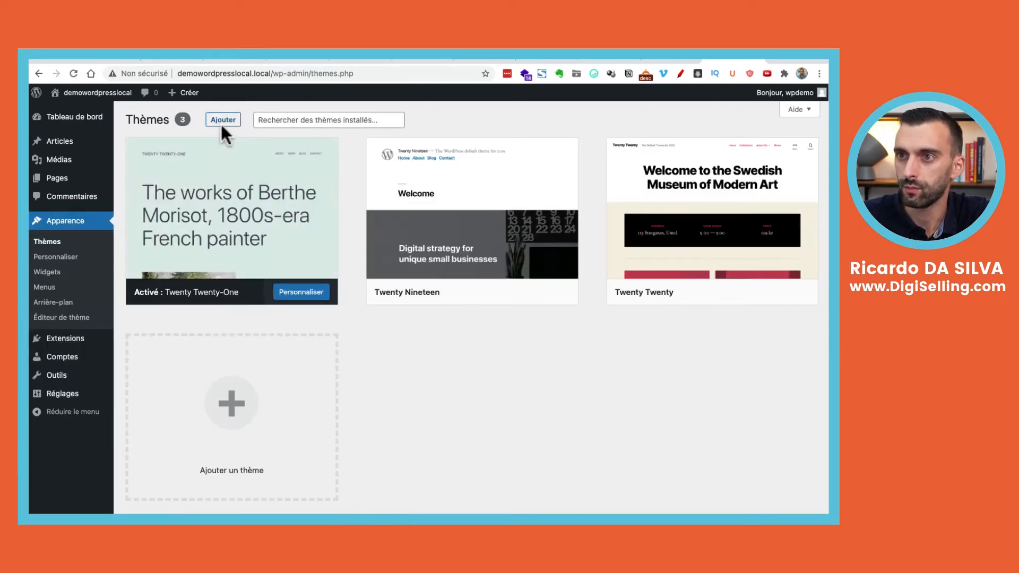
click(221, 120)
click(292, 121)
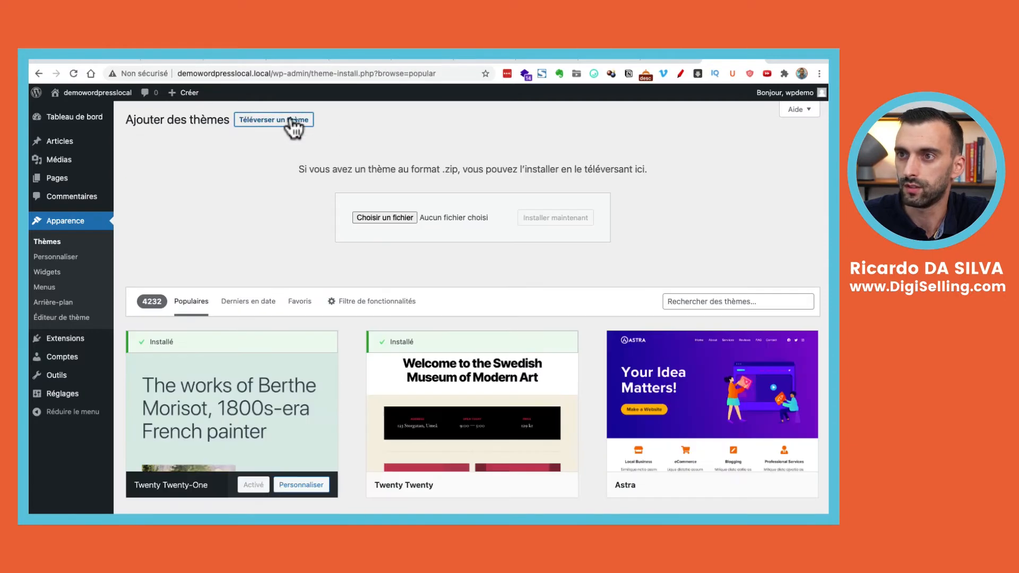
click(366, 218)
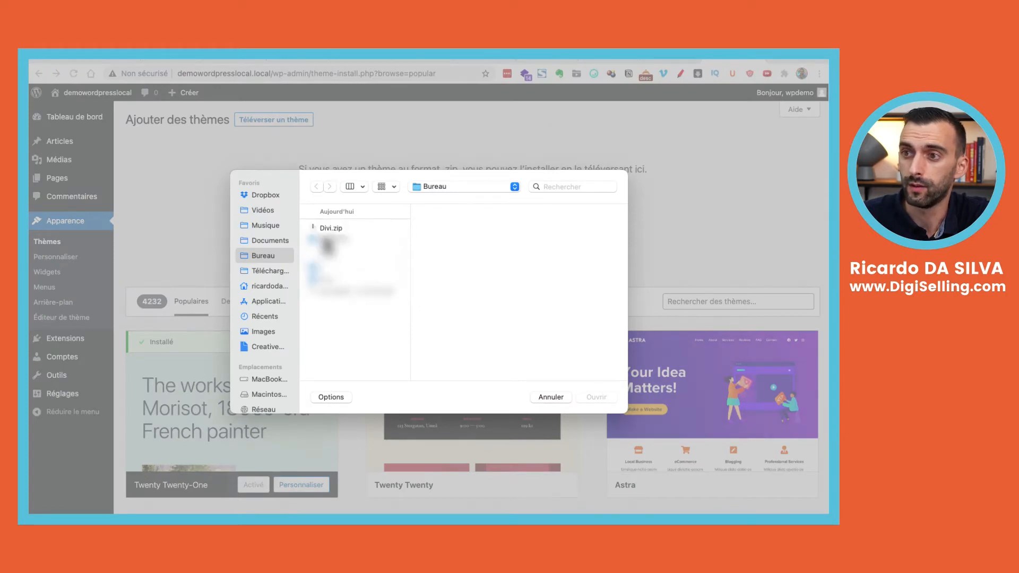
click(327, 227)
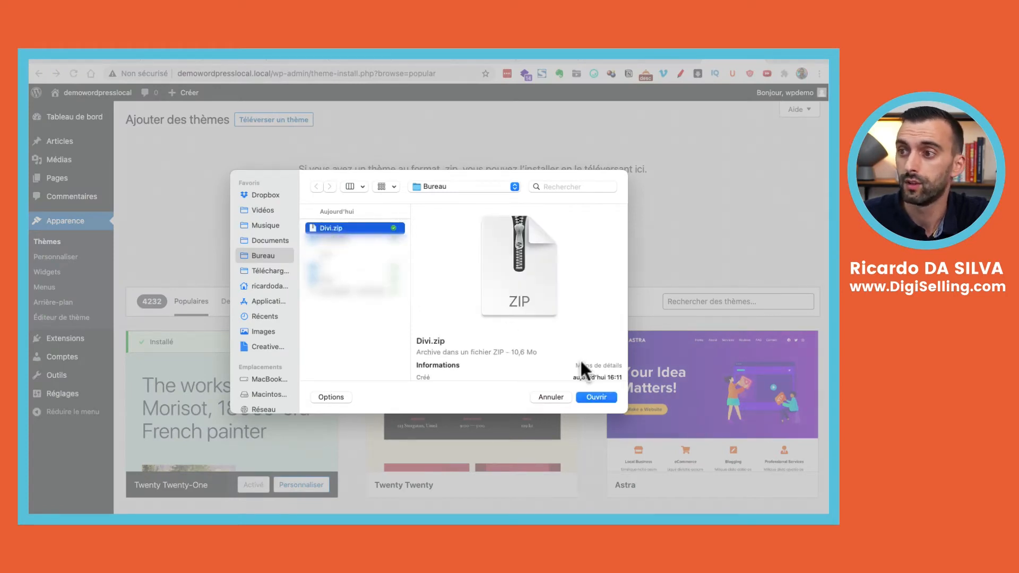
click(596, 397)
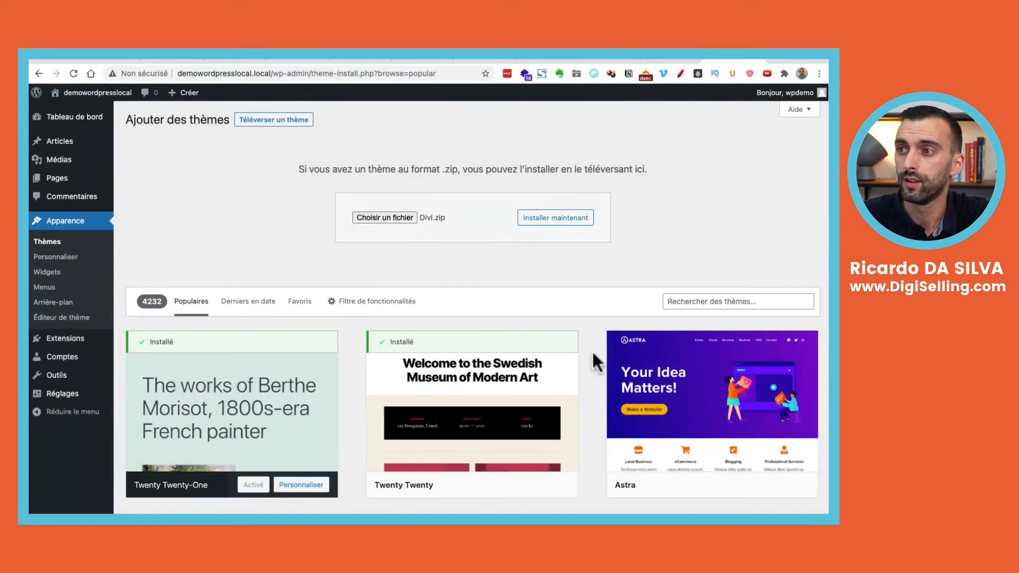
click(557, 220)
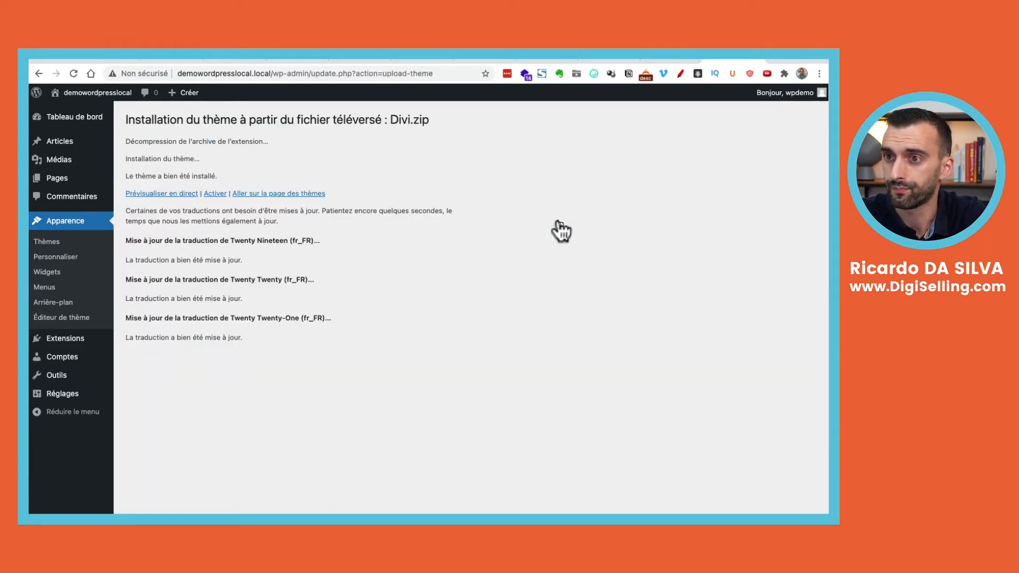
Activate the Divi theme and show the Mises à jour tab of Divi's Theme Options
click(216, 195)
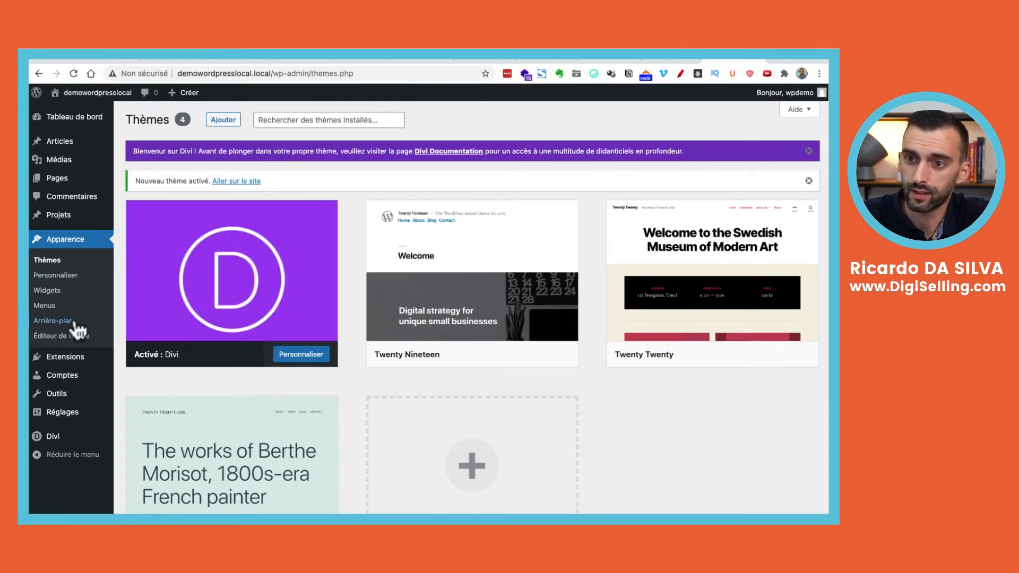
mouse_move(73, 435)
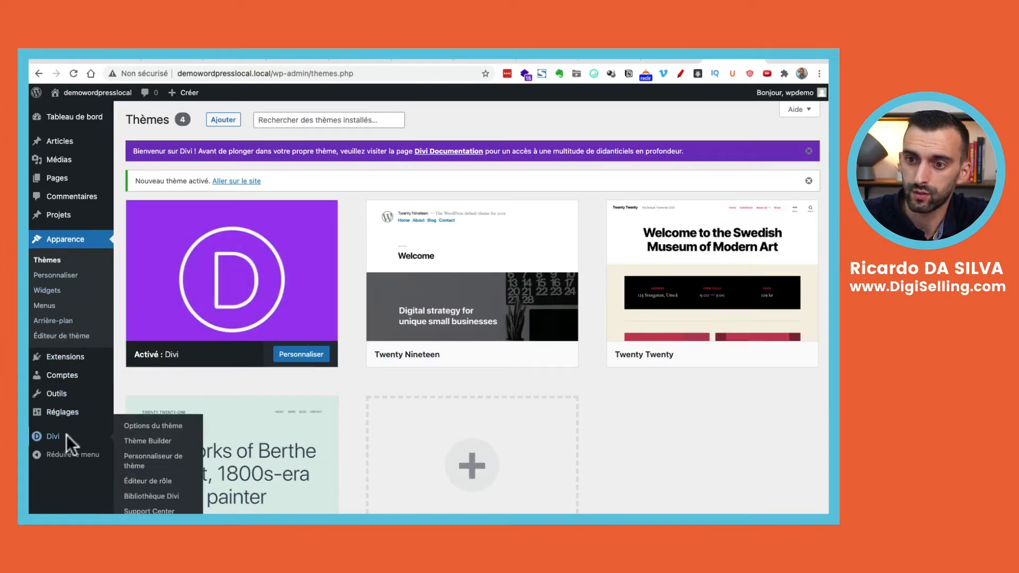
click(133, 430)
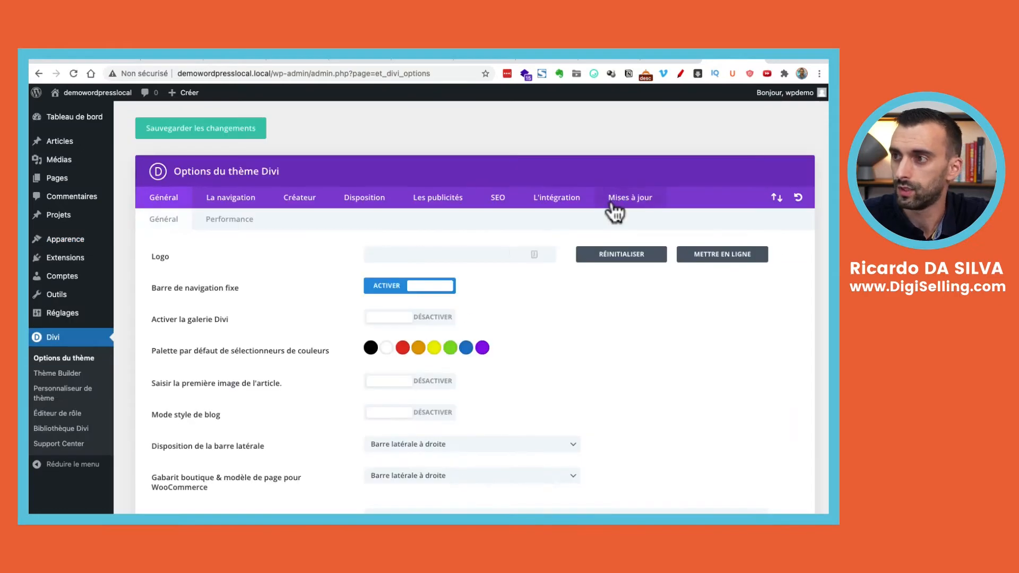
click(616, 210)
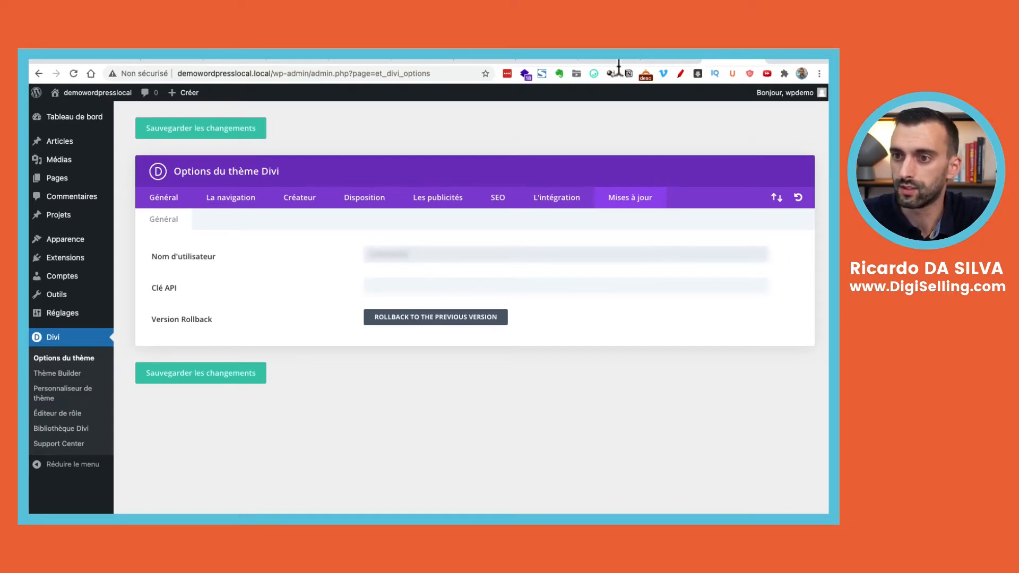
Open the API Keys page in the Elegant Themes members area, dismissing the starter kit popup
click(546, 60)
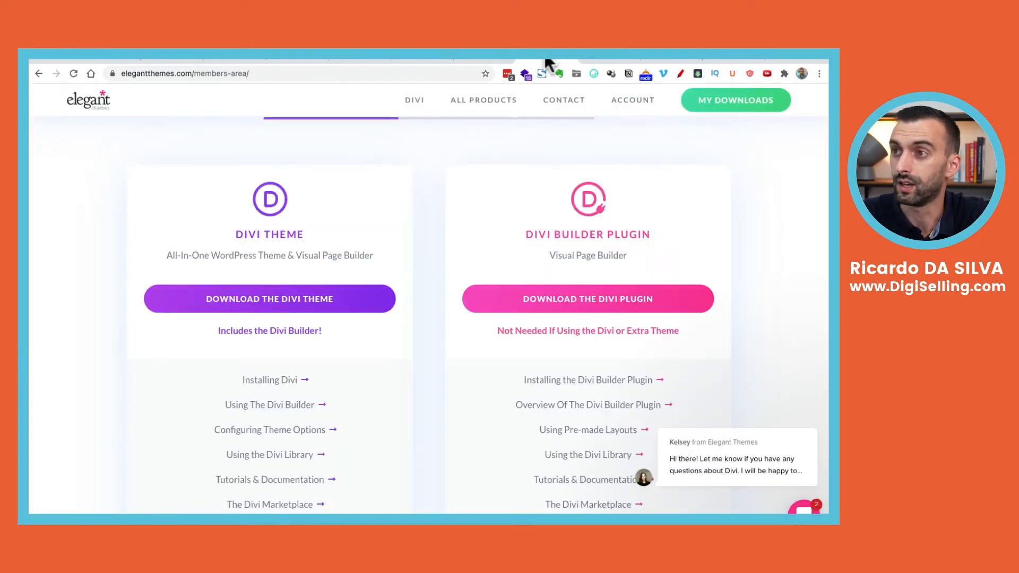
scroll(486, 202, up, 3)
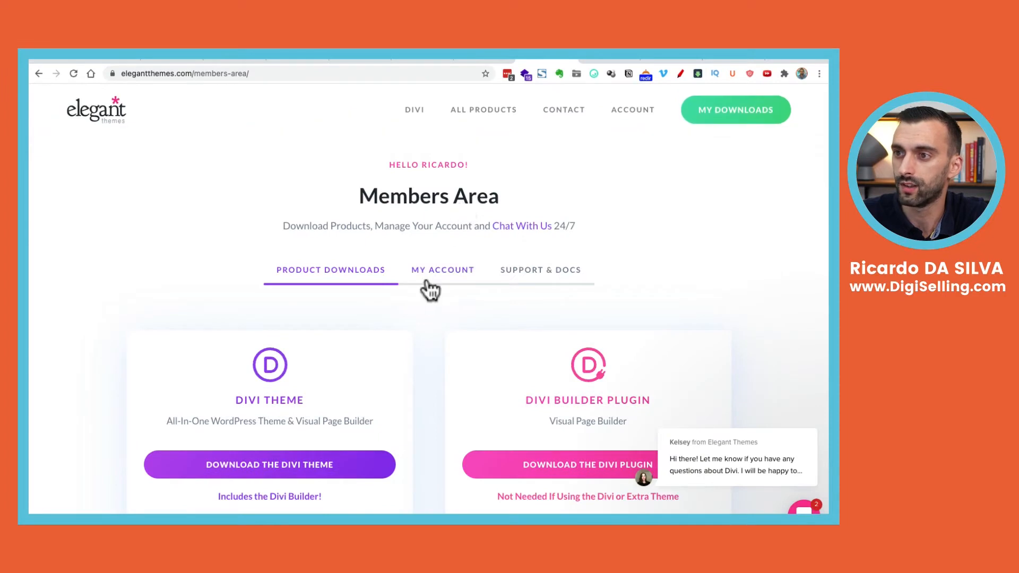
click(430, 287)
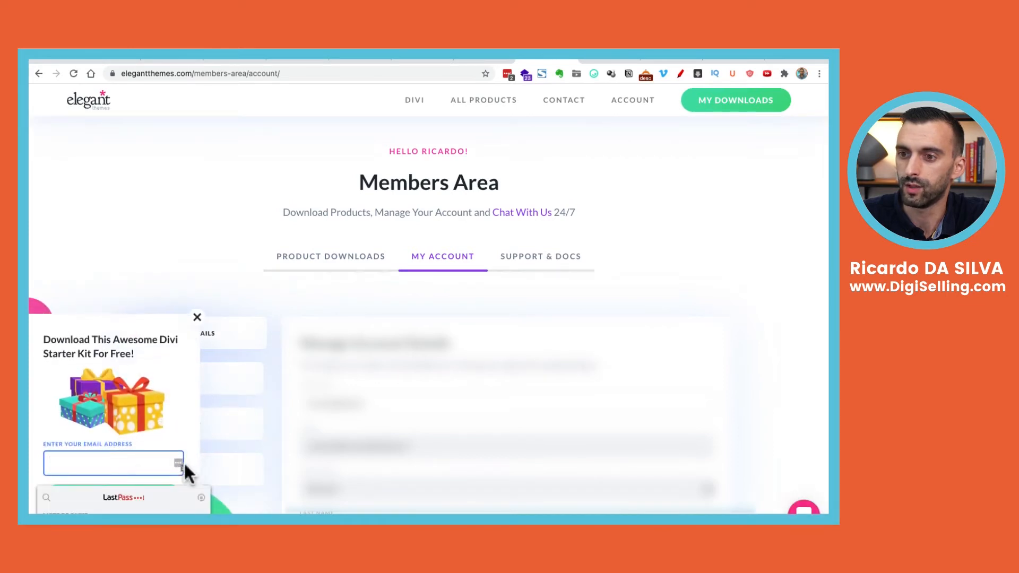
click(196, 319)
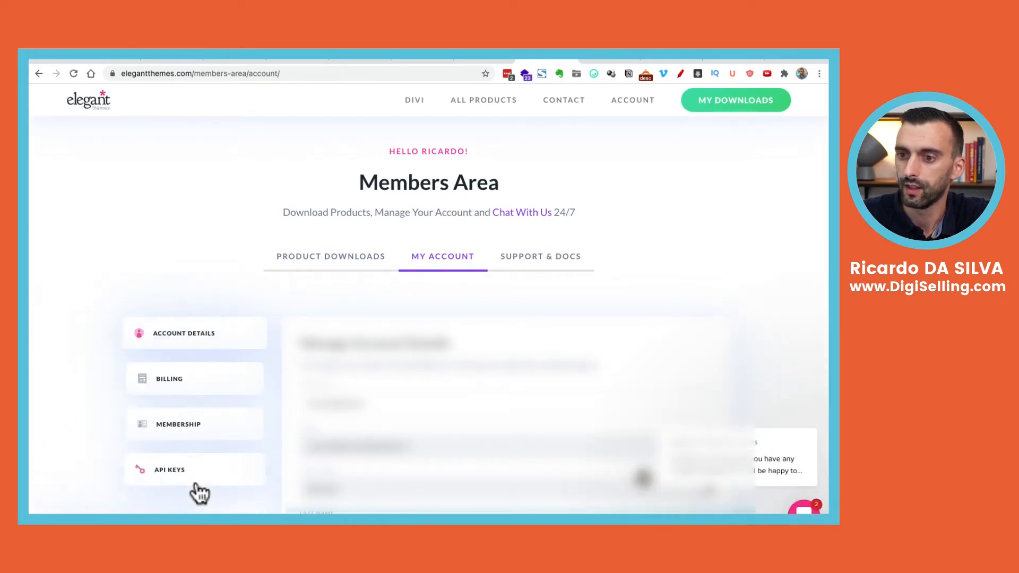
click(199, 483)
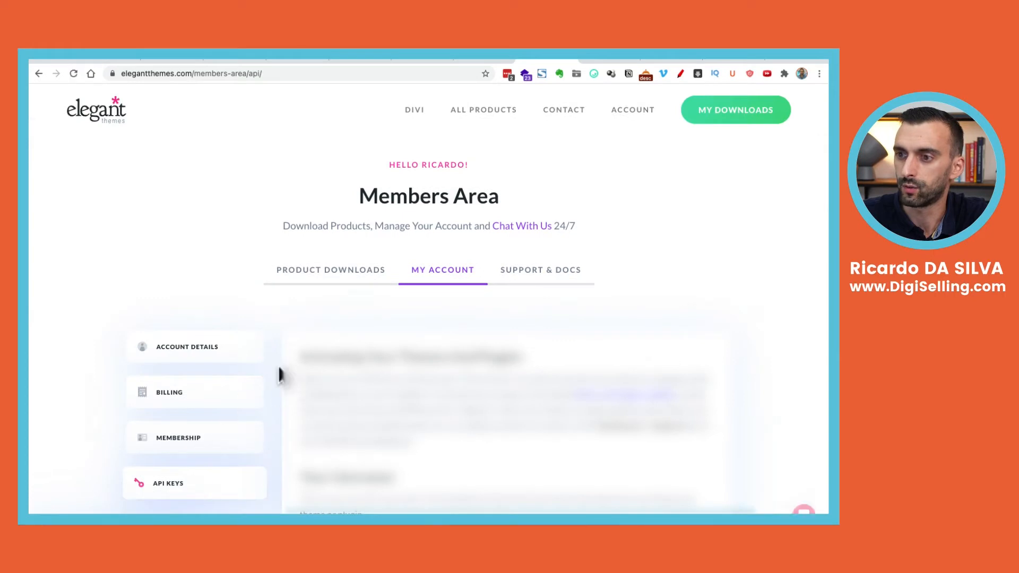
Generate a new API key labelled 'wpdemo' and copy it
scroll(278, 376, down, 2)
scroll(278, 376, down, 4)
scroll(279, 379, down, 10)
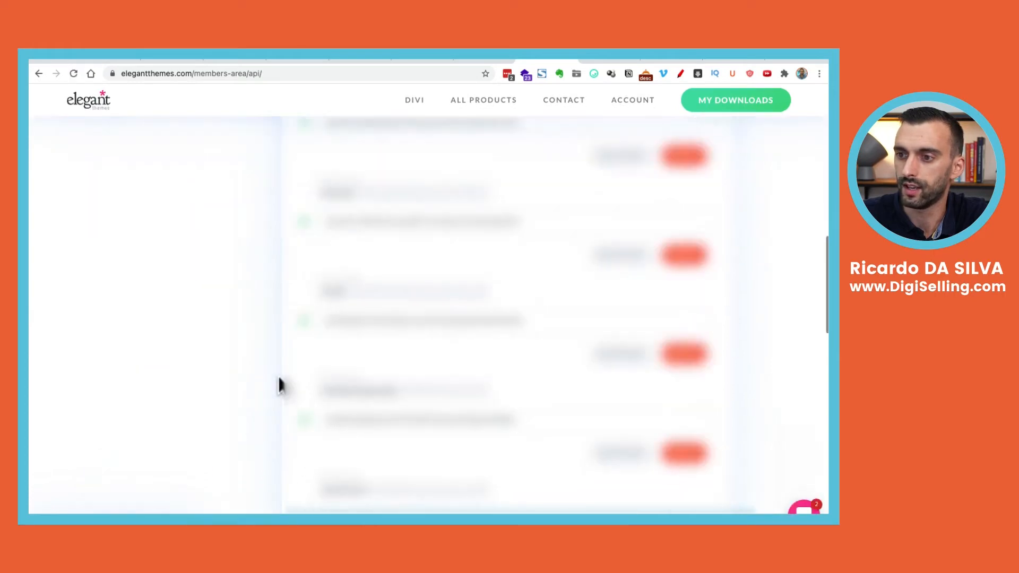
scroll(278, 376, down, 2)
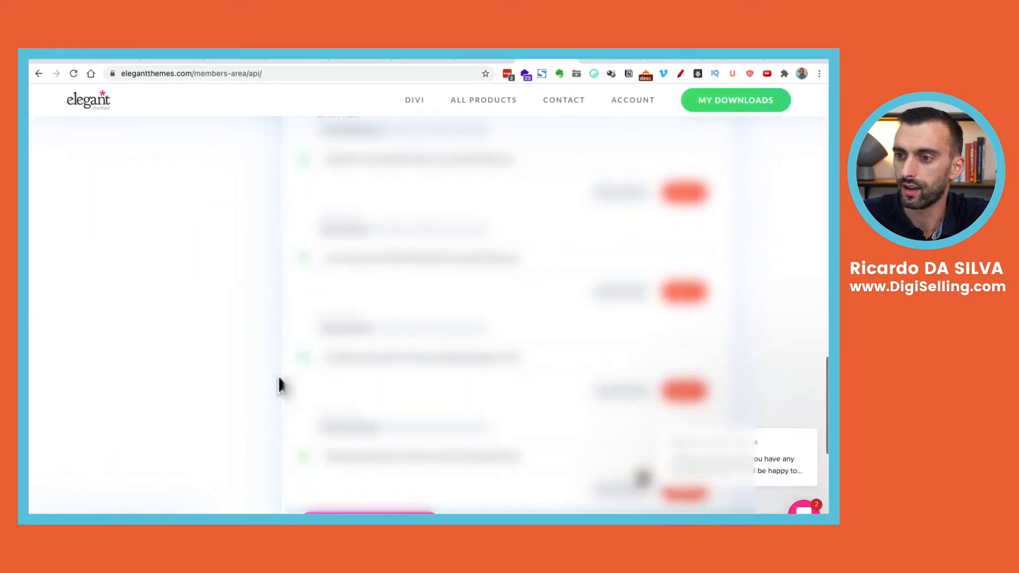
scroll(290, 370, down, 4)
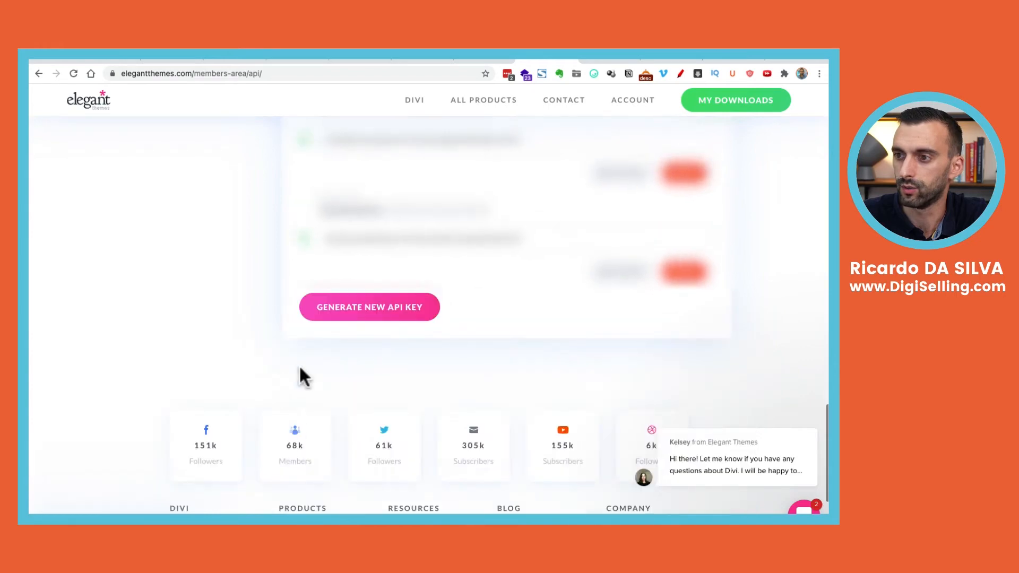
click(364, 309)
click(365, 307)
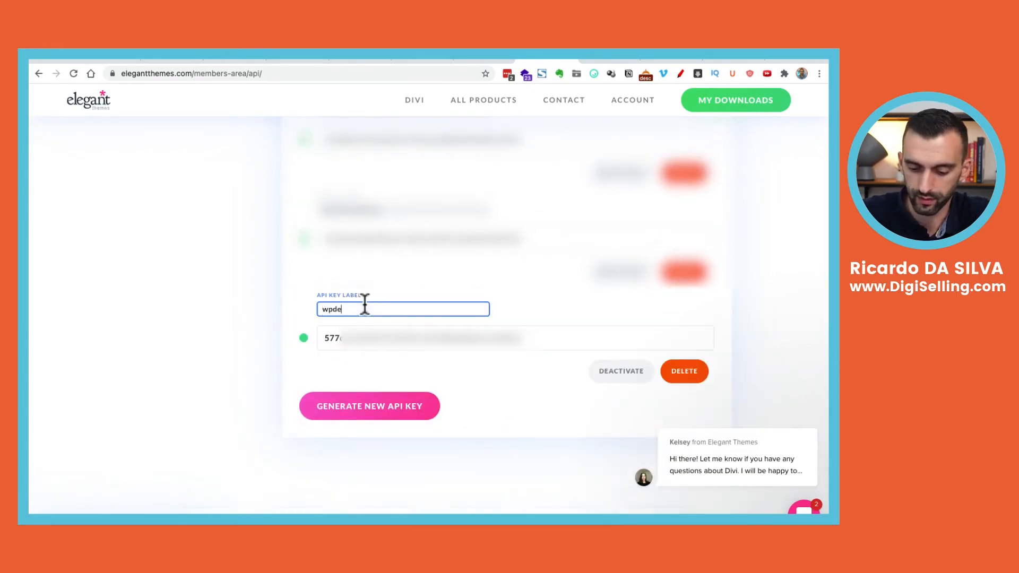
click(500, 345)
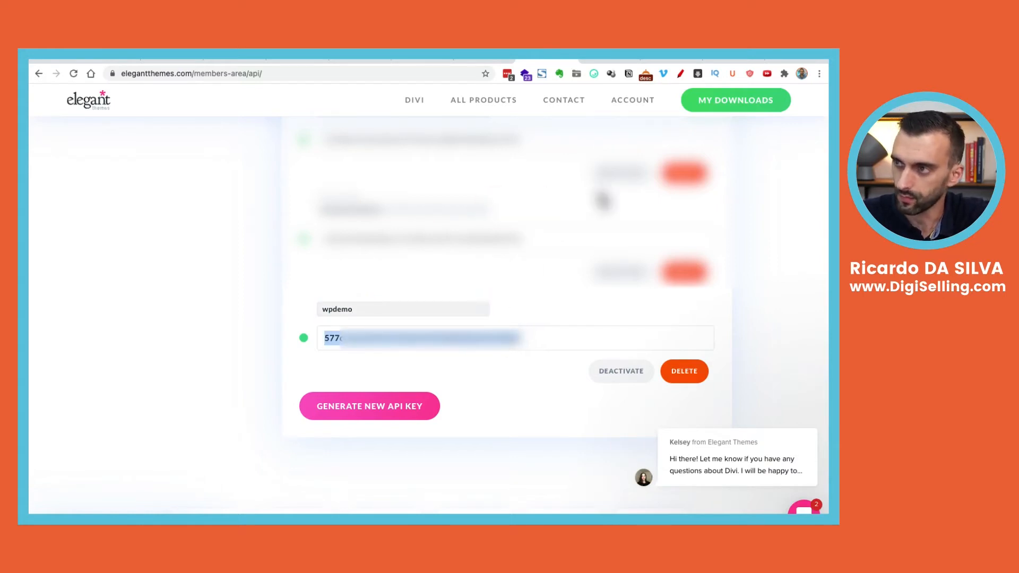
click(730, 57)
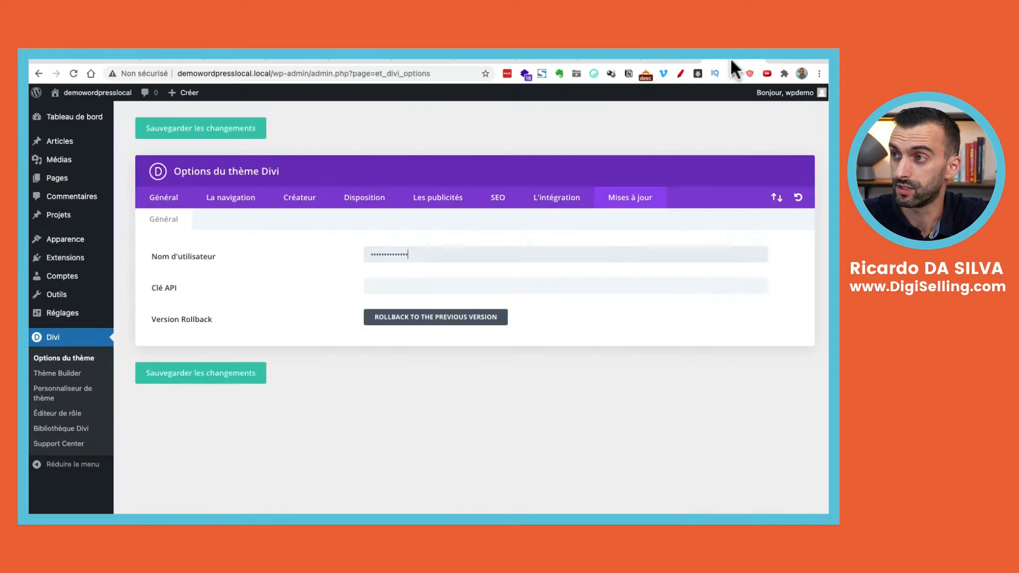
Paste the copied key into Clé API, save the Divi options, and start a new page
click(442, 288)
key(super+v)
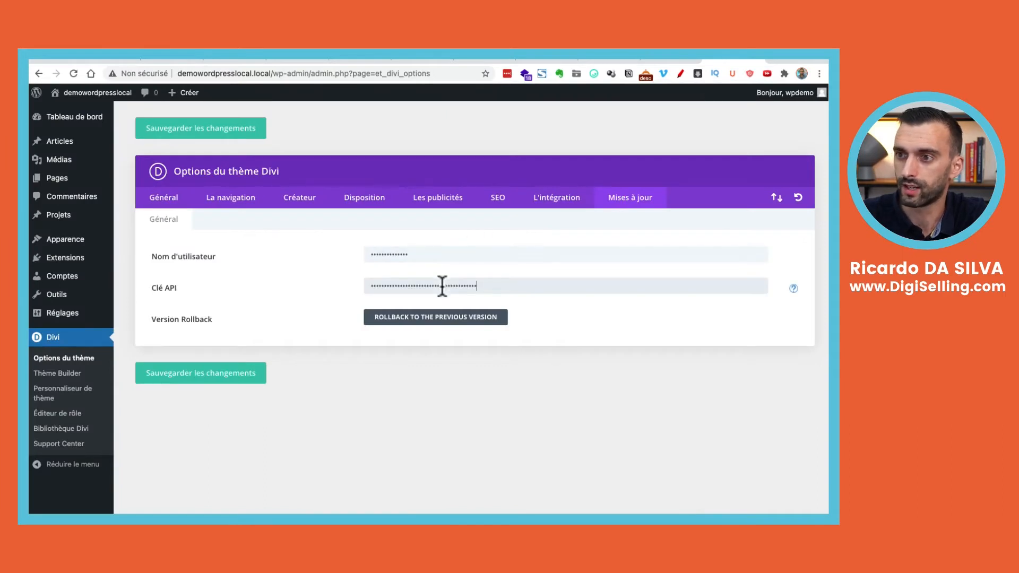
click(216, 372)
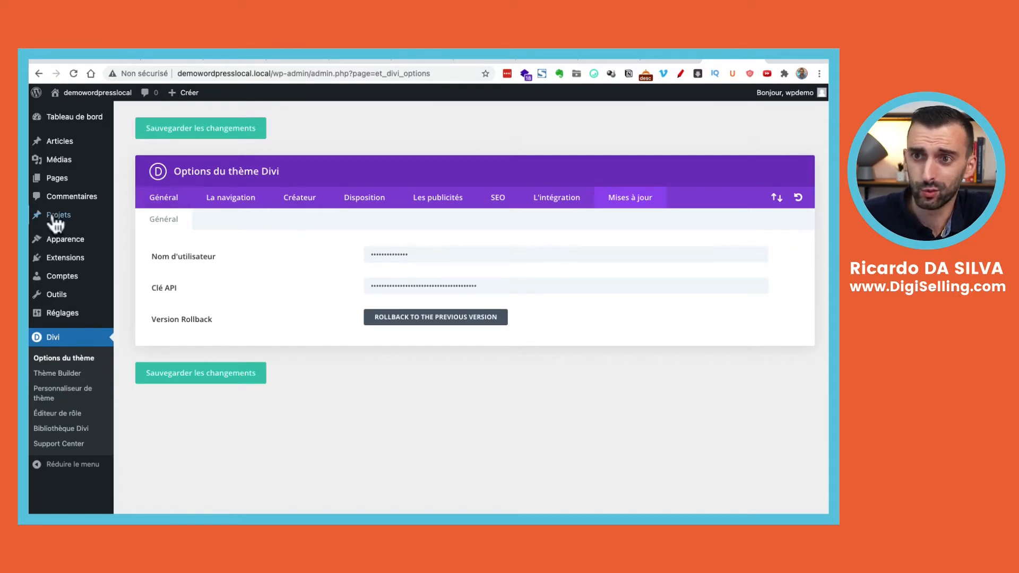
click(127, 182)
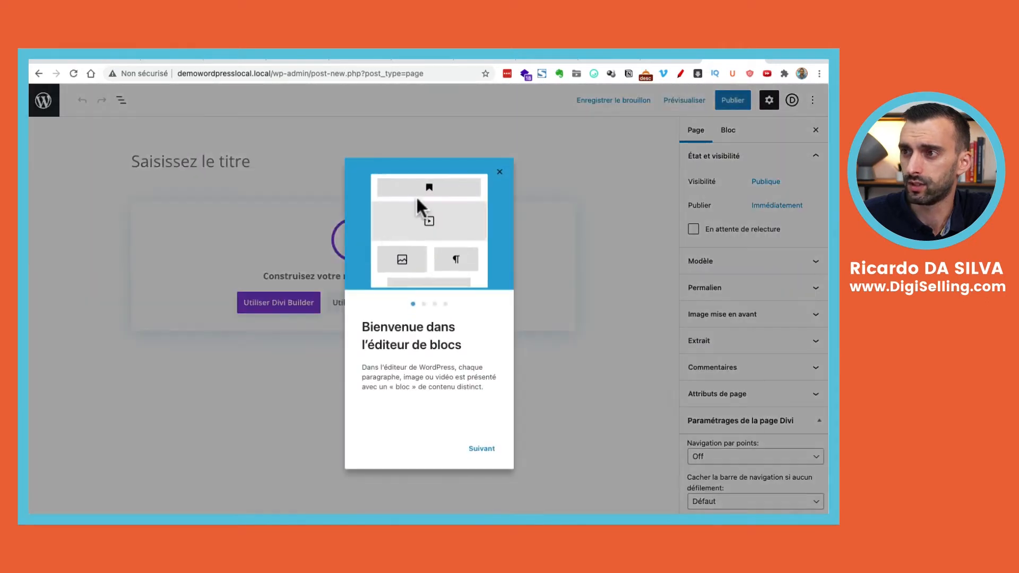
Dismiss the welcome guide, title the page 'Accueil' and switch to Divi Builder
click(500, 172)
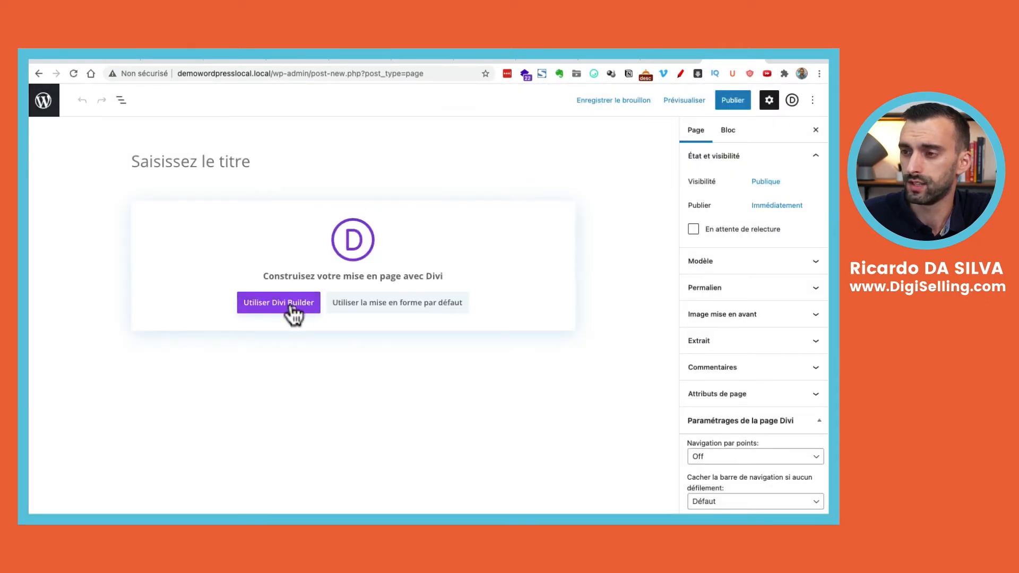
click(246, 159)
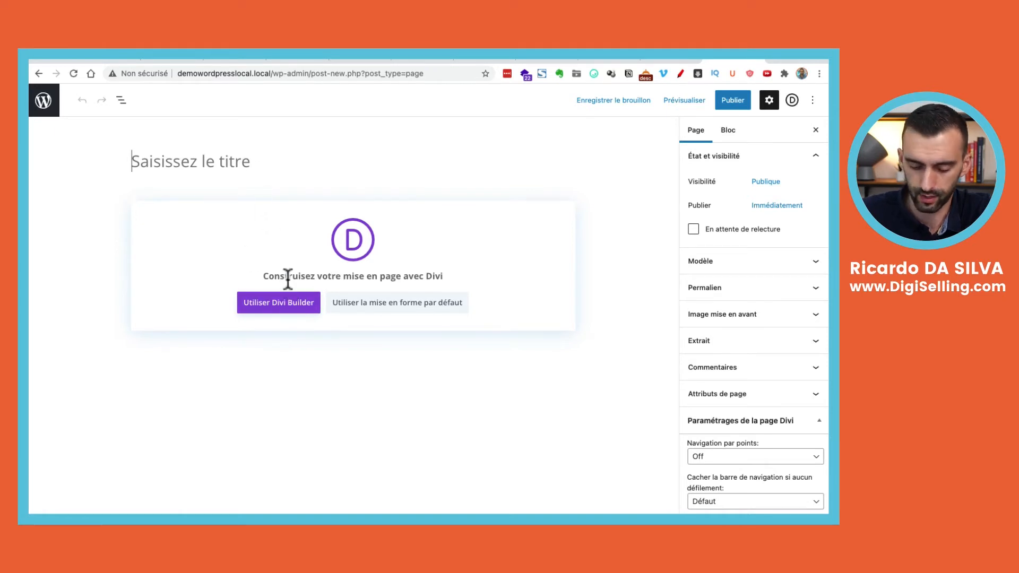
text(Accueil)
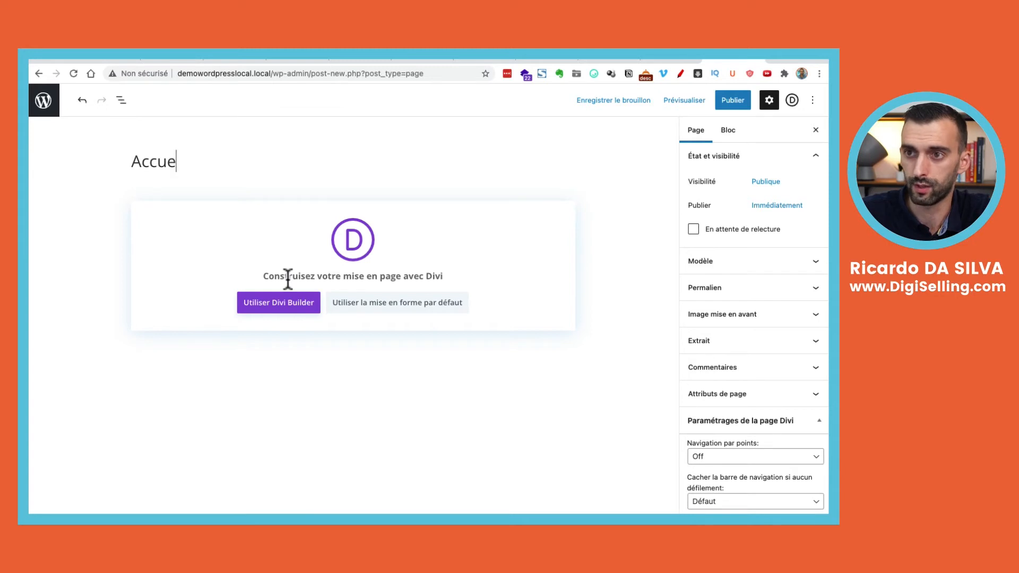
key(BackSpace)
key(BackSpace)
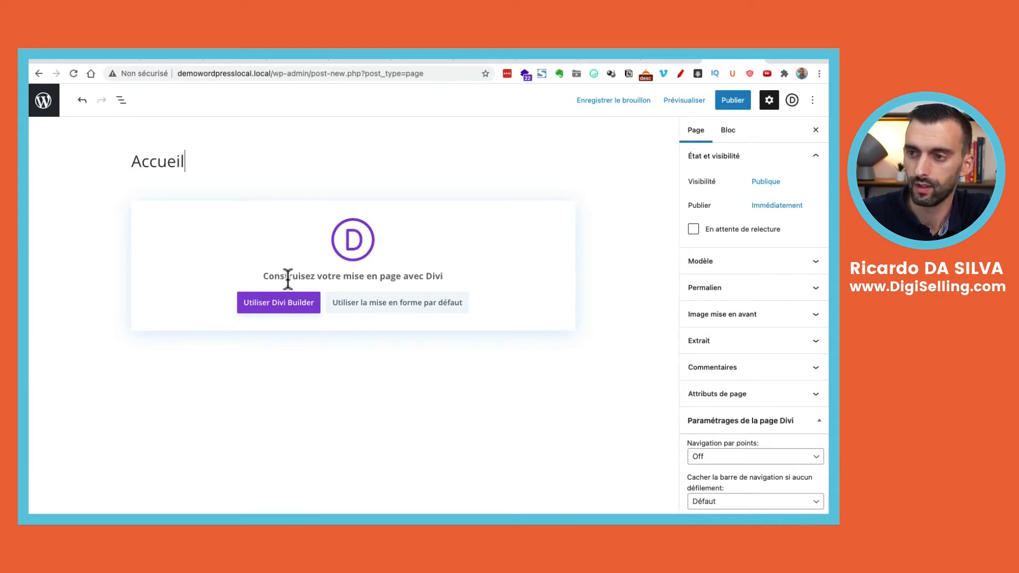
click(293, 311)
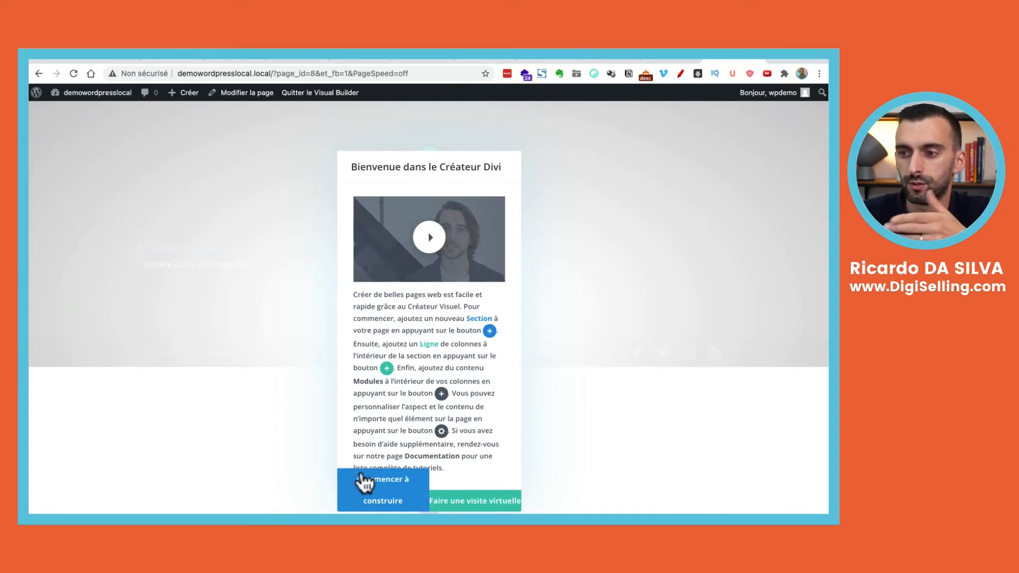
Start building in Divi and browse the premade layouts library grid
click(388, 489)
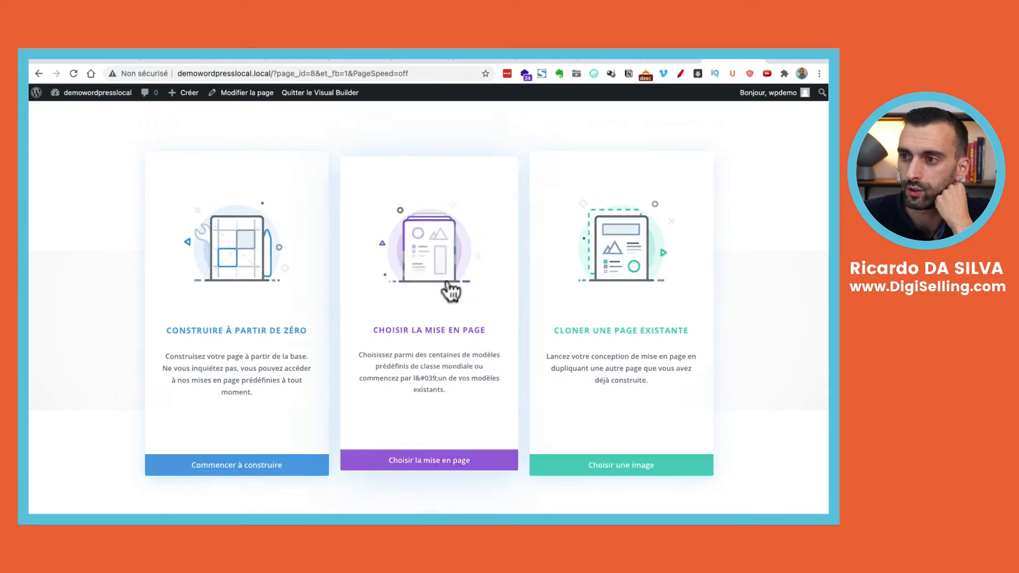
click(450, 290)
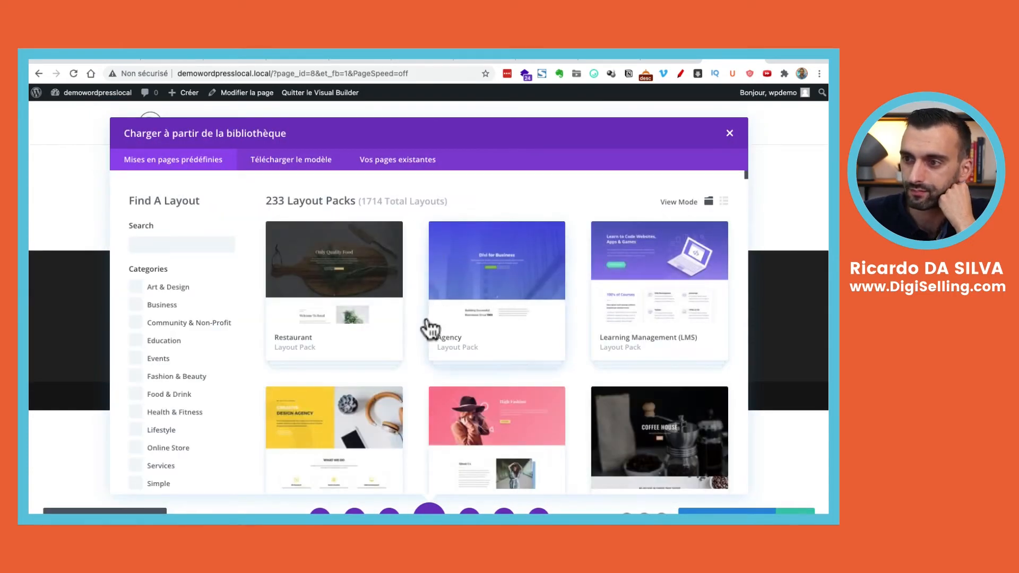
scroll(466, 408, down, 5)
scroll(466, 409, down, 5)
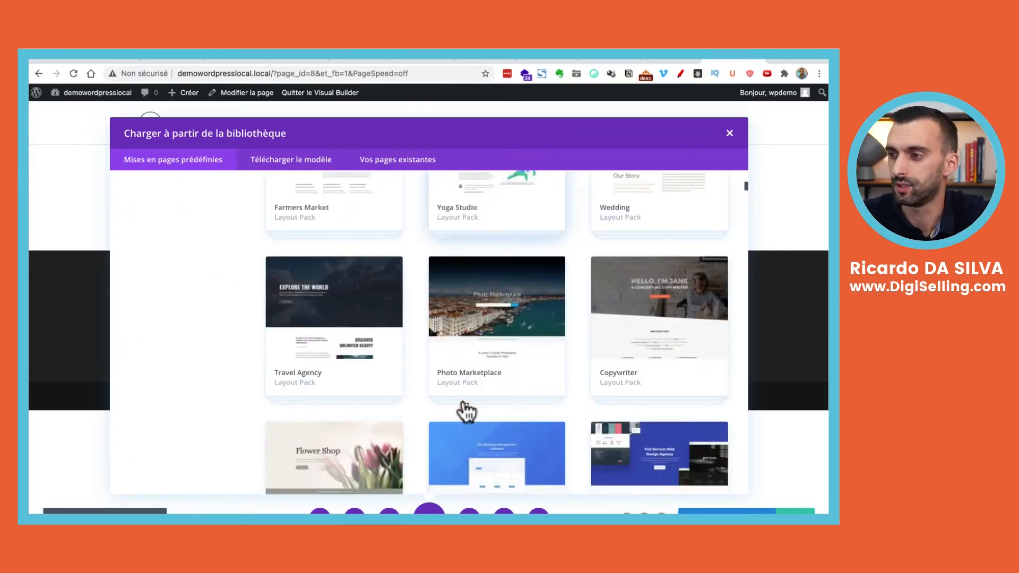
scroll(516, 321, down, 1)
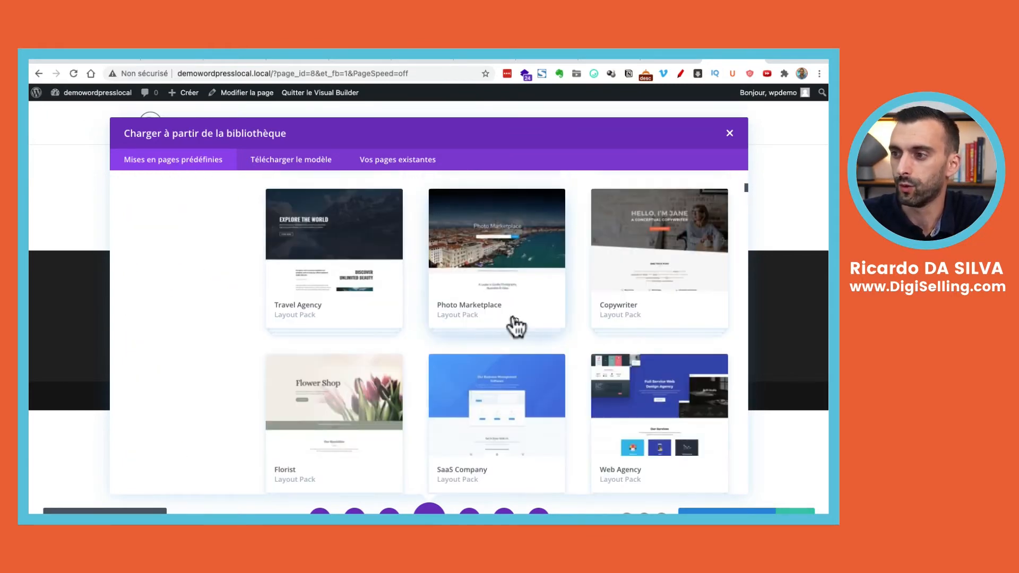
scroll(514, 326, down, 4)
scroll(512, 325, up, 15)
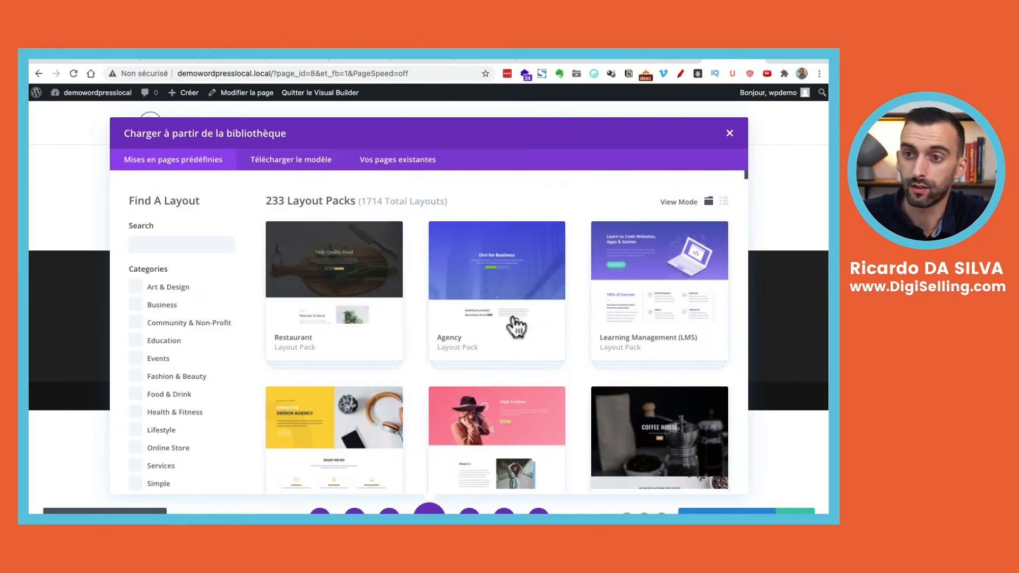
scroll(193, 345, down, 4)
scroll(193, 345, up, 4)
scroll(193, 345, down, 4)
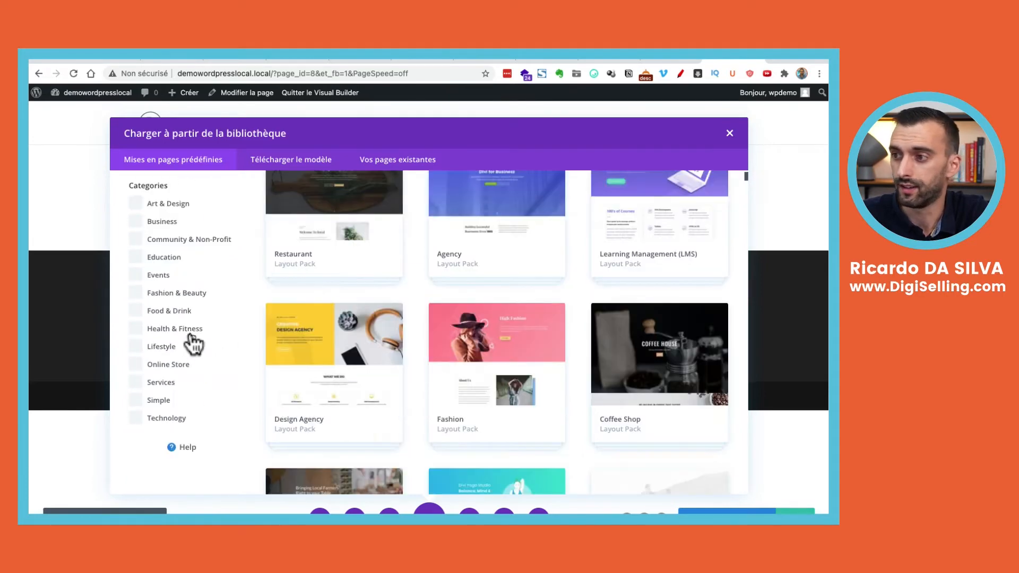
scroll(419, 312, up, 4)
scroll(418, 309, down, 4)
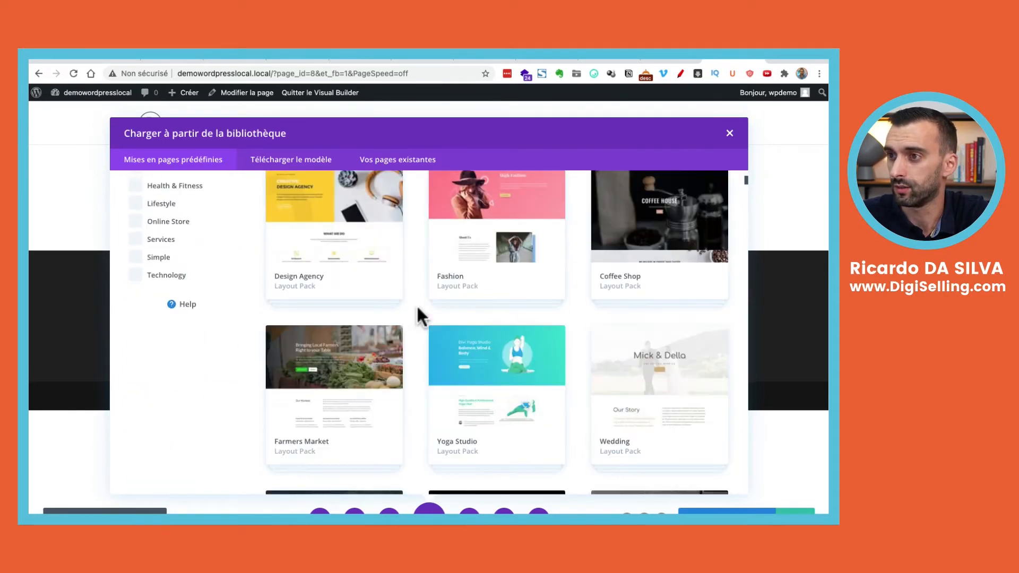
scroll(418, 309, down, 2)
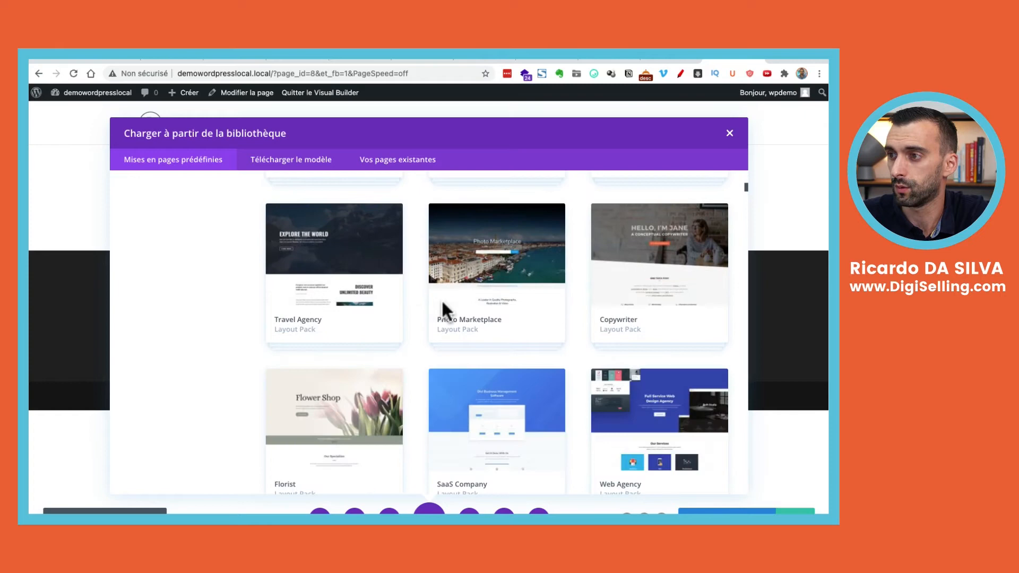
Open the Copywriter Layout Pack and review its landing page and nine layouts
click(666, 299)
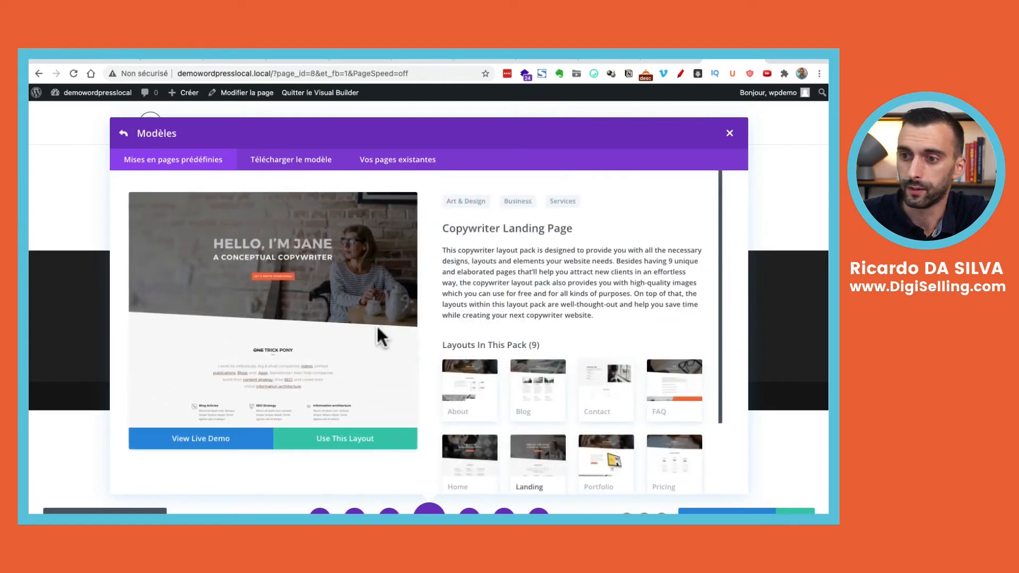
scroll(398, 313, down, 1)
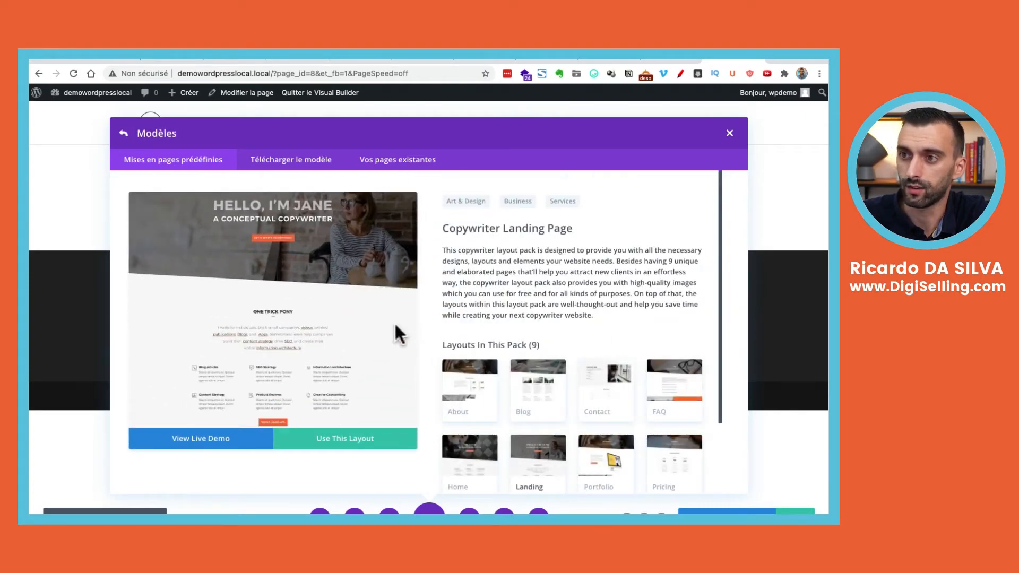
scroll(394, 323, up, 1)
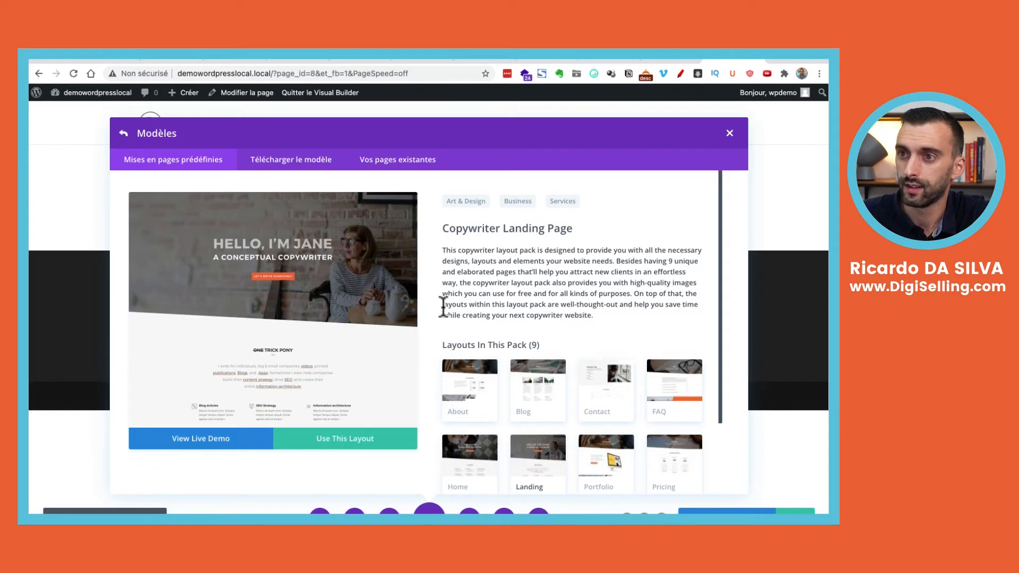
scroll(562, 329, down, 1)
scroll(561, 339, down, 3)
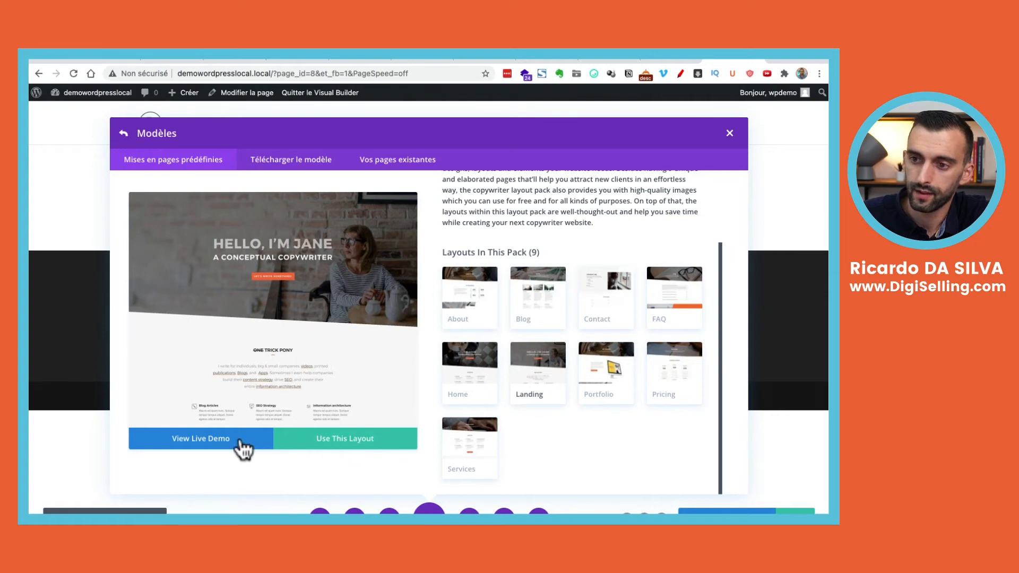
Use the Copywriter landing layout, submitting the Elegant Themes username and pasted API key
click(353, 440)
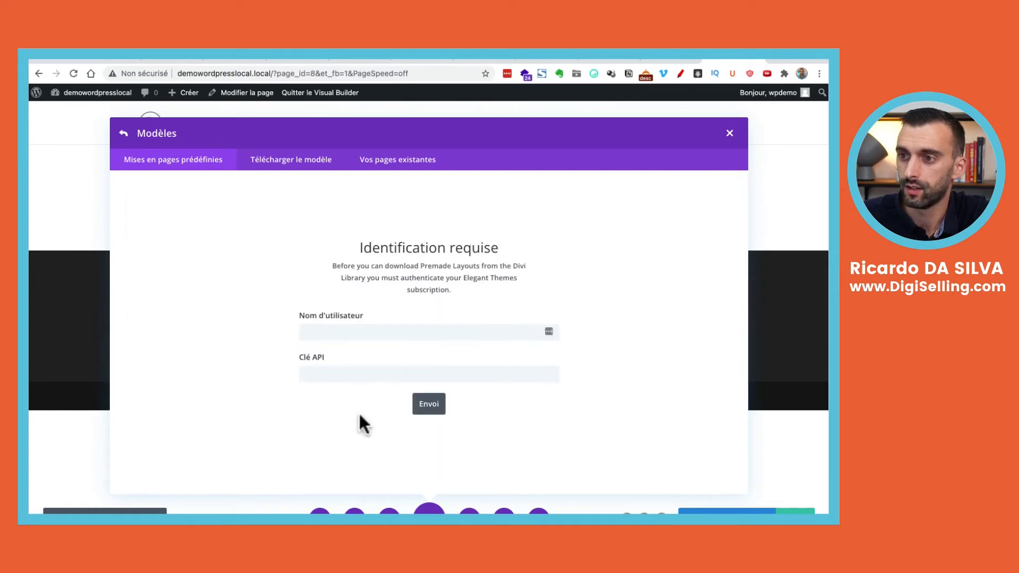
click(409, 329)
text(ric)
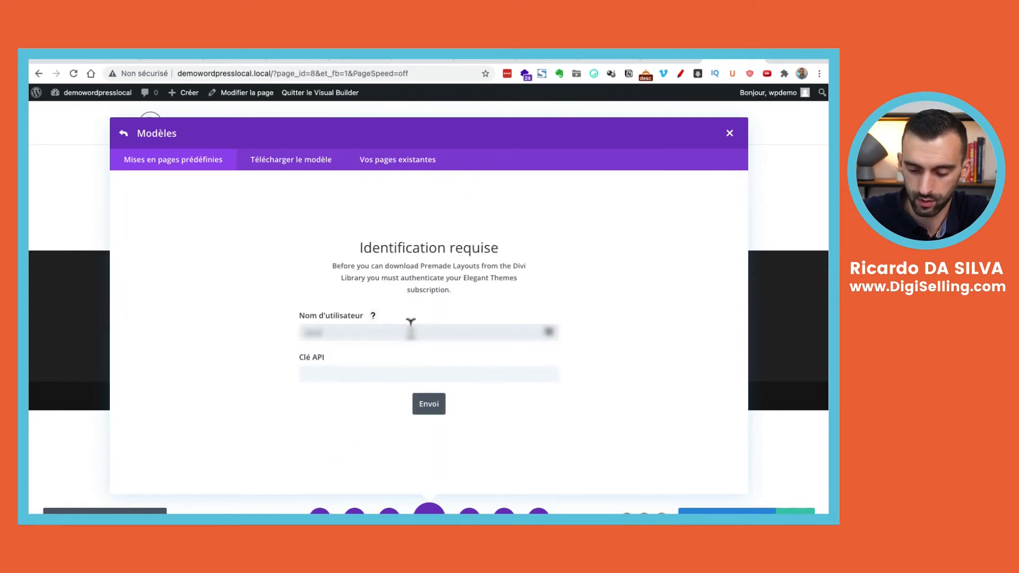
key(Tab)
key(ctrl+v)
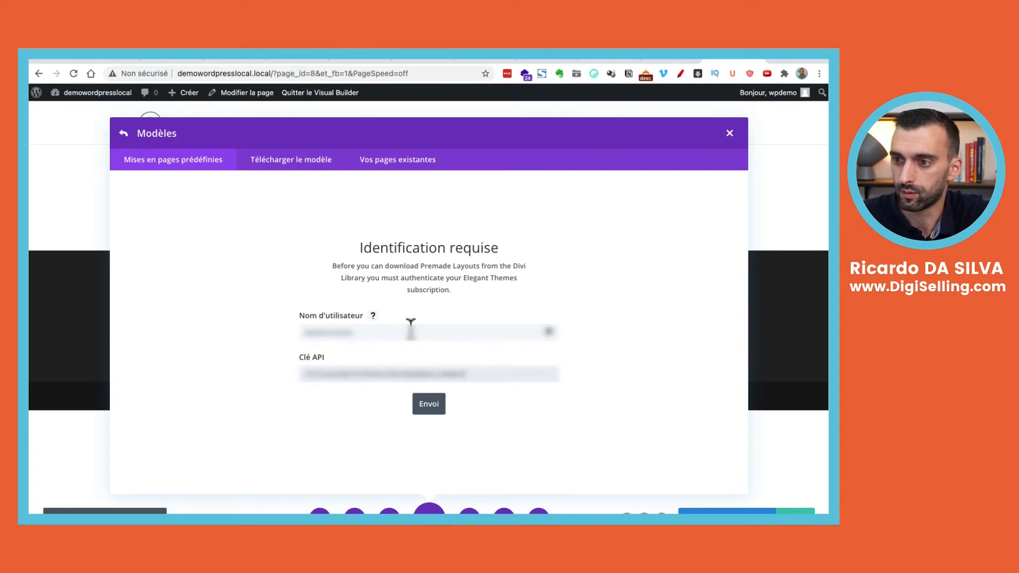
click(433, 406)
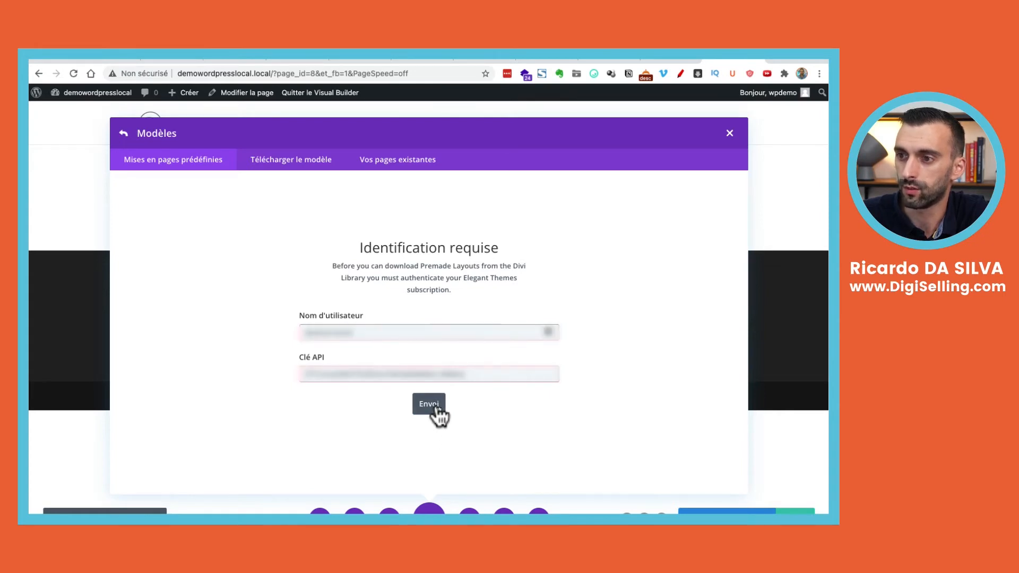
double_click(414, 334)
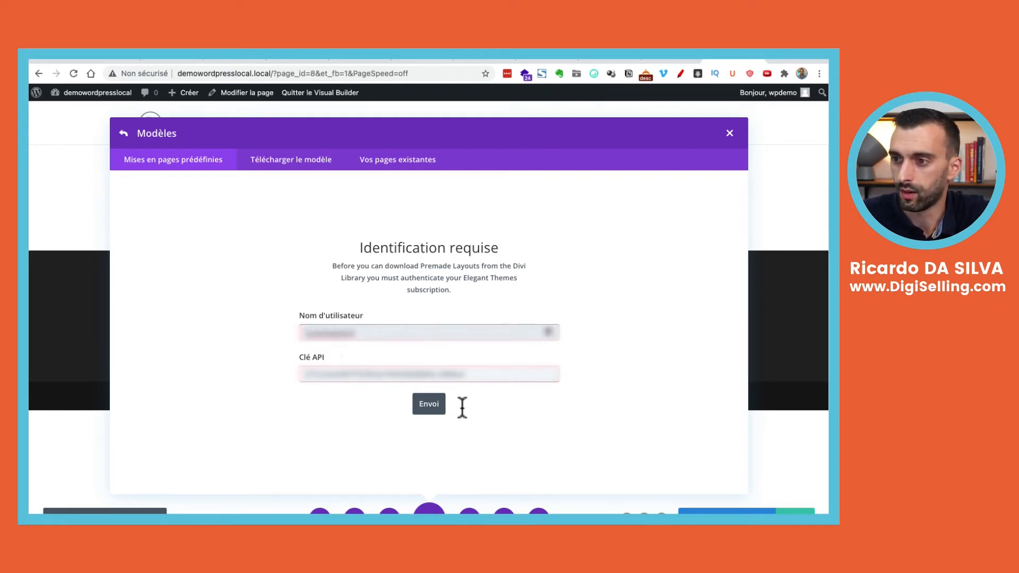
click(428, 406)
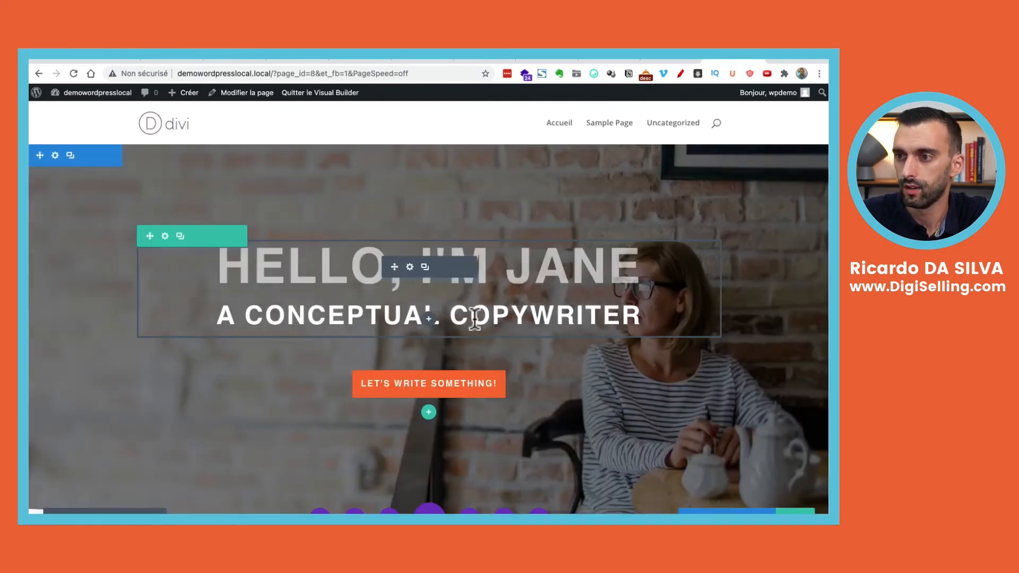
Scroll through the imported Copywriter page, from the Jane hero to the service blurbs
scroll(394, 299, down, 15)
scroll(393, 298, up, 15)
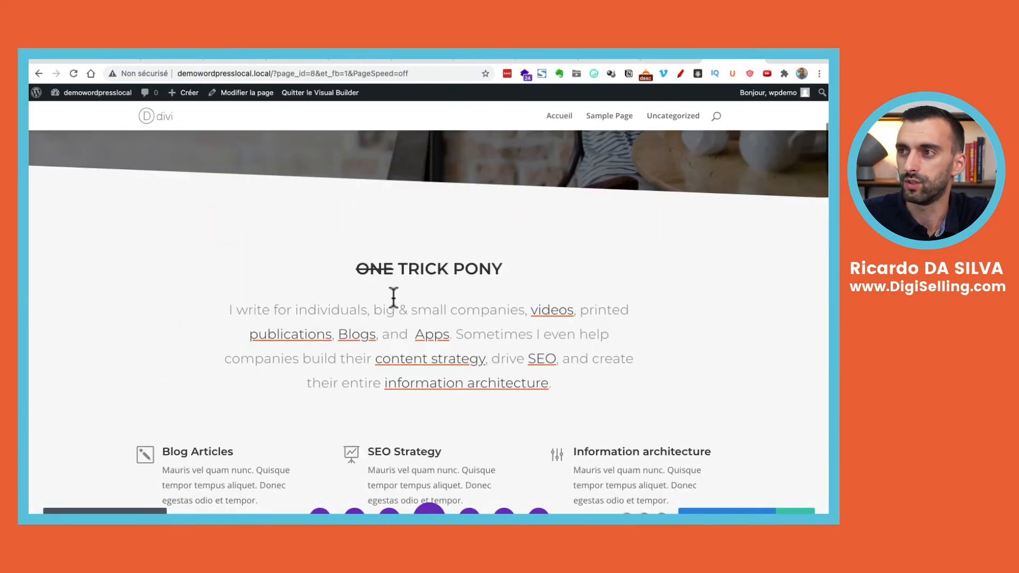
scroll(393, 298, down, 10)
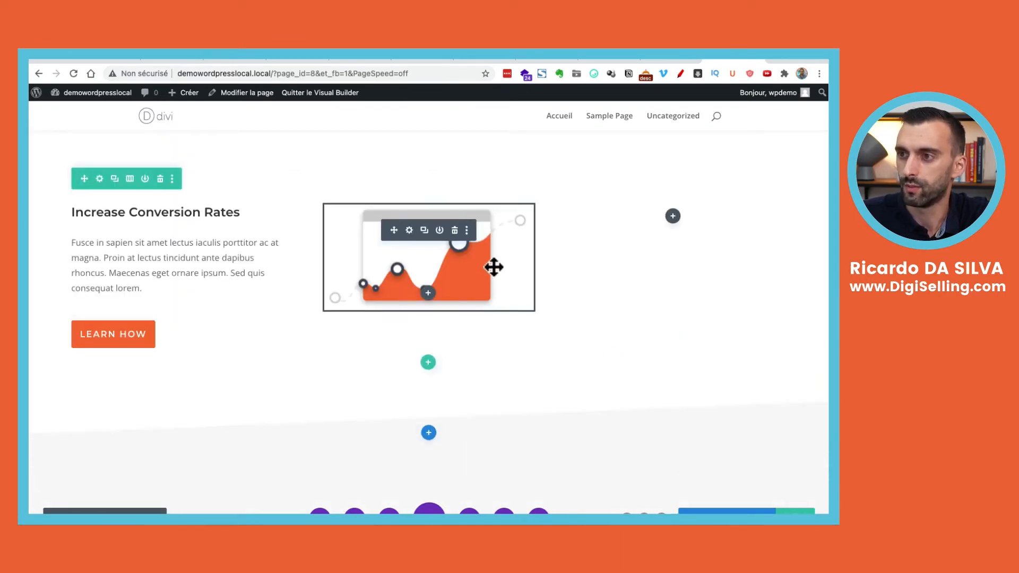
scroll(279, 223, up, 8)
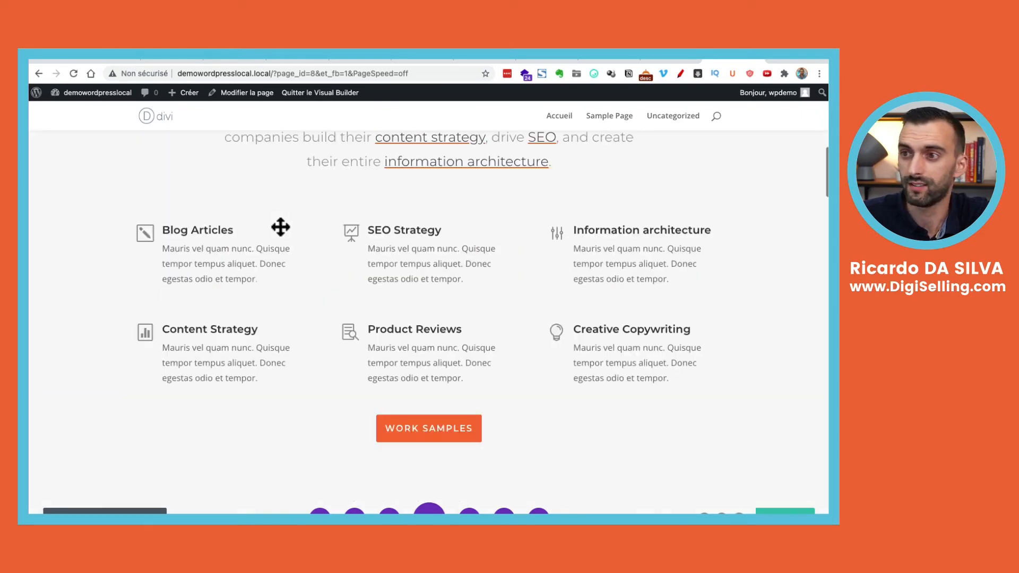
scroll(282, 228, up, 5)
scroll(382, 353, up, 5)
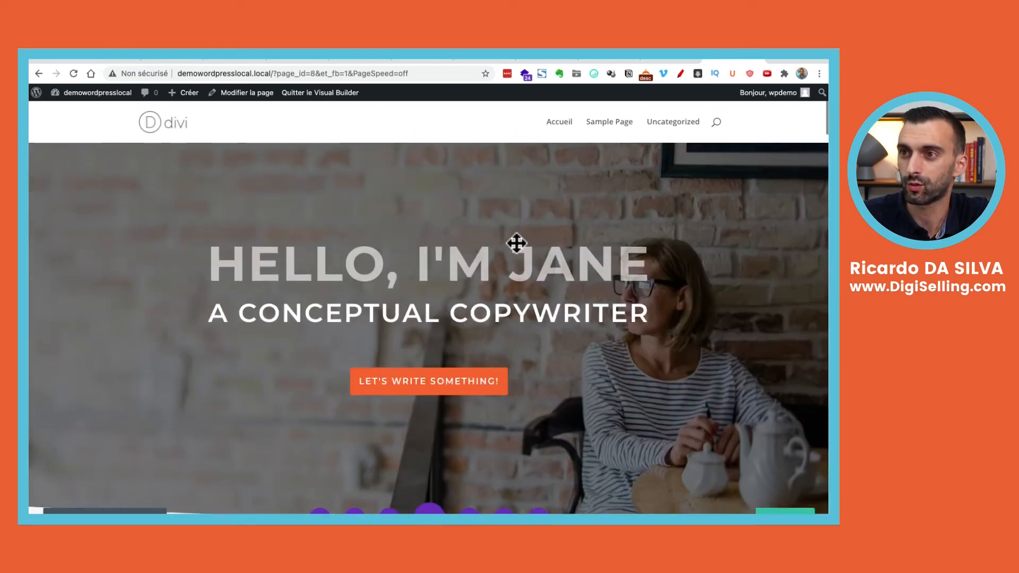
scroll(669, 286, down, 5)
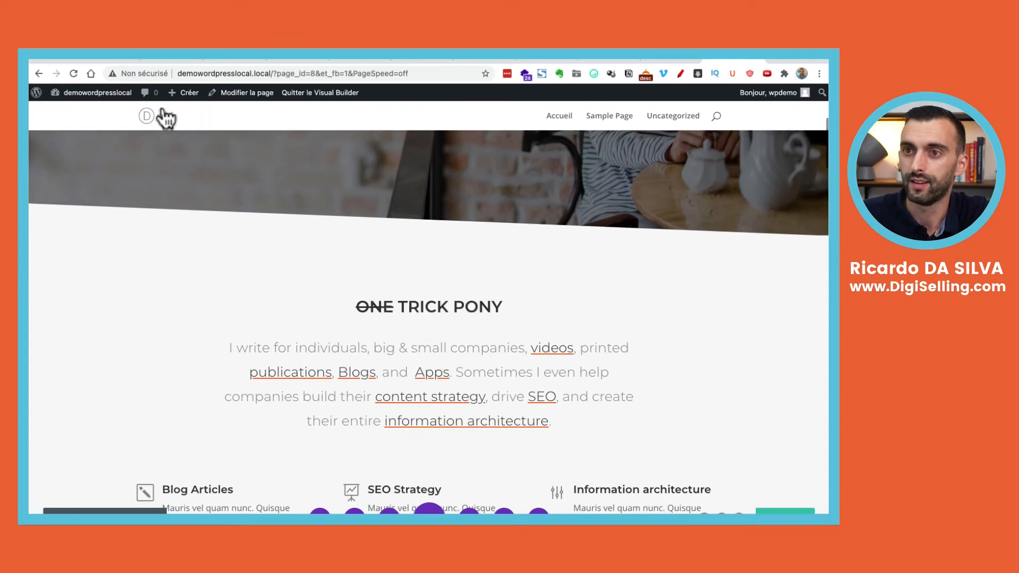
mouse_move(106, 95)
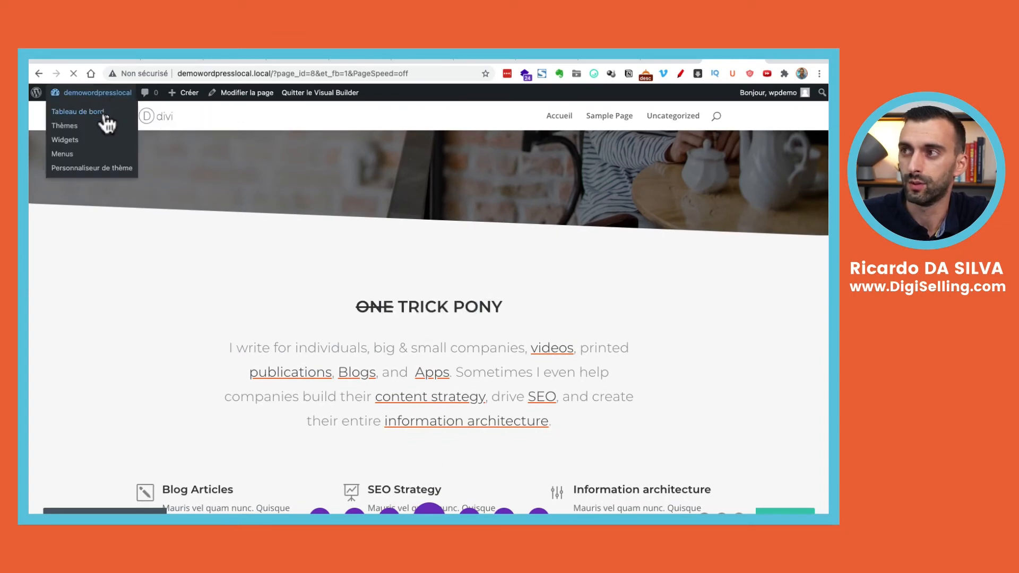
In Reading settings, set the homepage to the static page Accueil and save
click(105, 113)
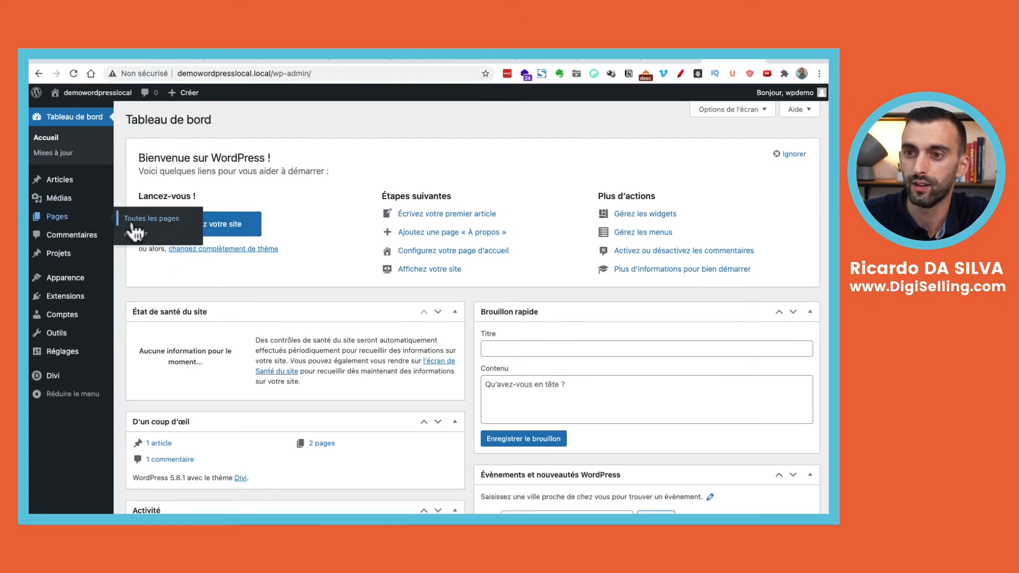
mouse_move(53, 340)
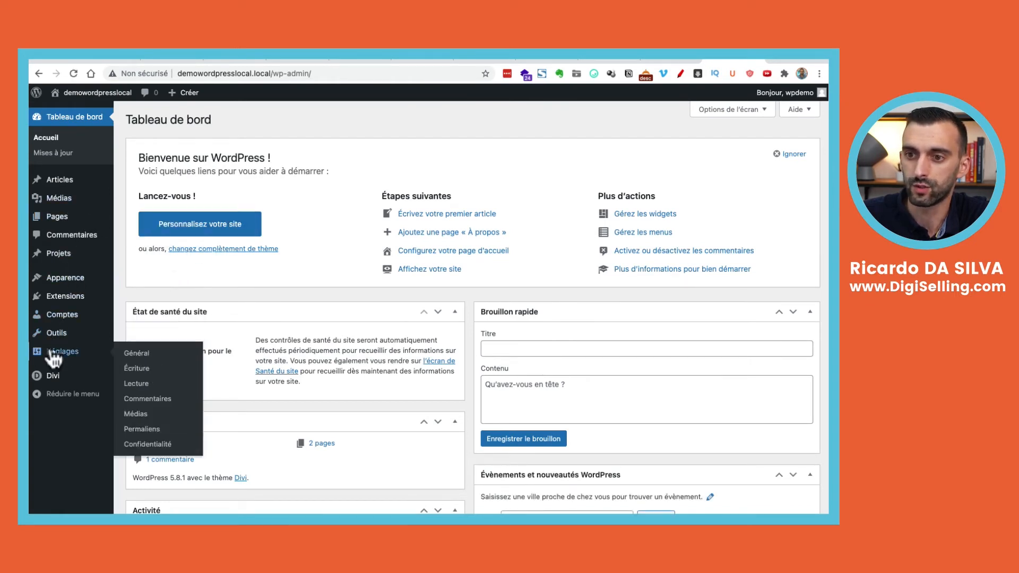
click(134, 368)
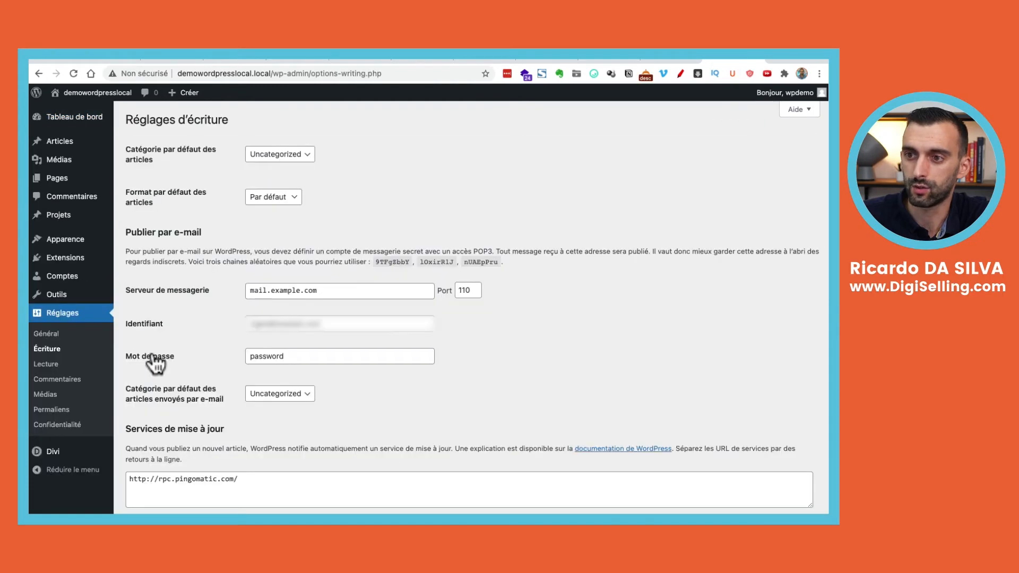
scroll(189, 344, down, 2)
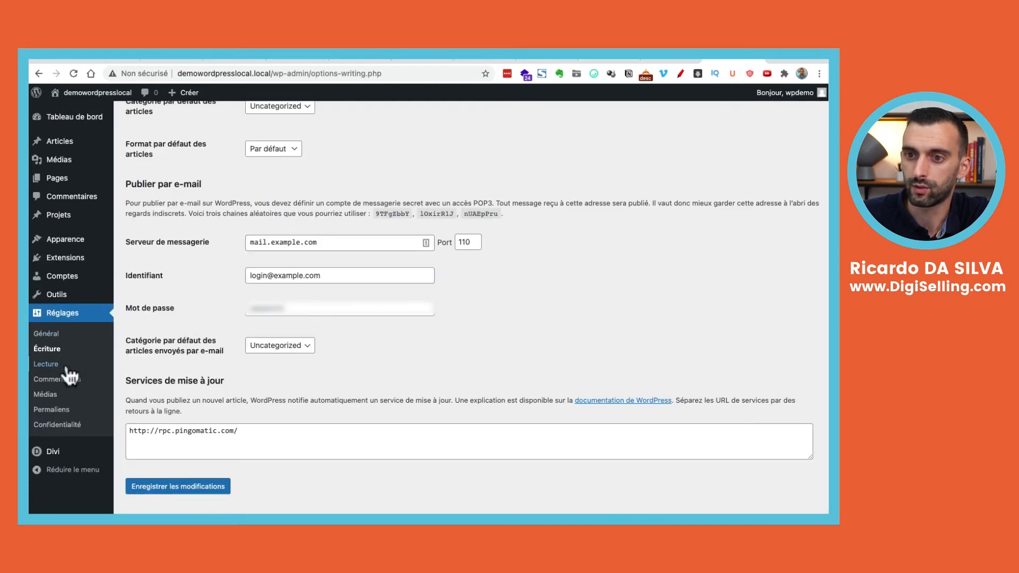
click(48, 364)
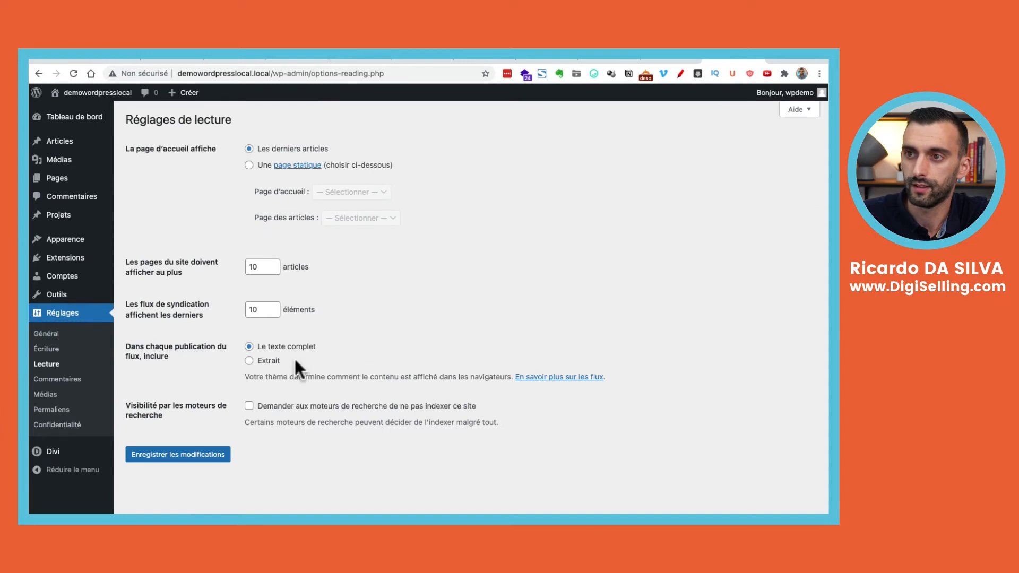
click(262, 167)
click(359, 194)
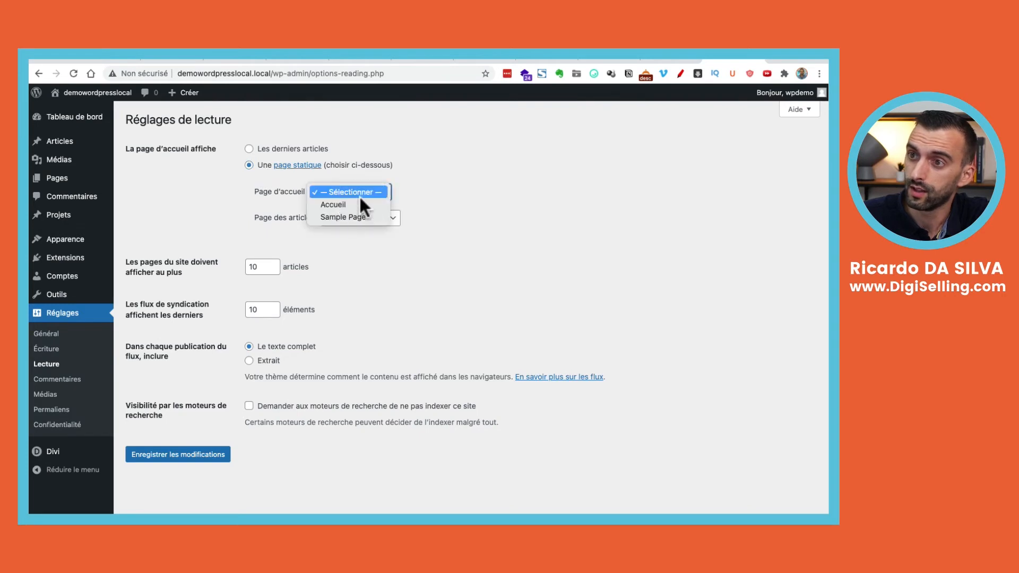
click(361, 206)
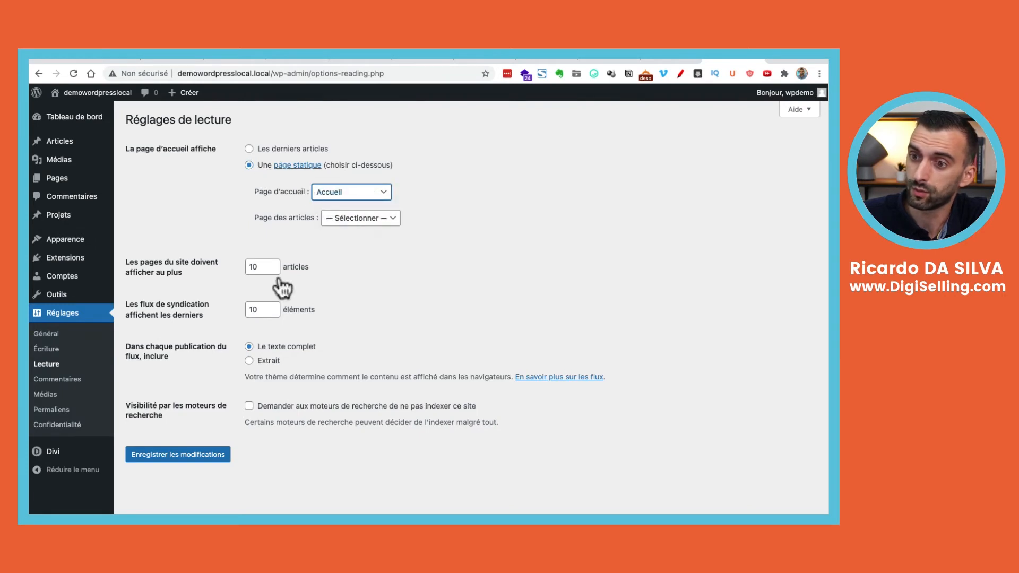
click(160, 454)
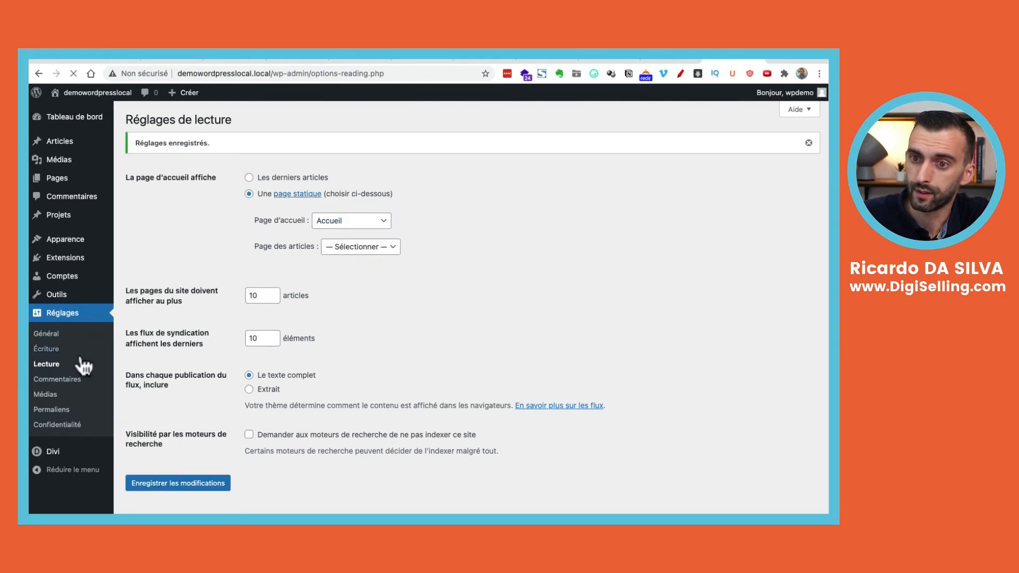
Re-save the post-name permalink structure and visit the site's front page
click(51, 333)
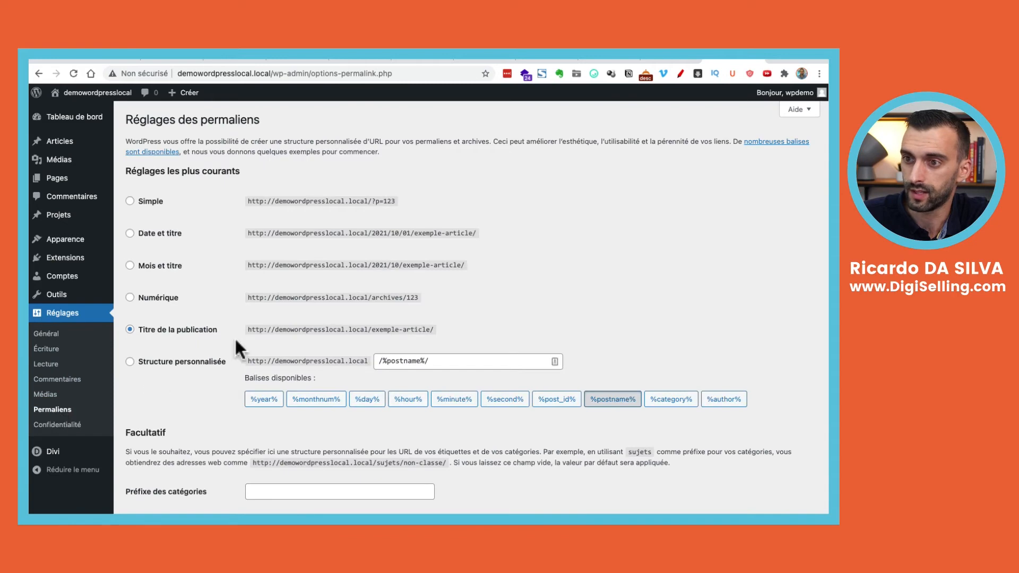
scroll(313, 346, down, 4)
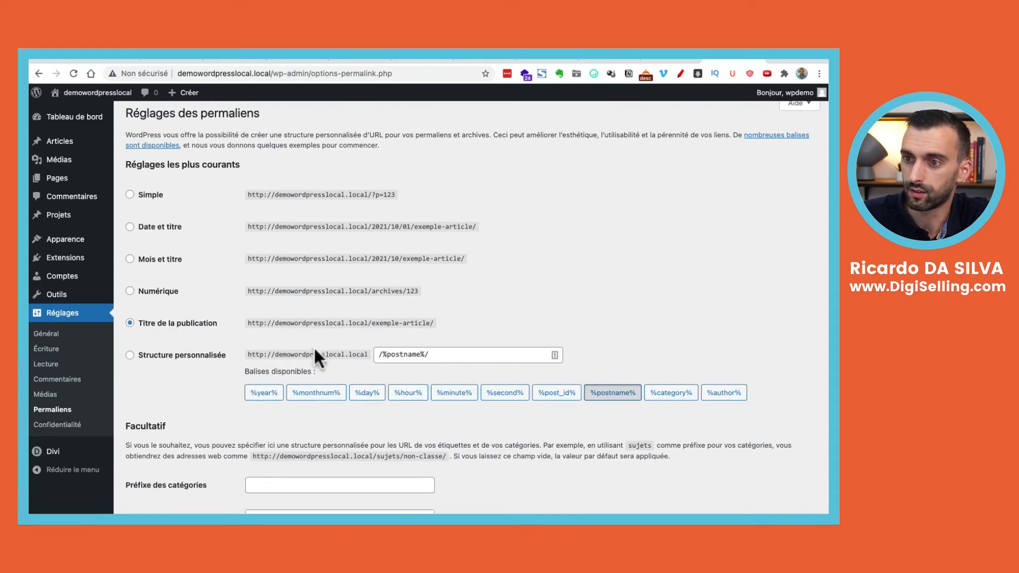
click(208, 467)
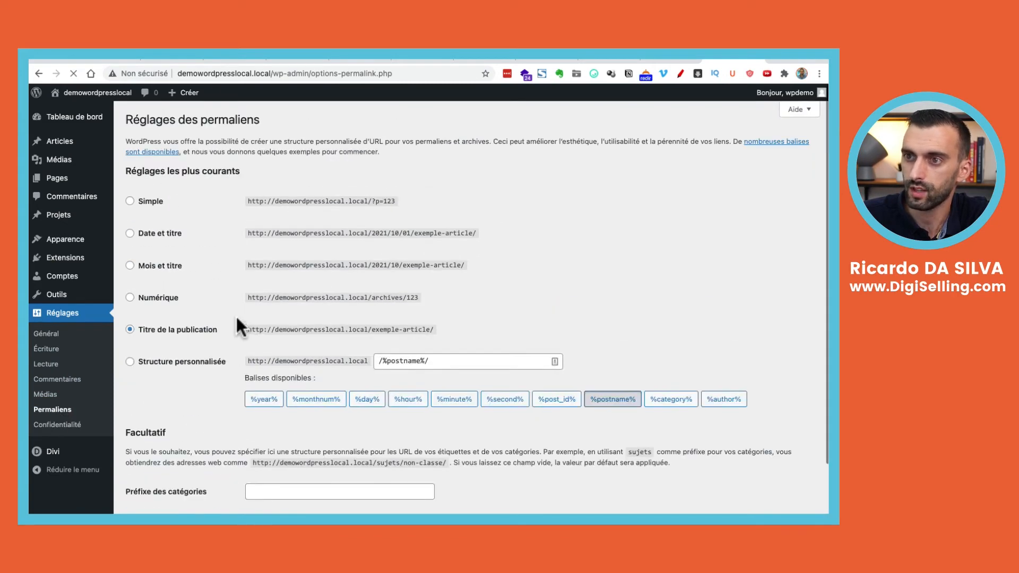
mouse_move(93, 123)
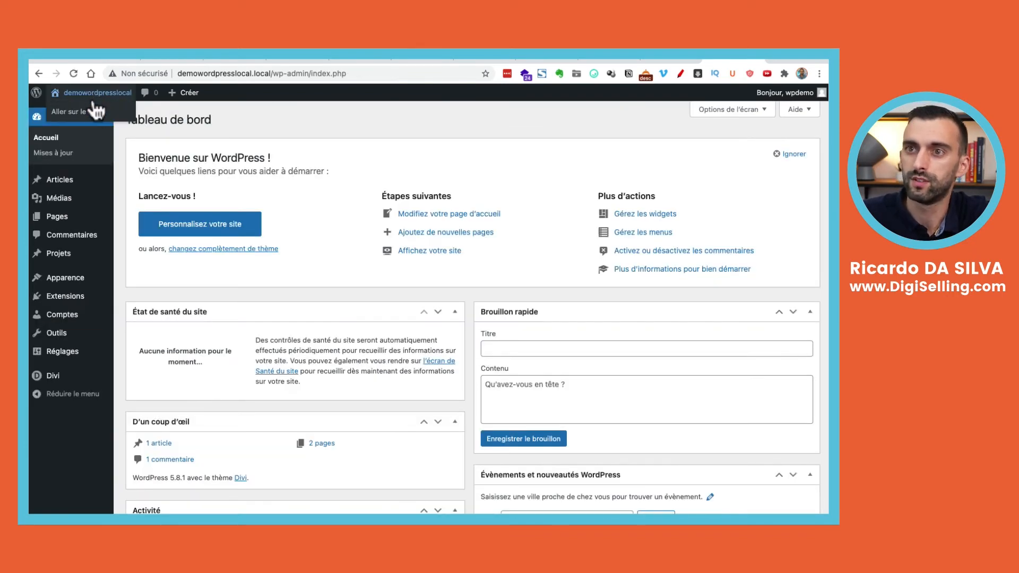
click(92, 109)
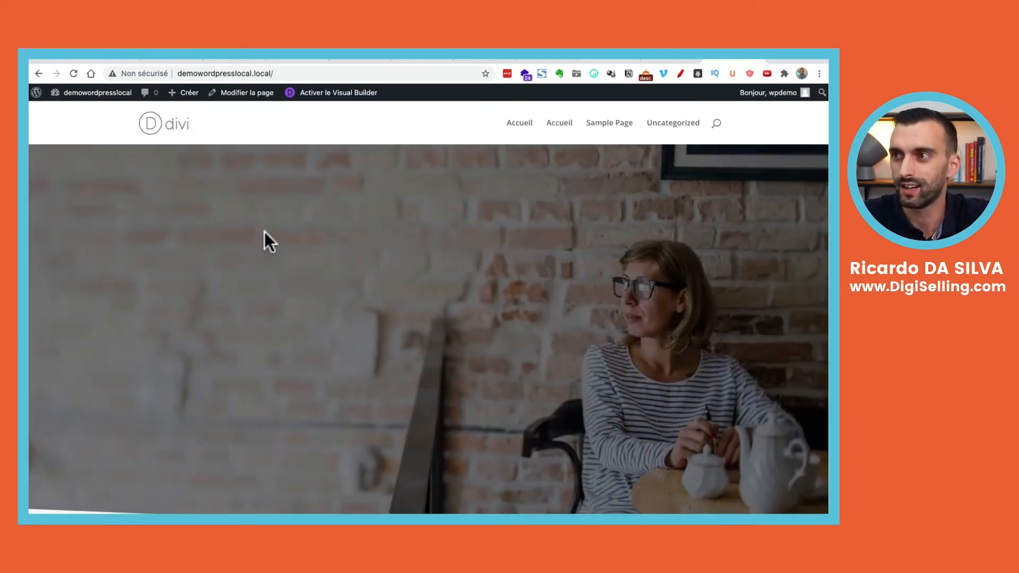
scroll(507, 345, down, 10)
scroll(506, 344, down, 15)
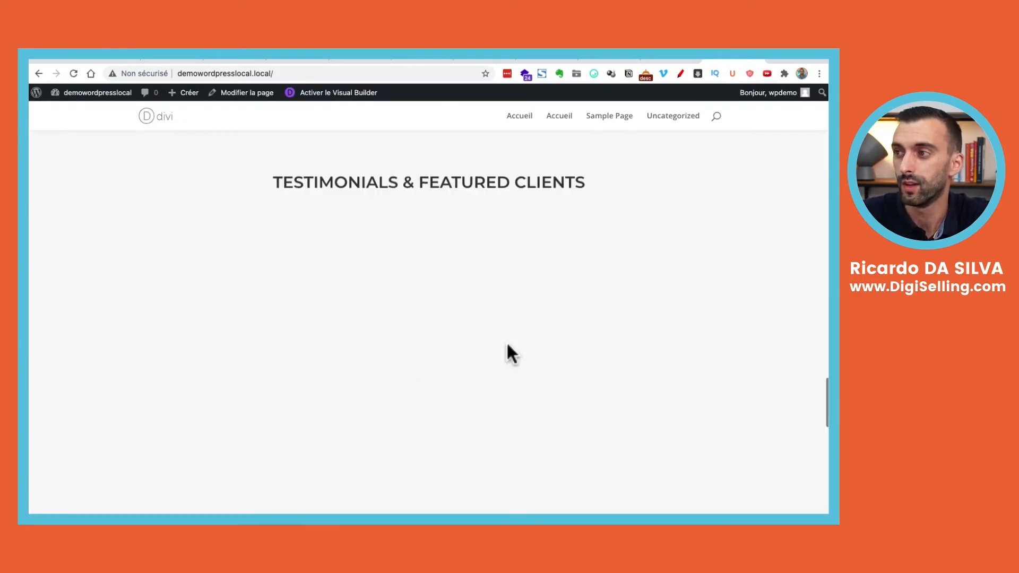
scroll(506, 344, up, 8)
scroll(507, 352, up, 15)
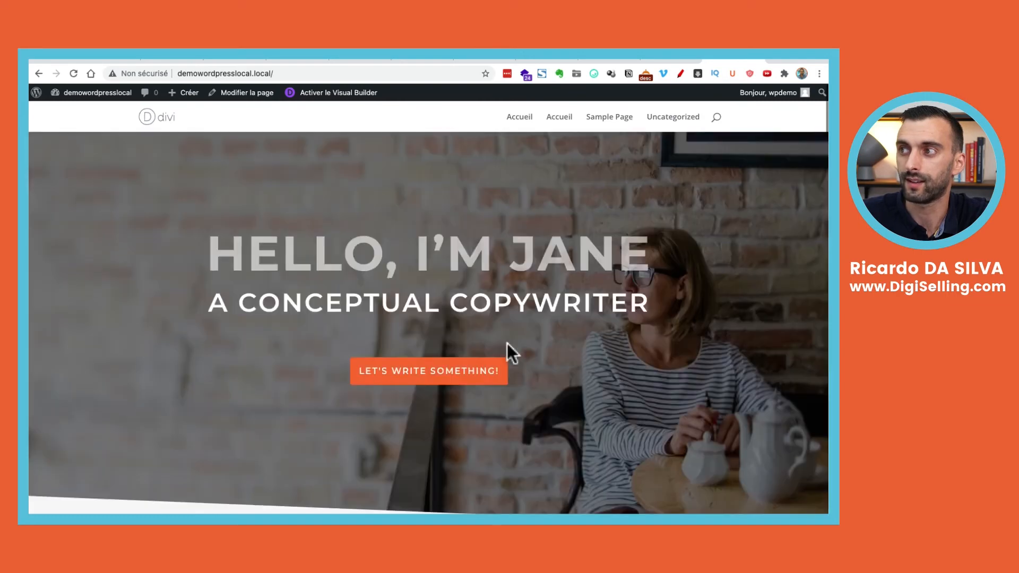
mouse_move(101, 103)
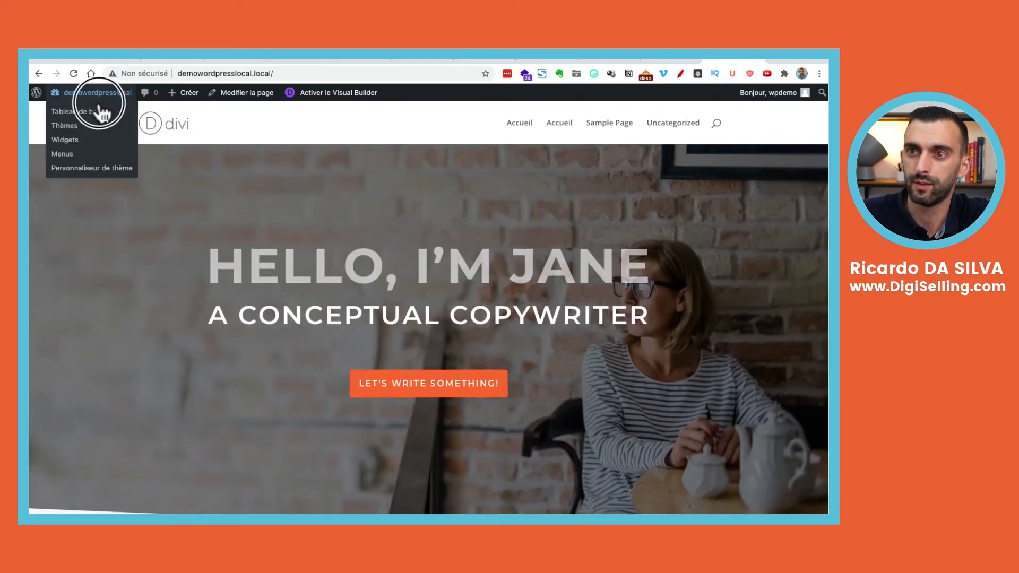
Search plugins for 'wp vid', then install and activate WPvivid Backup and Migration
click(99, 111)
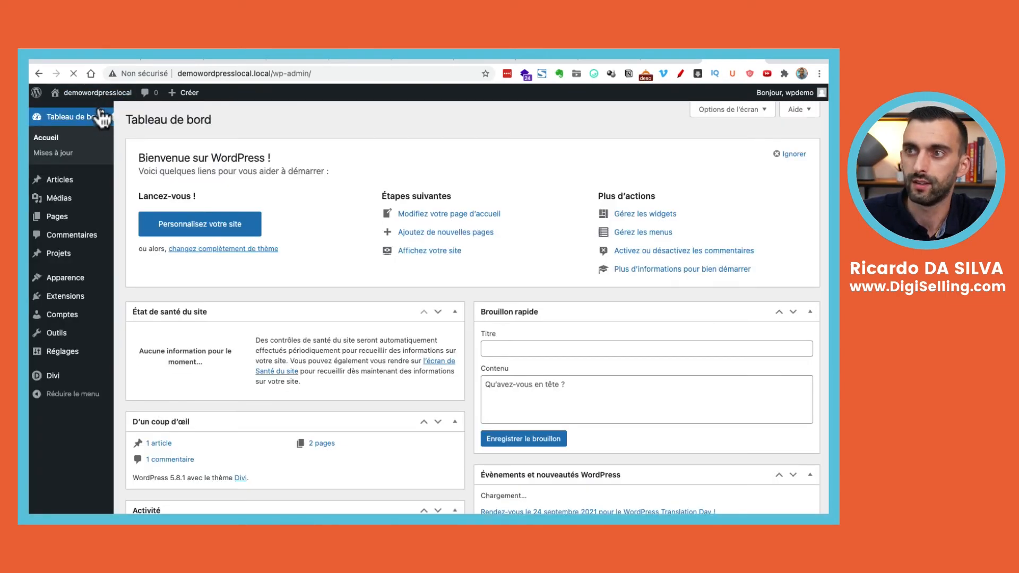
mouse_move(74, 321)
mouse_move(67, 298)
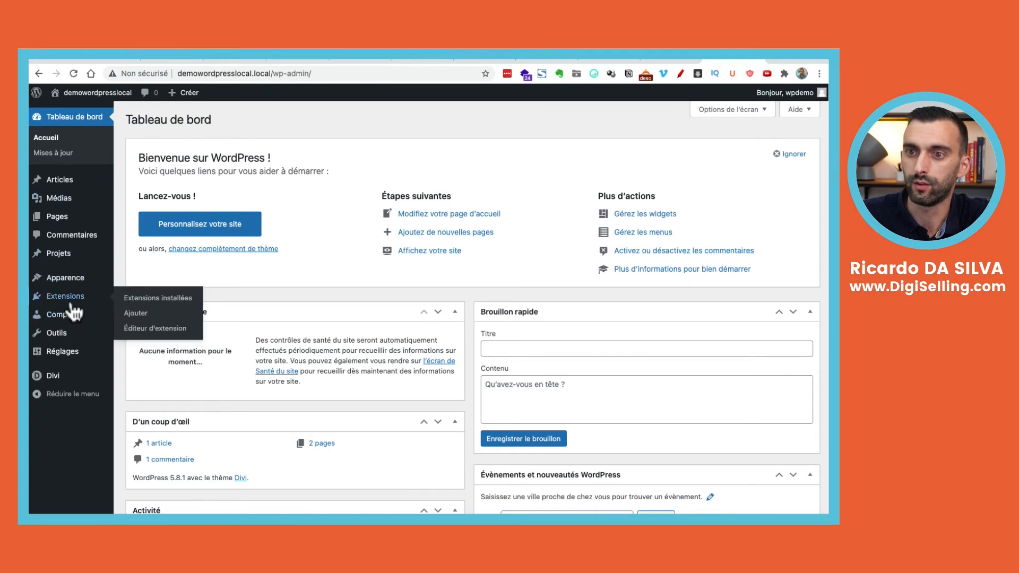
click(164, 299)
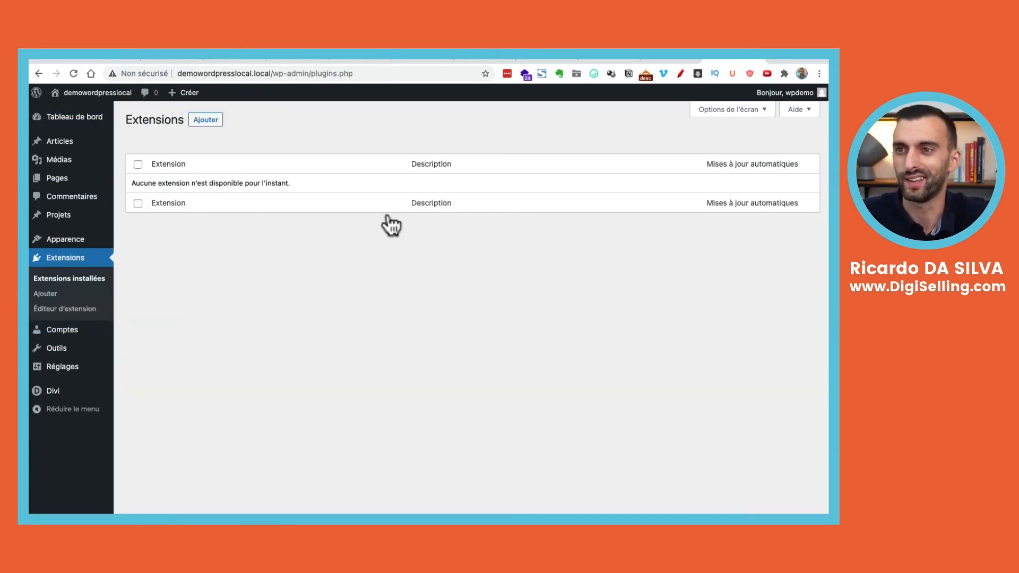
click(197, 123)
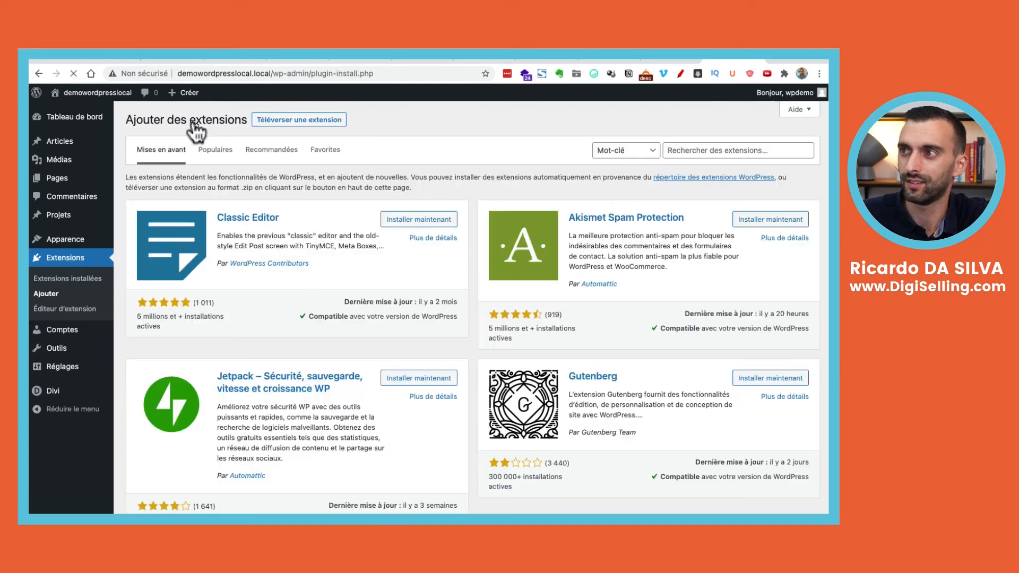
click(680, 155)
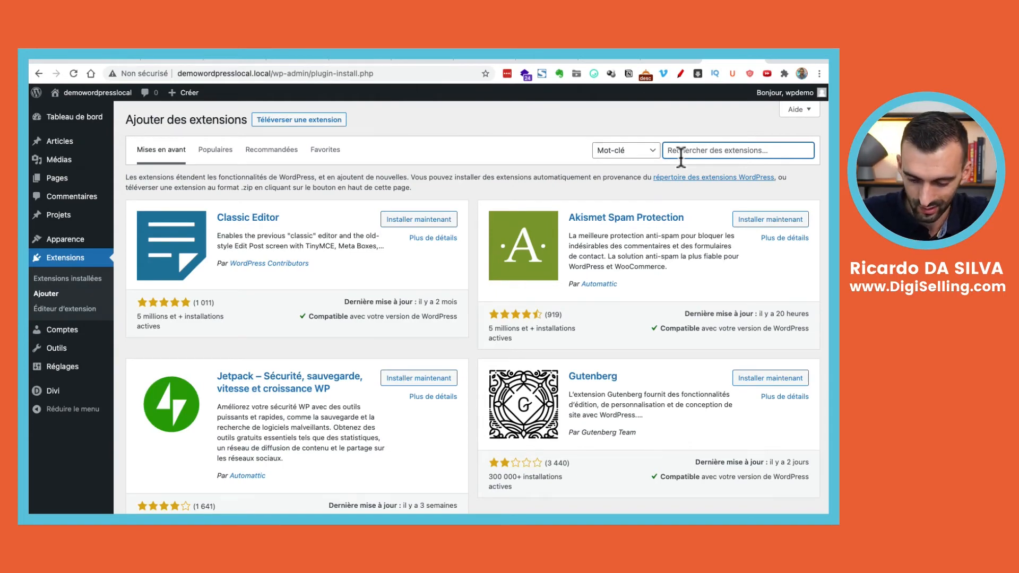
text(wp)
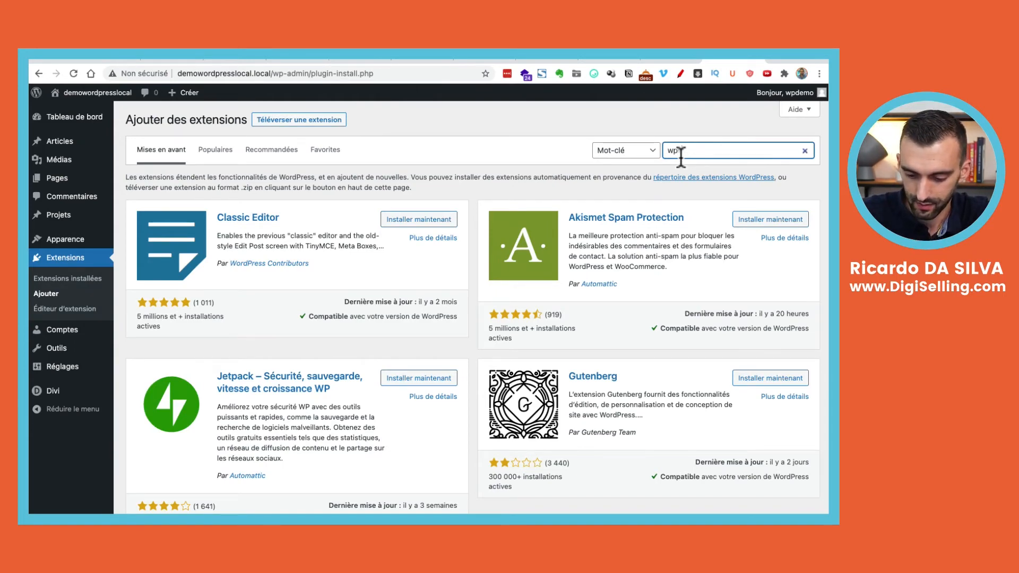
text( vid)
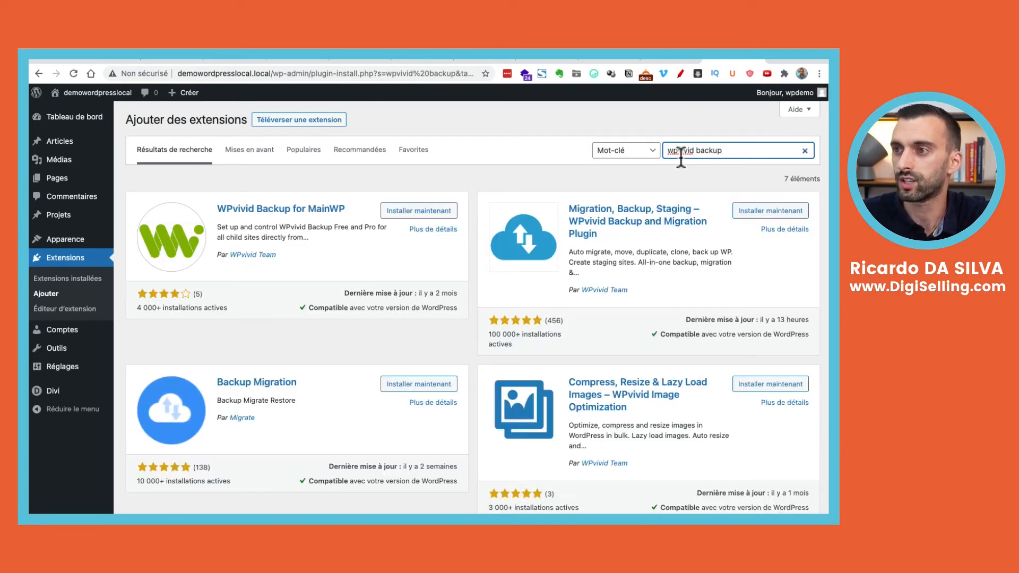
click(772, 211)
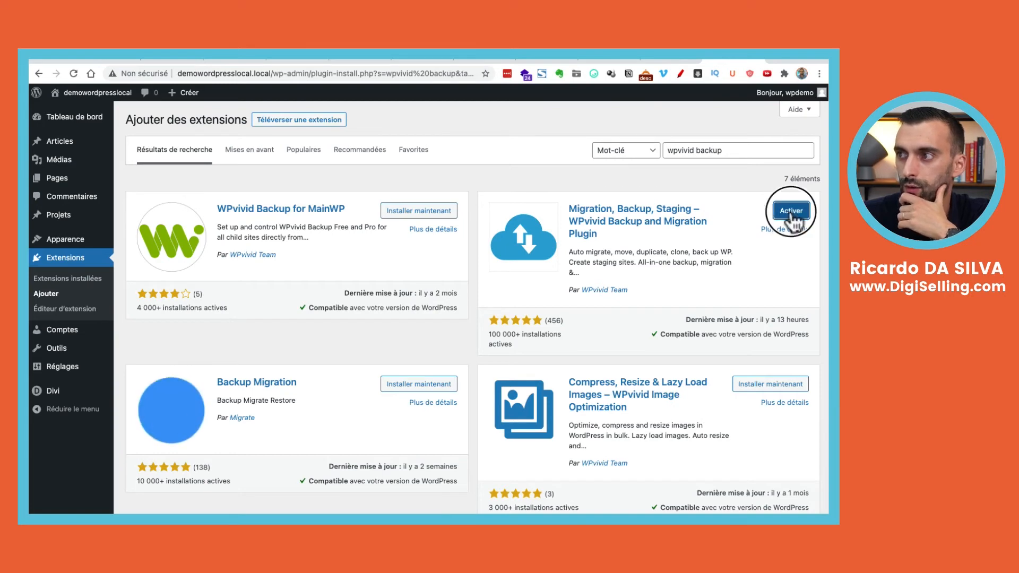
click(792, 214)
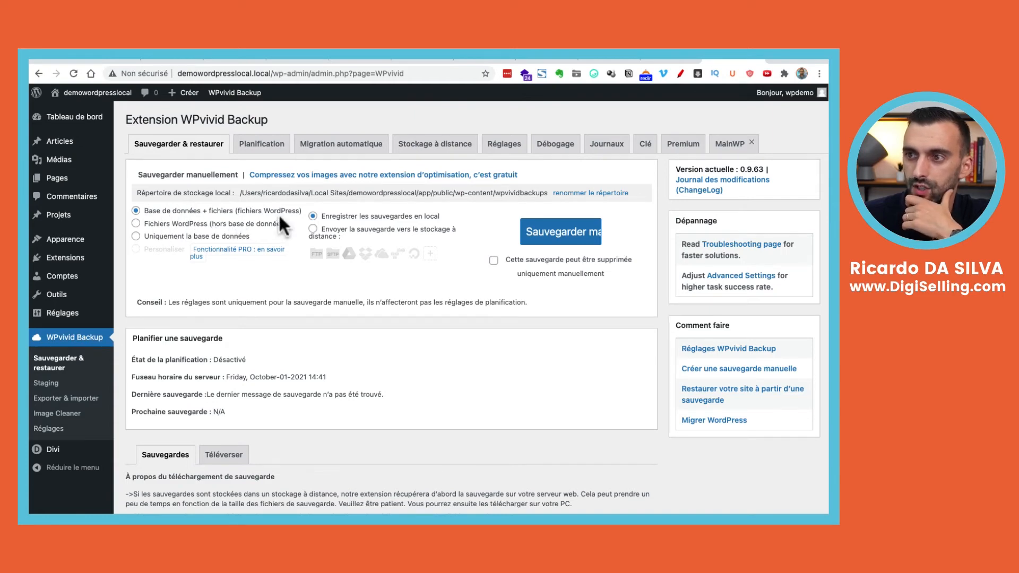
Back up the local site's database and files, then download the 42,87 Mo backup_all.zip to the desktop
click(539, 240)
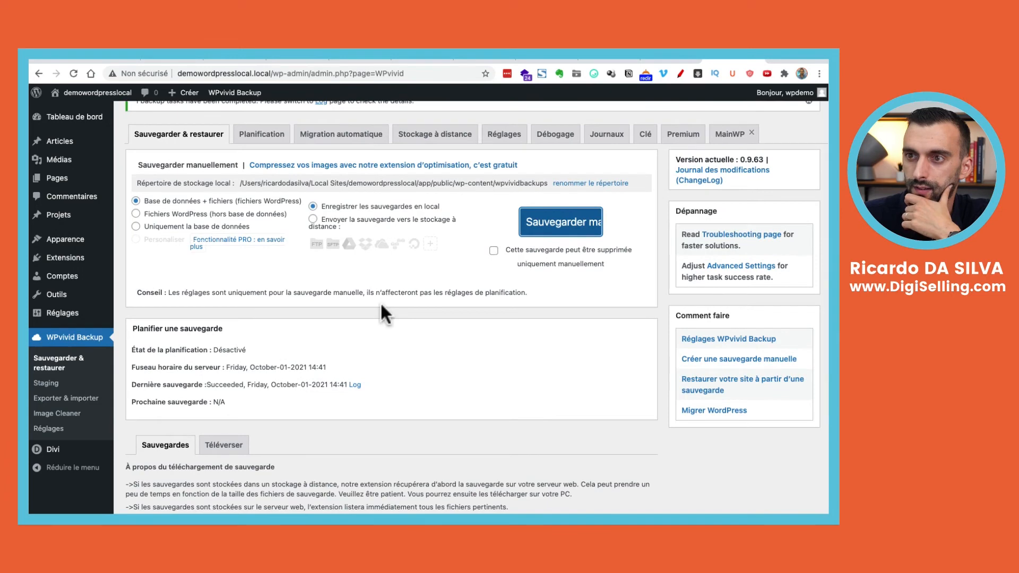
scroll(382, 306, up, 2)
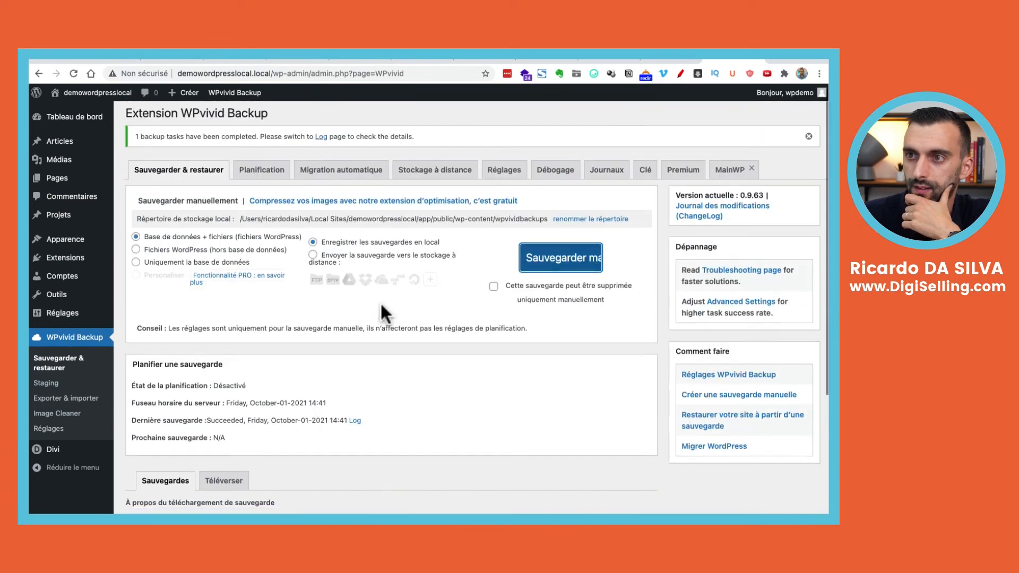
scroll(380, 301, down, 5)
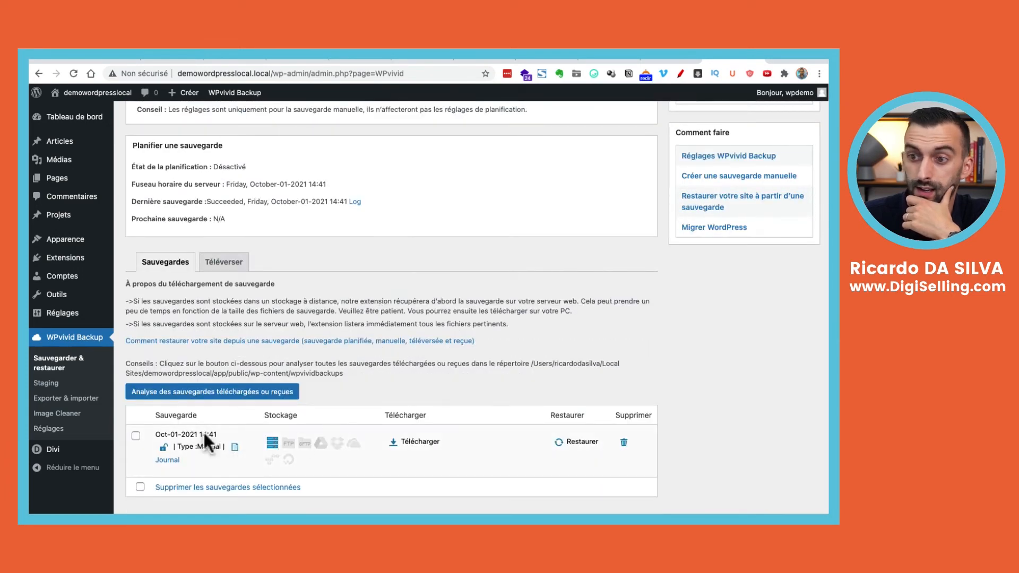
click(421, 441)
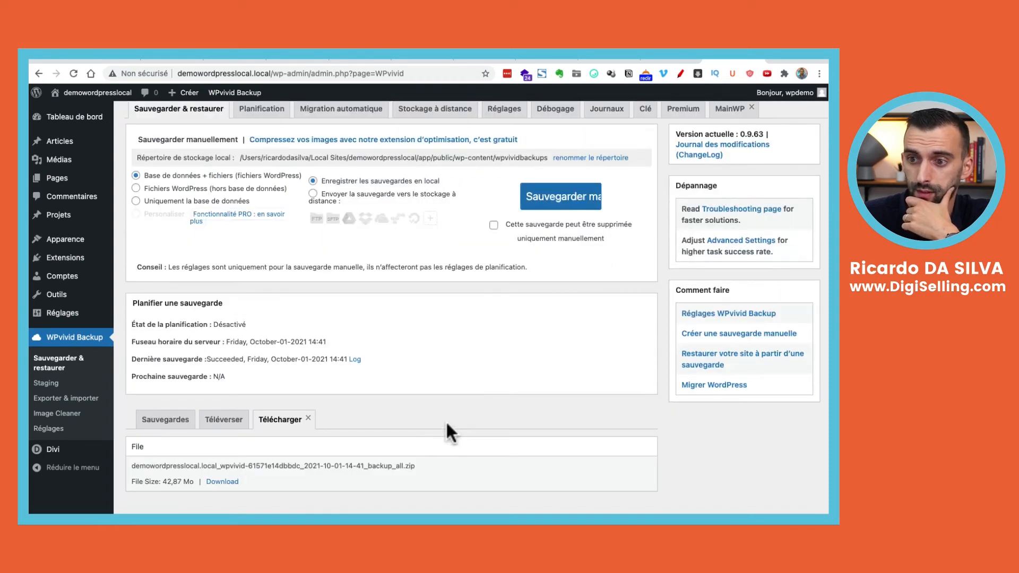
click(222, 481)
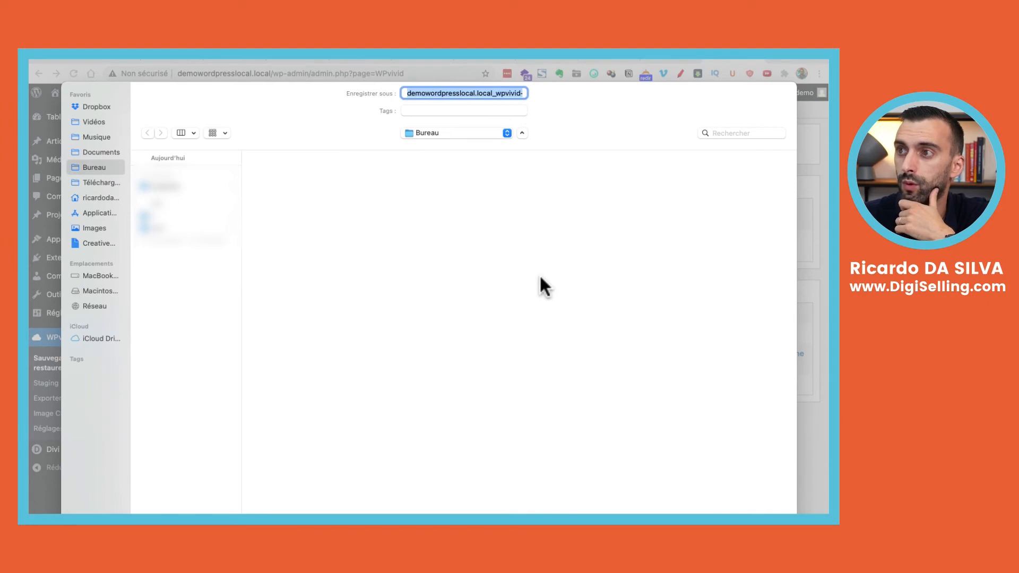
key(Return)
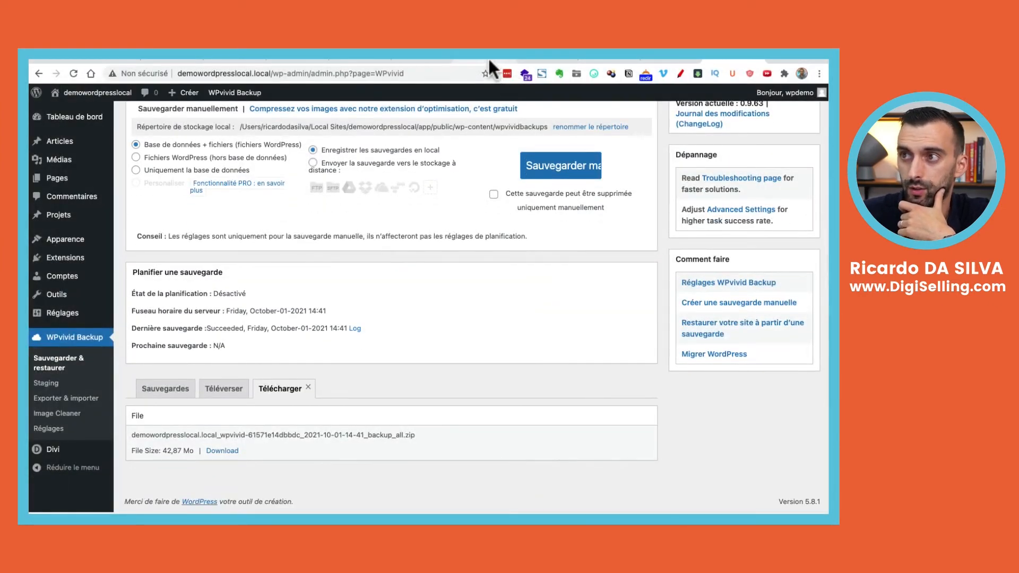
On the live impactingo.com admin, go to the Extensions page for adding new plugins
mouse_move(488, 61)
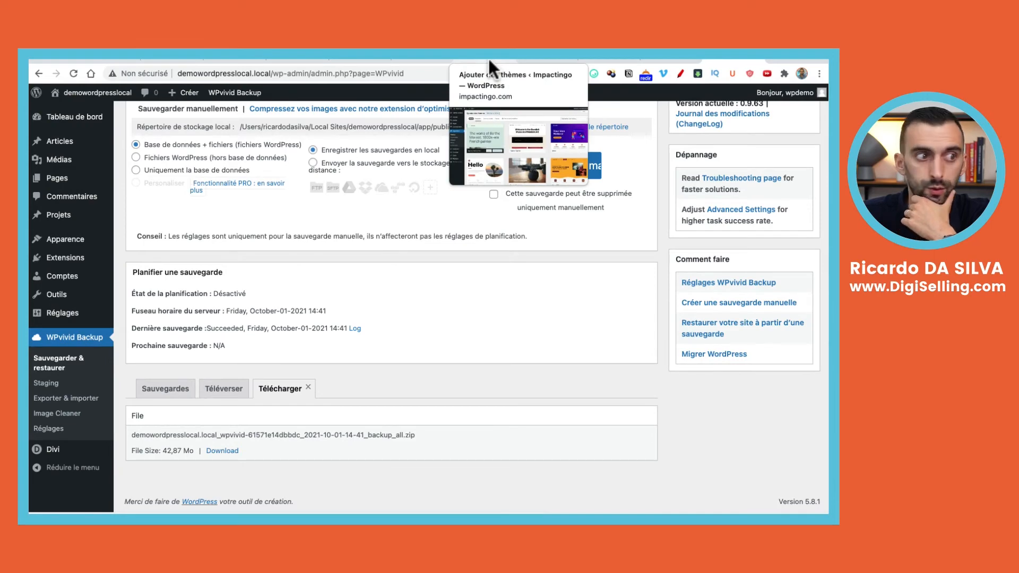
click(488, 57)
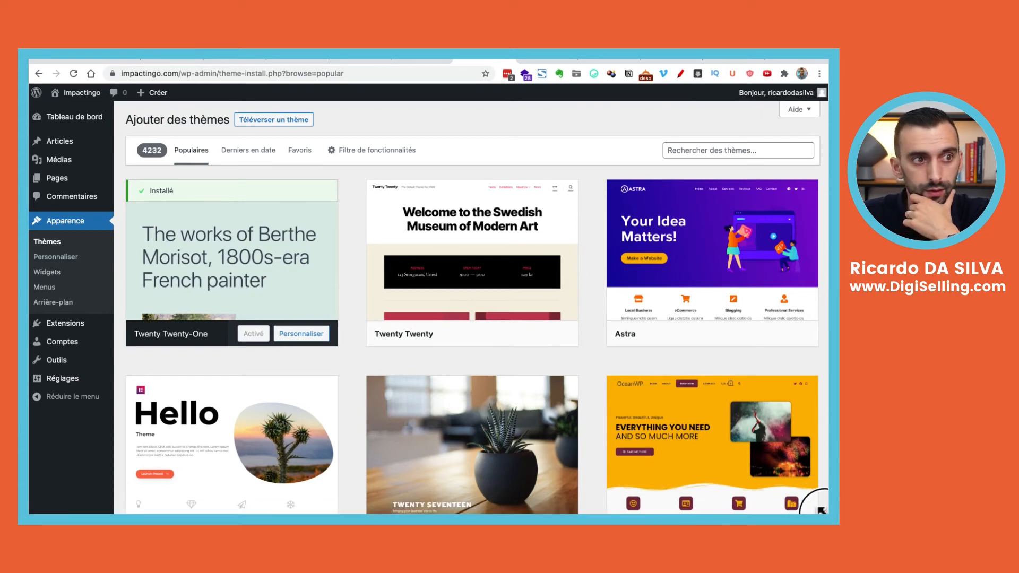
mouse_move(458, 339)
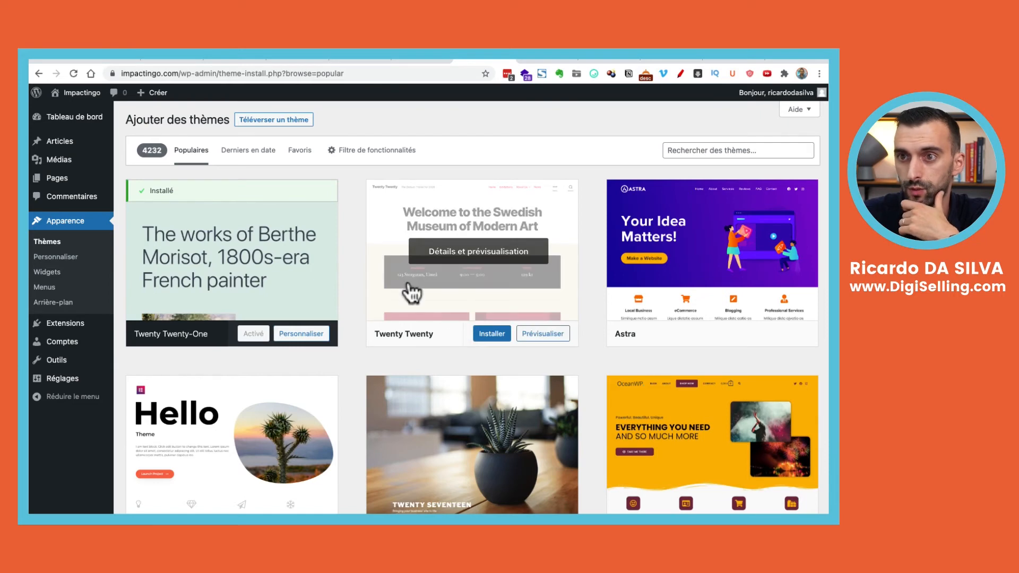
mouse_move(62, 326)
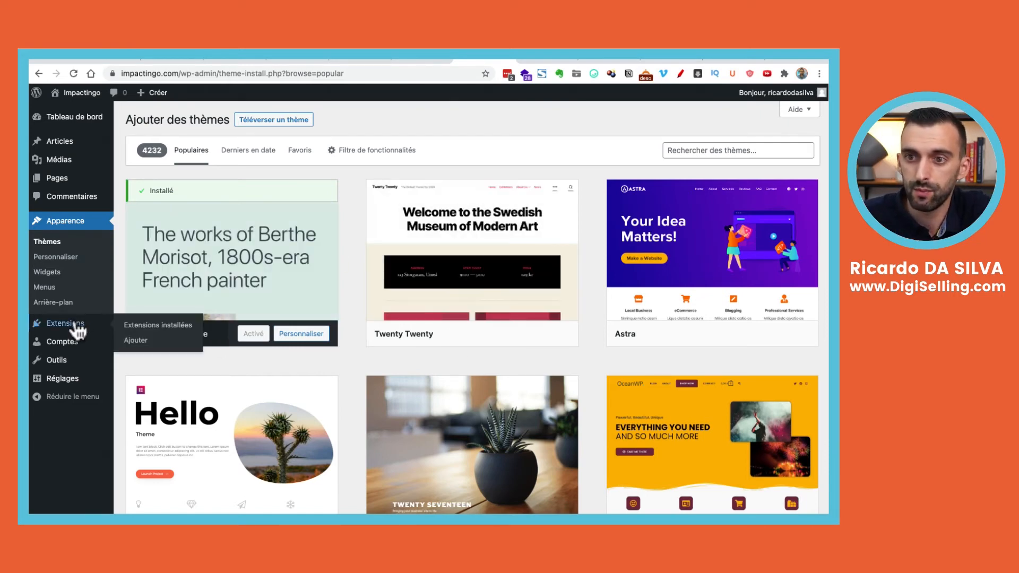
click(149, 324)
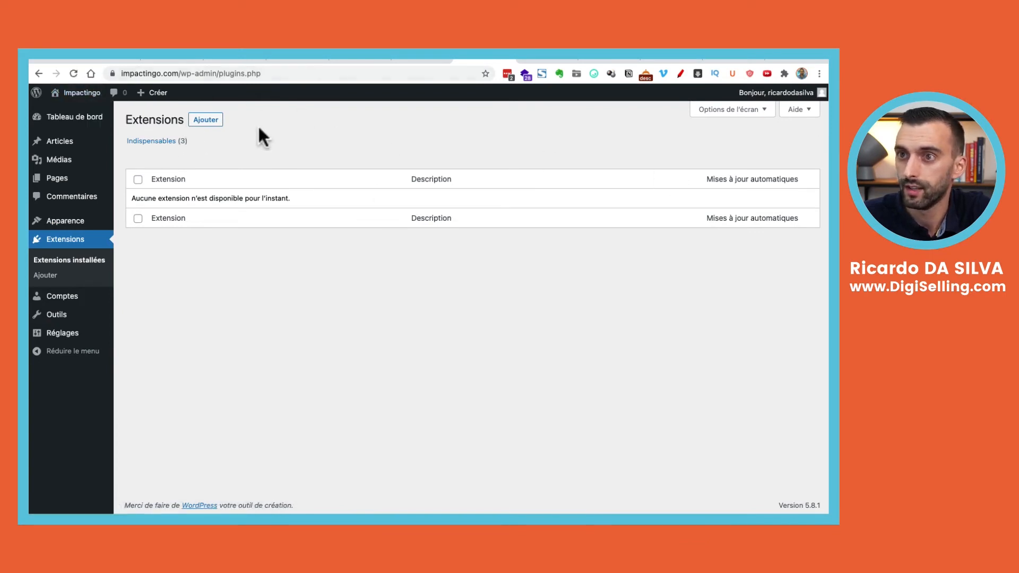
click(206, 120)
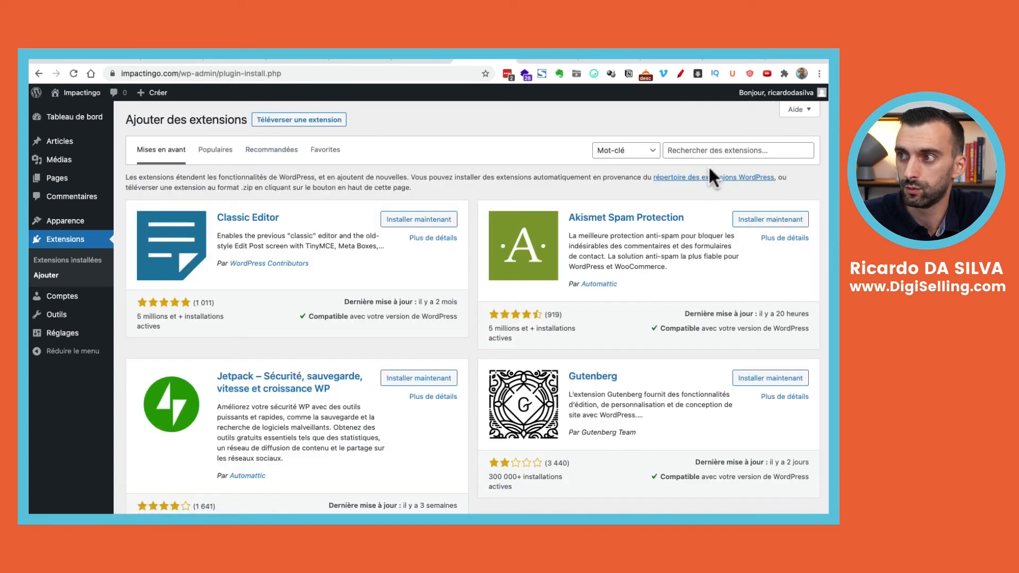
Search 'wpvivid back' and install the WPvivid Backup and Migration plugin
click(701, 150)
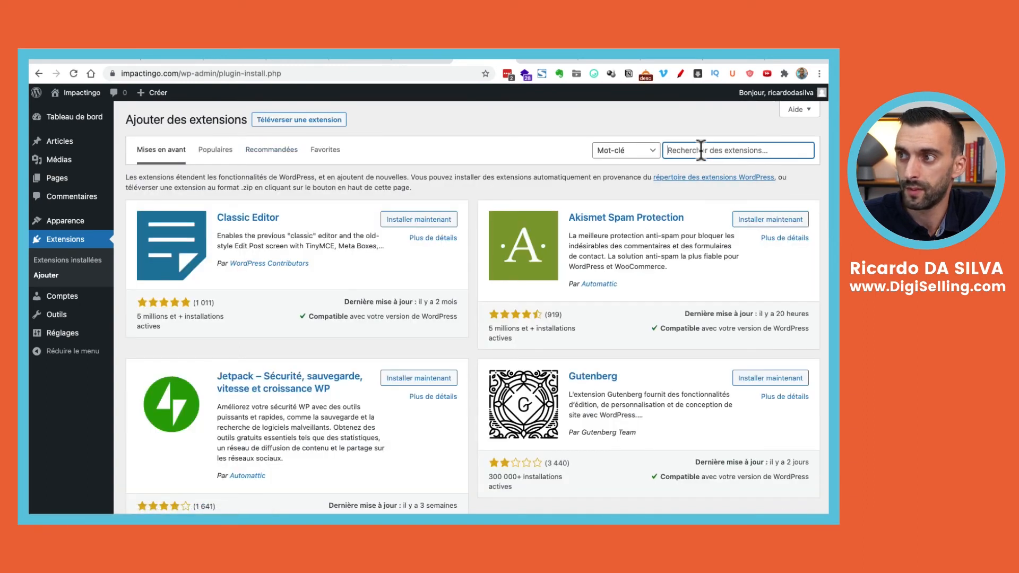
text(wpvivid)
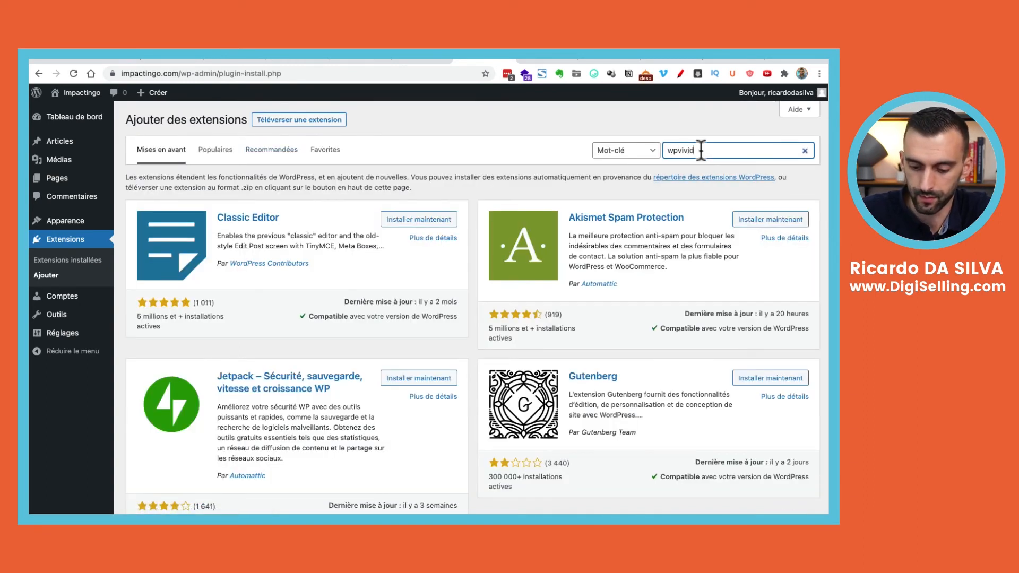
text( backup)
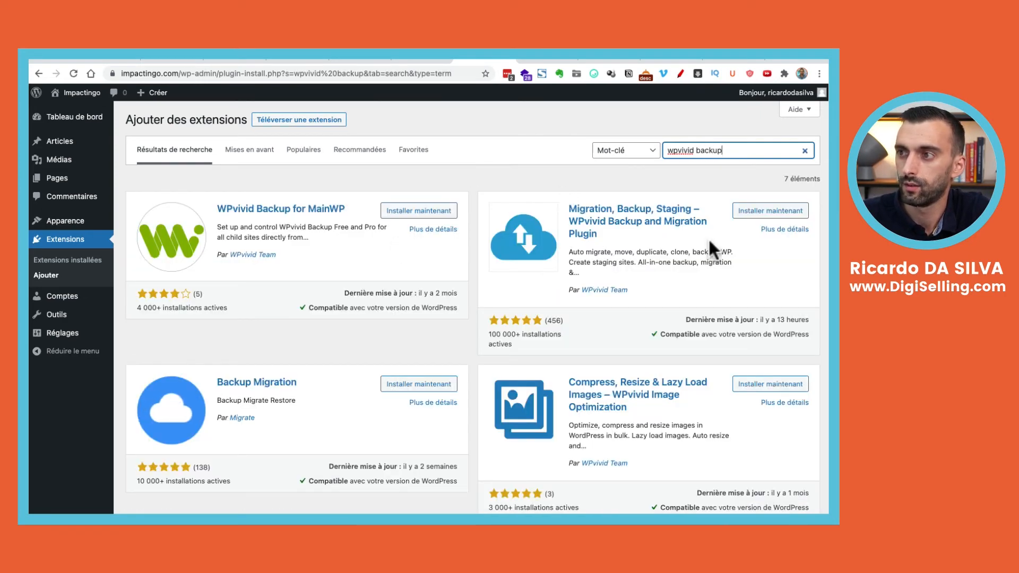
click(781, 212)
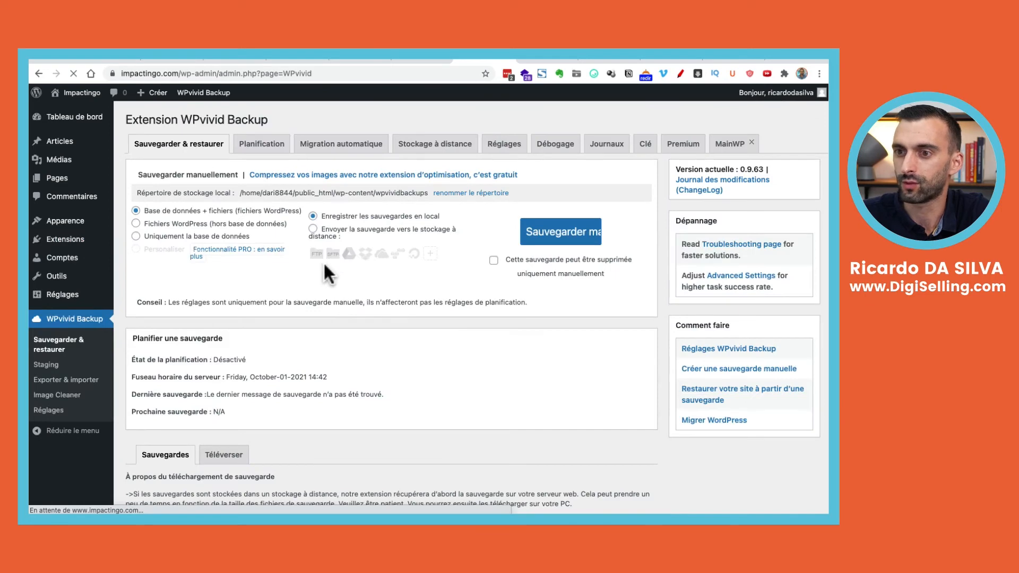
In WPvivid's Téléverser area, select the local backup_all.zip file for upload
scroll(298, 313, down, 3)
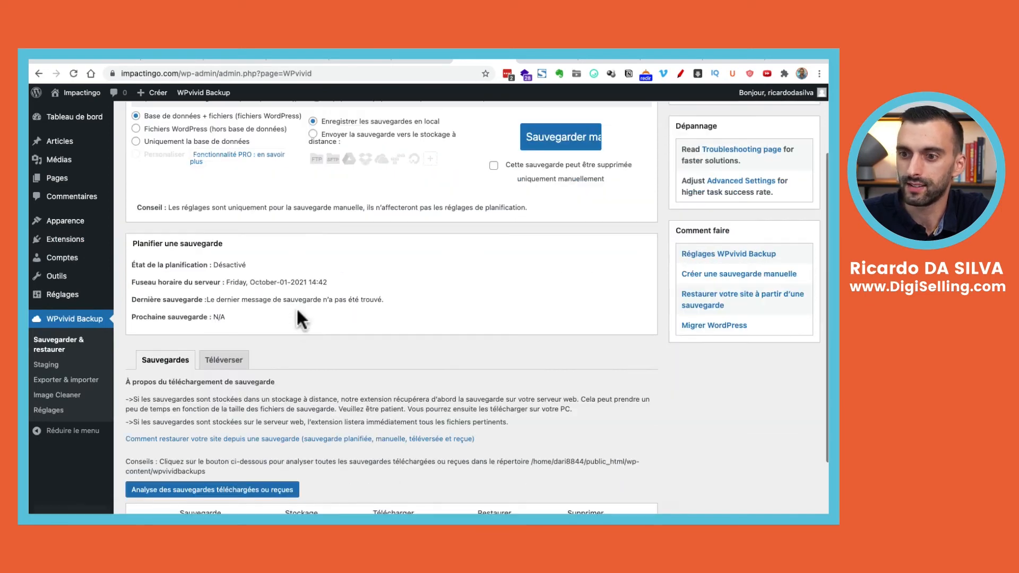
scroll(263, 359, up, 3)
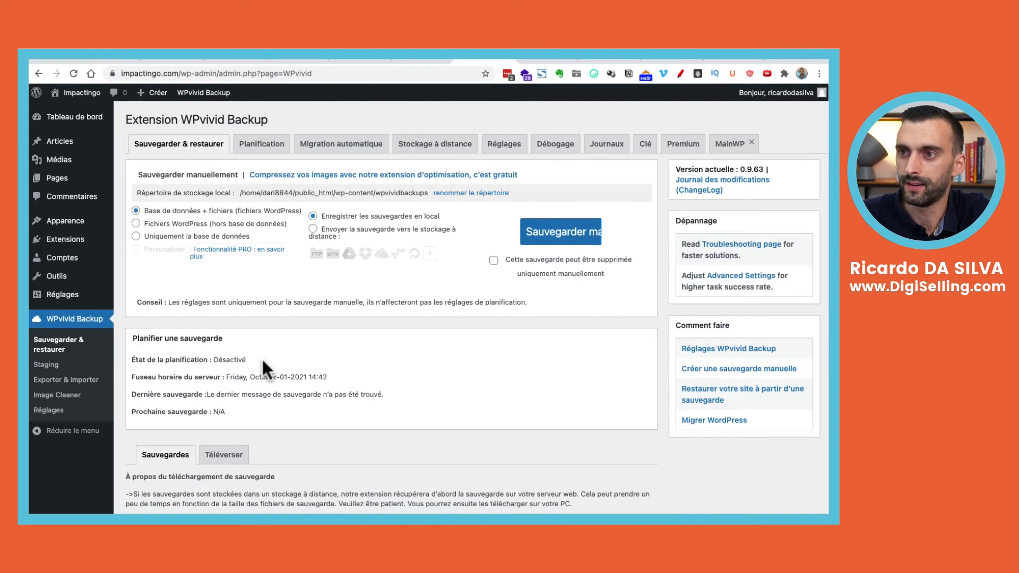
scroll(263, 358, down, 2)
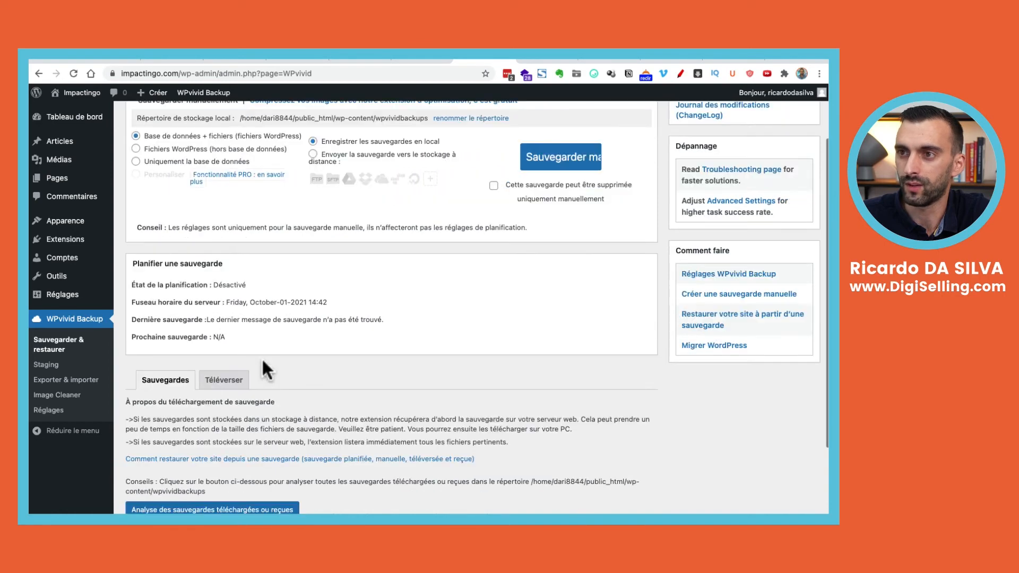
click(236, 385)
scroll(323, 360, down, 4)
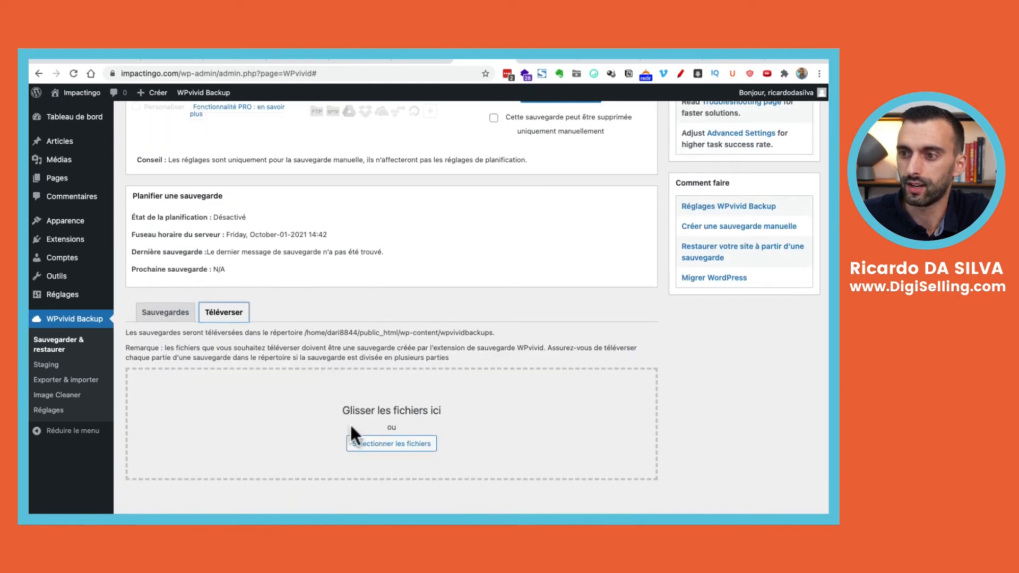
click(370, 446)
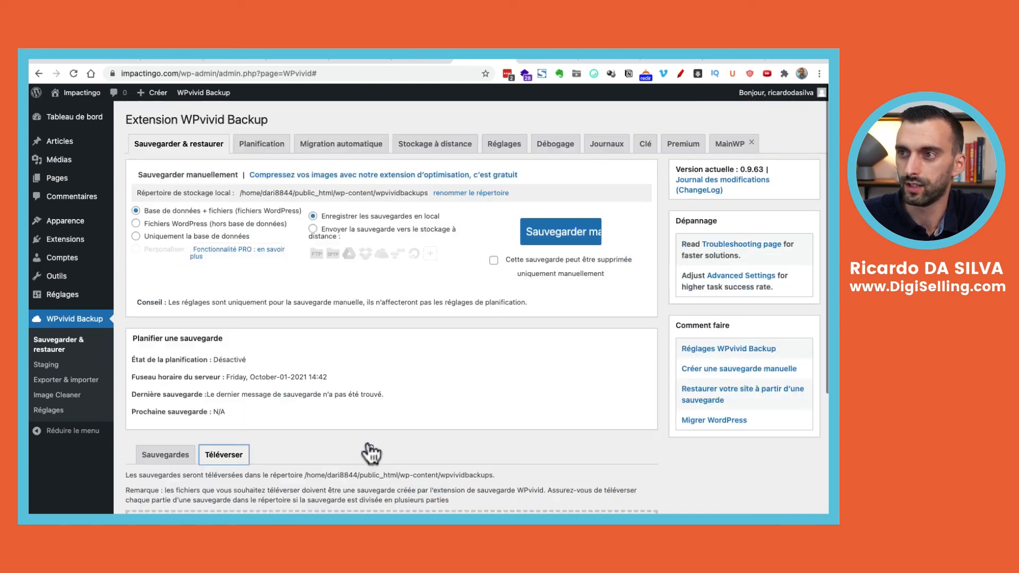
scroll(392, 404, down, 4)
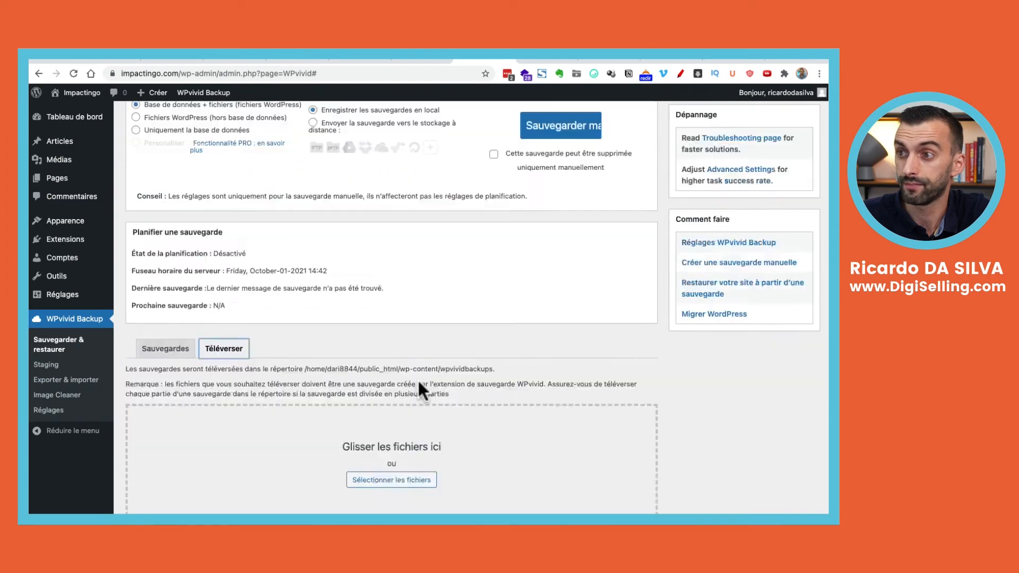
click(411, 418)
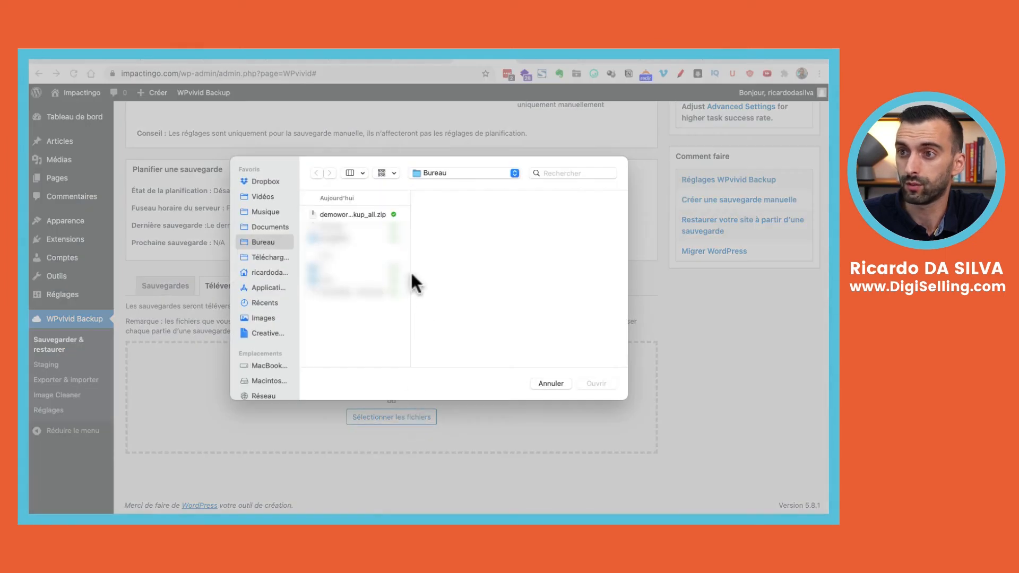
click(354, 215)
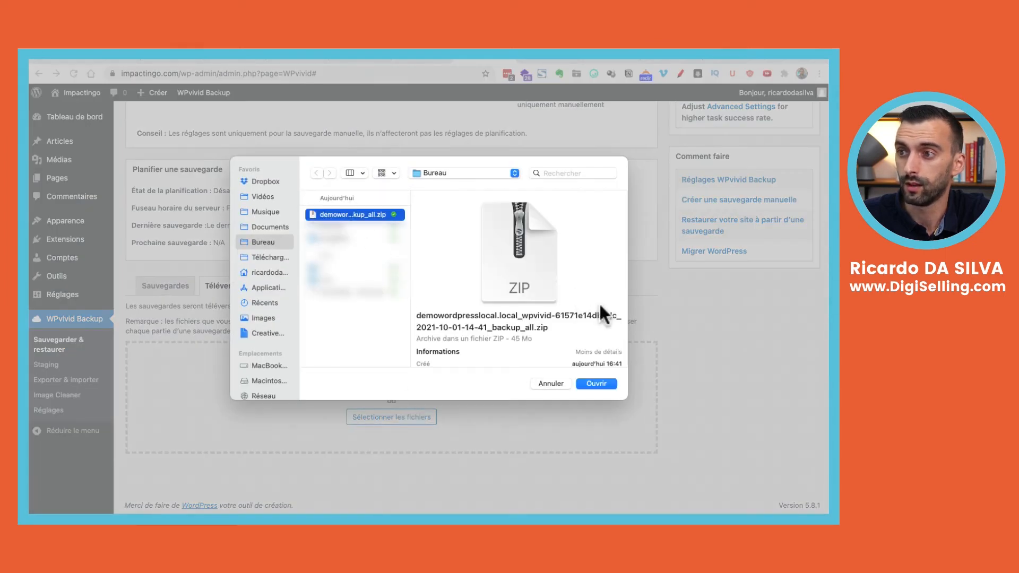
click(597, 383)
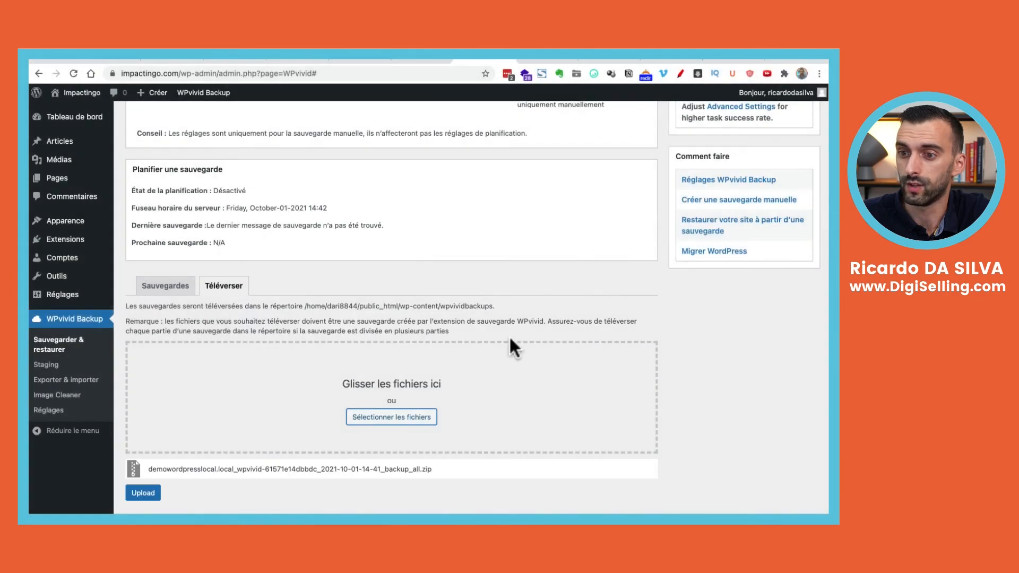
Upload the backup_all.zip and acknowledge the completion alert
click(154, 496)
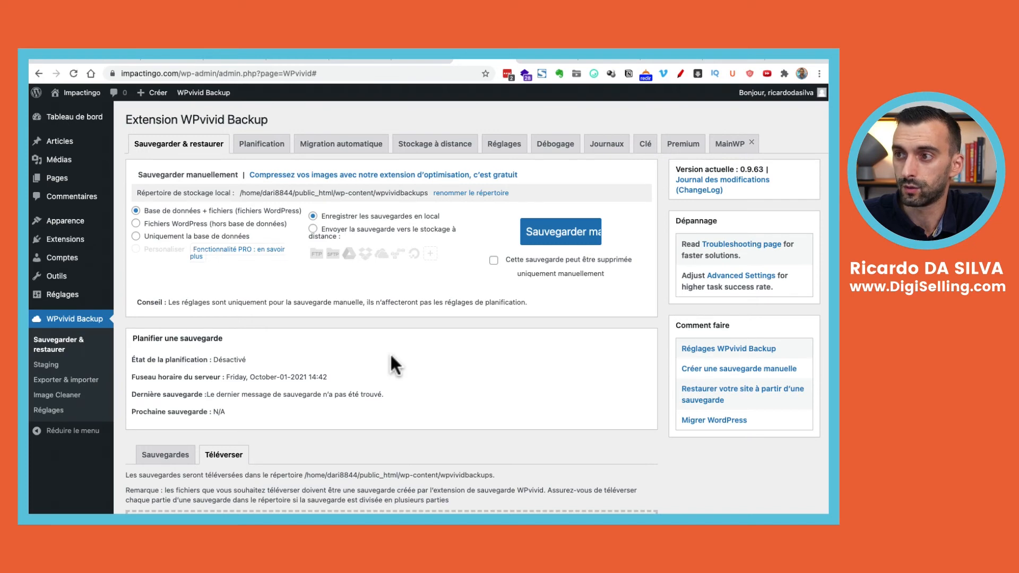
scroll(395, 365, down, 5)
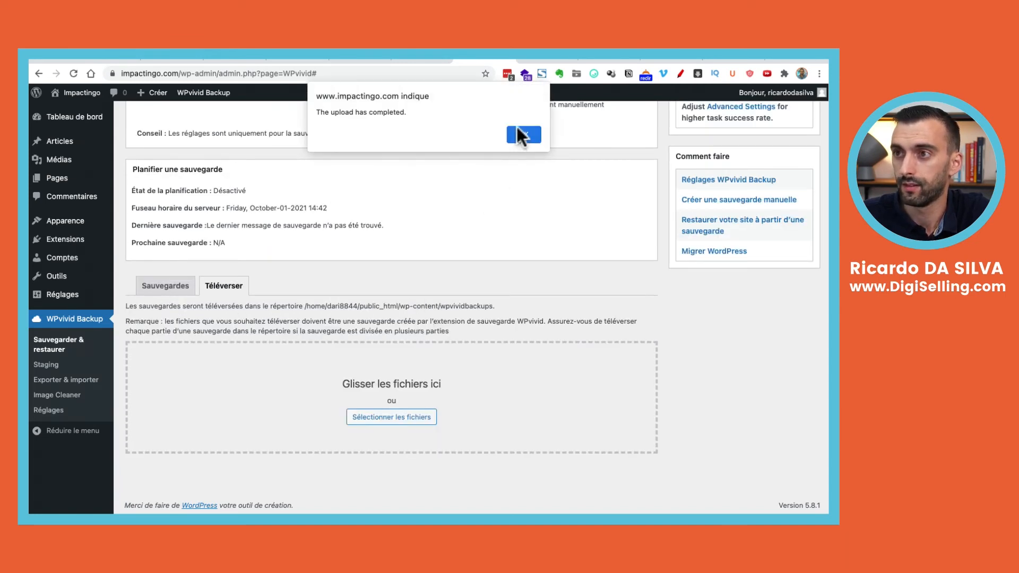
click(520, 135)
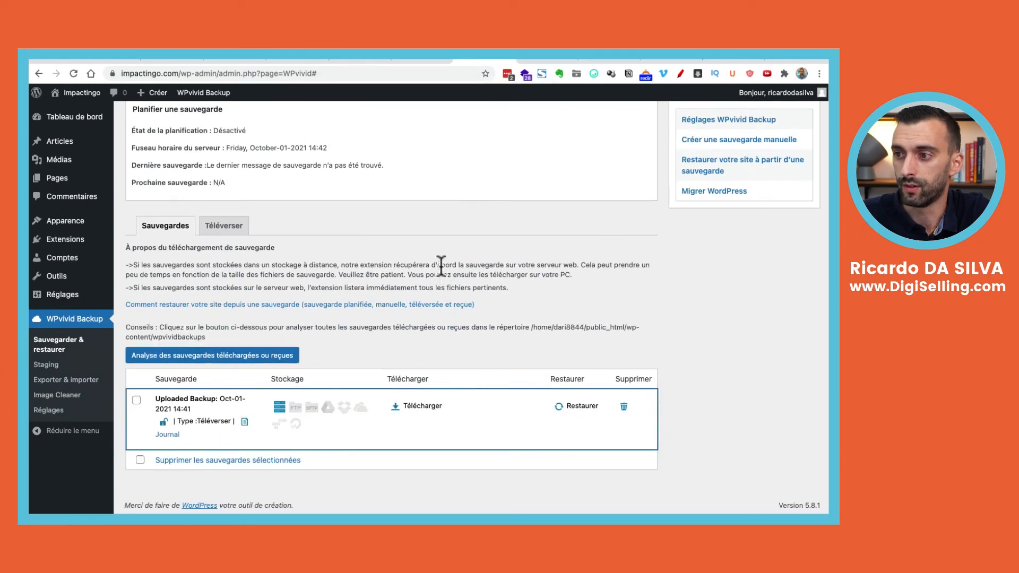
Restore the uploaded Oct-01-2021 14:41 backup onto impactingo.com and confirm with OK
scroll(441, 268, up, 5)
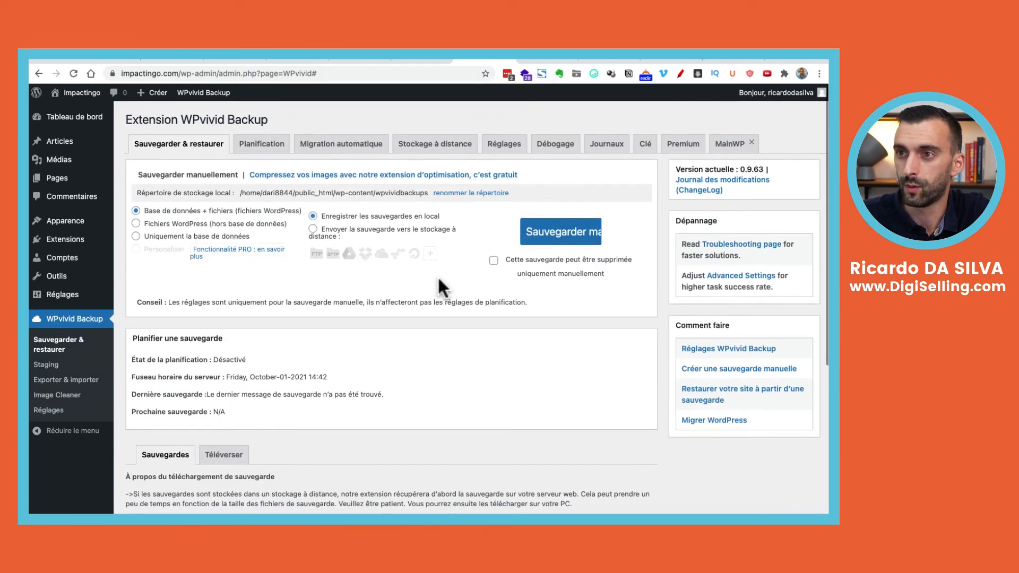
scroll(438, 297, down, 5)
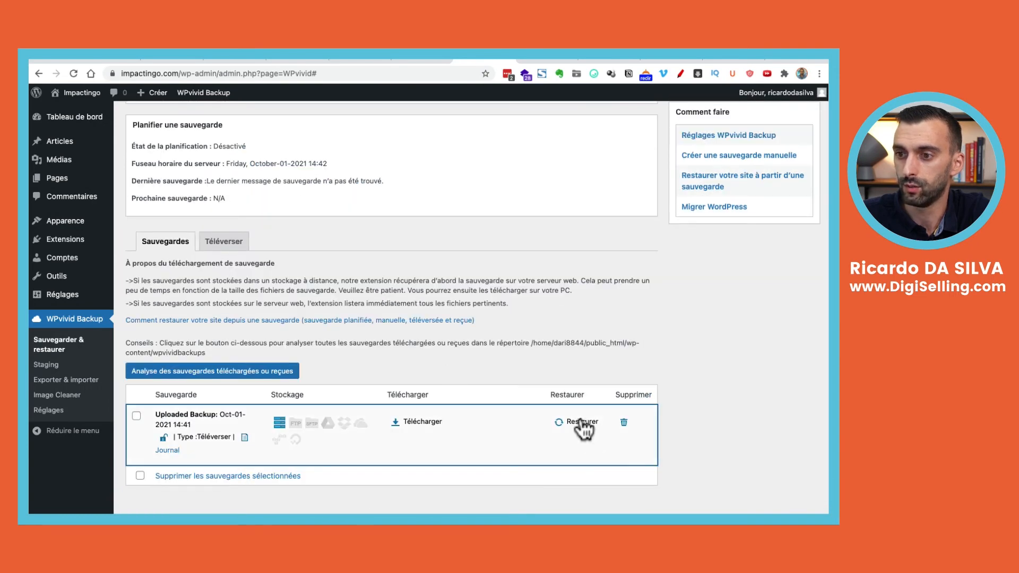
scroll(581, 382, up, 5)
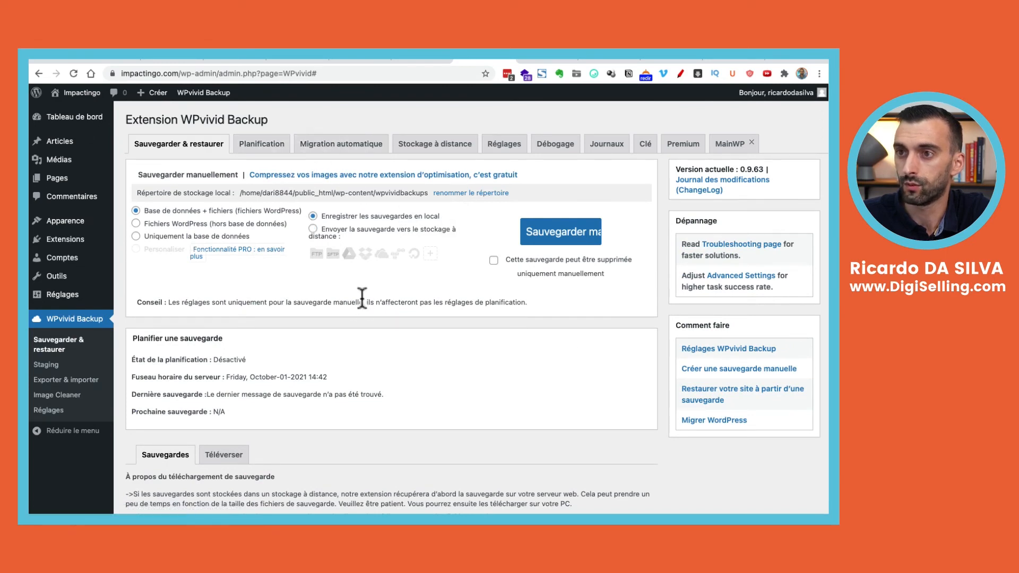
scroll(456, 369, down, 3)
scroll(457, 370, down, 2)
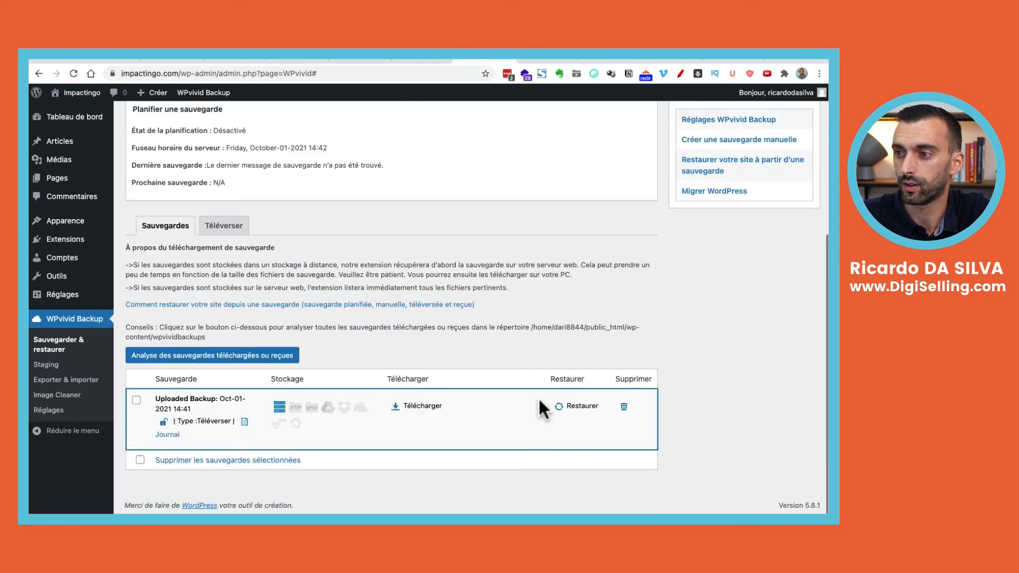
click(576, 407)
scroll(575, 408, down, 2)
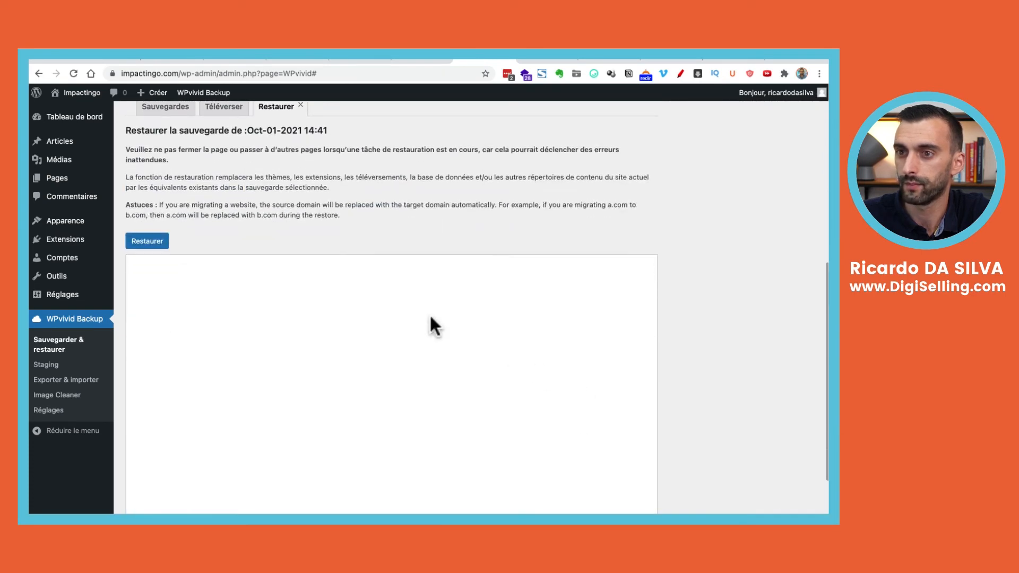
click(166, 243)
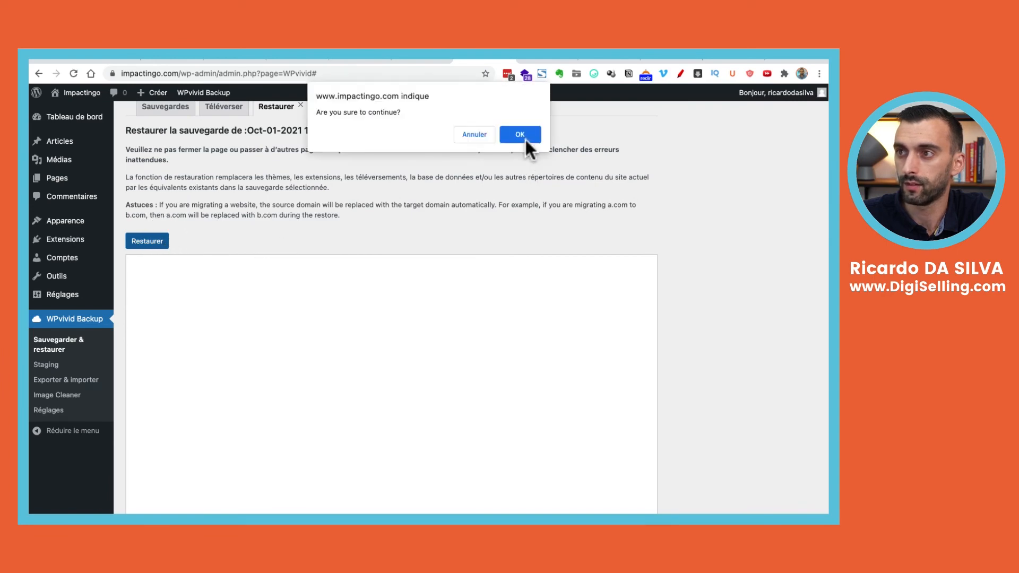
click(520, 134)
scroll(517, 207, down, 2)
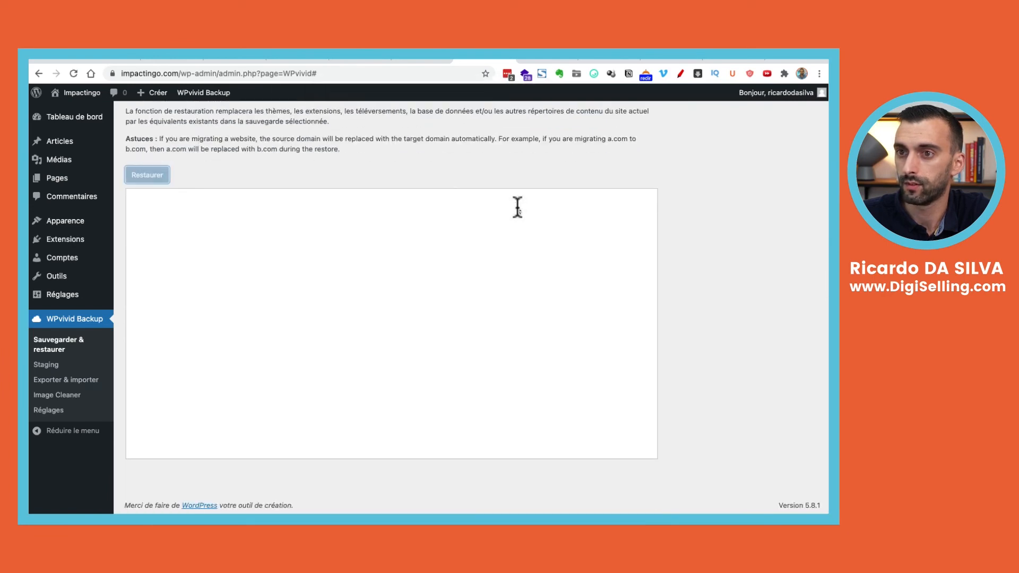
scroll(518, 207, up, 3)
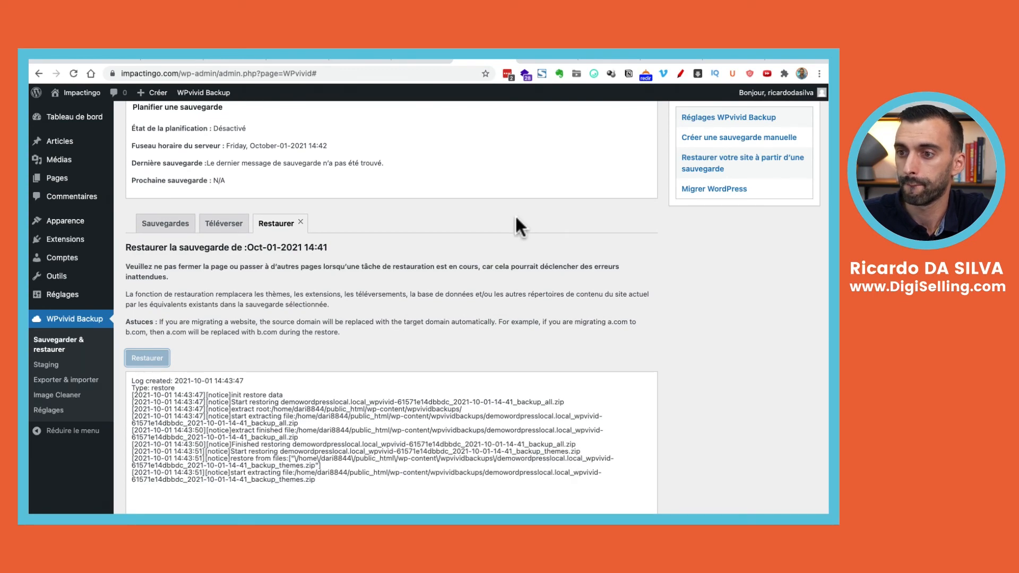
scroll(515, 217, down, 1)
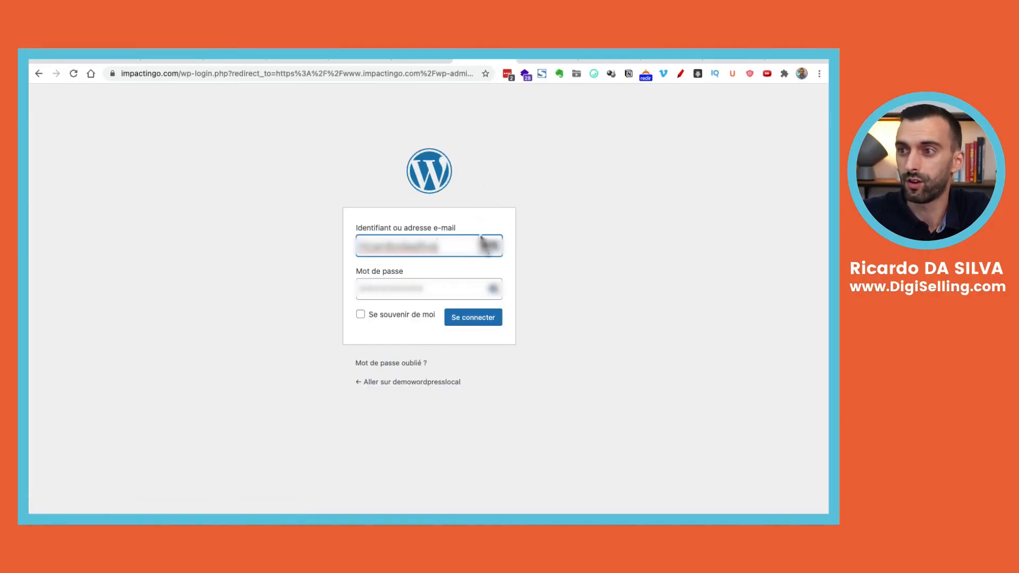
Attempt to sign in using the browser's saved login for the site
click(481, 322)
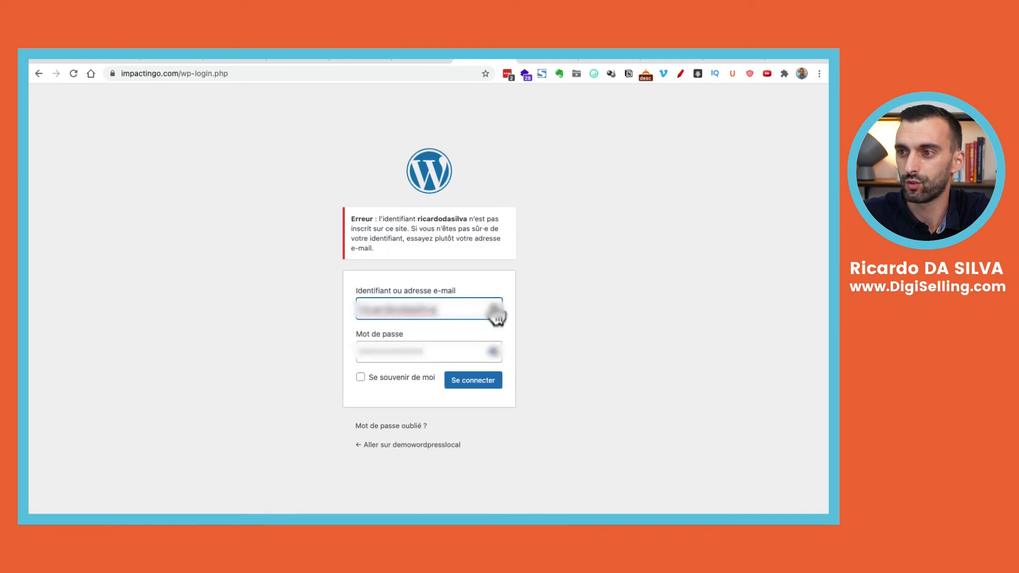
click(495, 315)
click(416, 400)
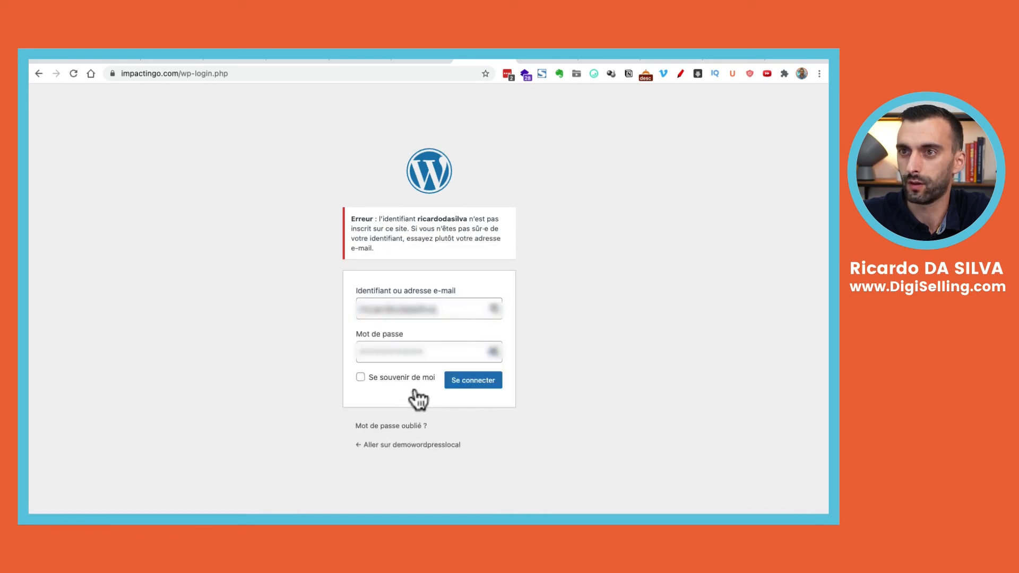
click(474, 381)
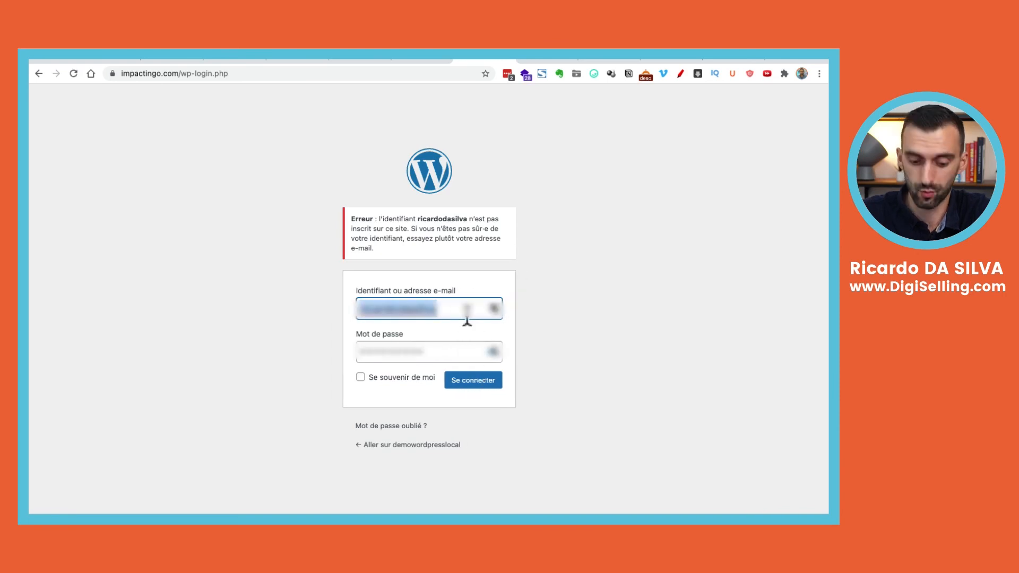
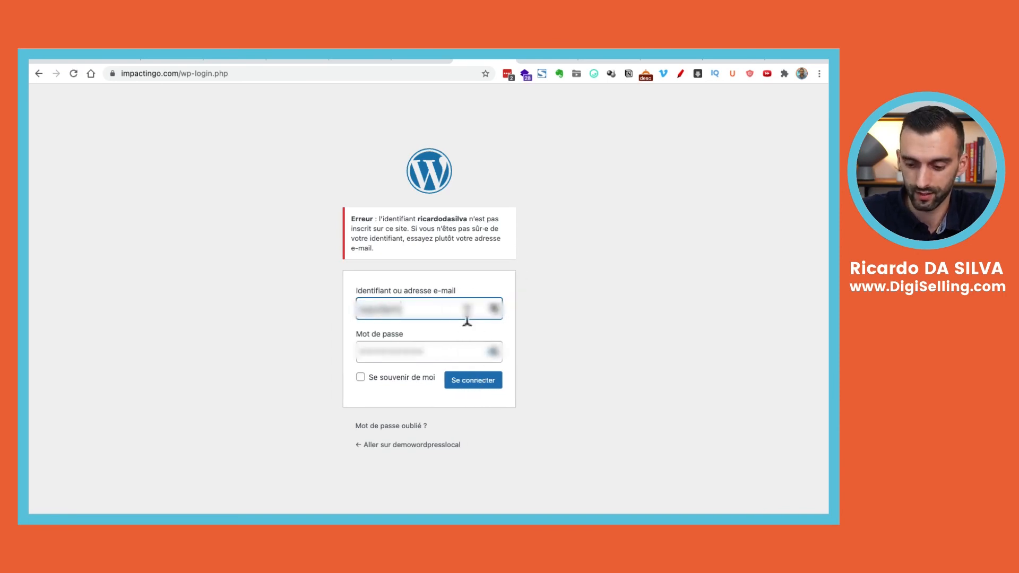
Sign in with the local site's admin username and password
key(Tab)
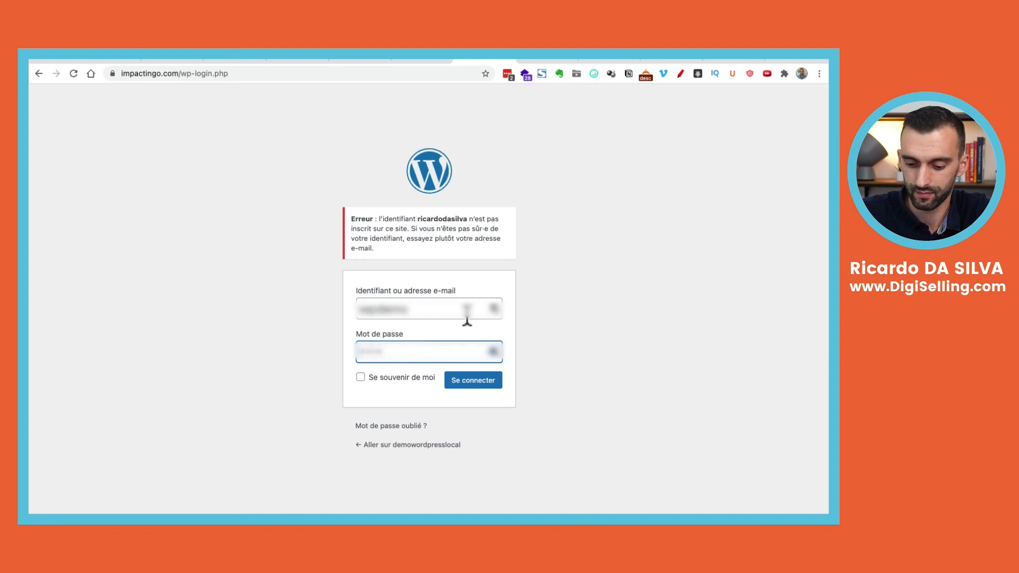
click(466, 386)
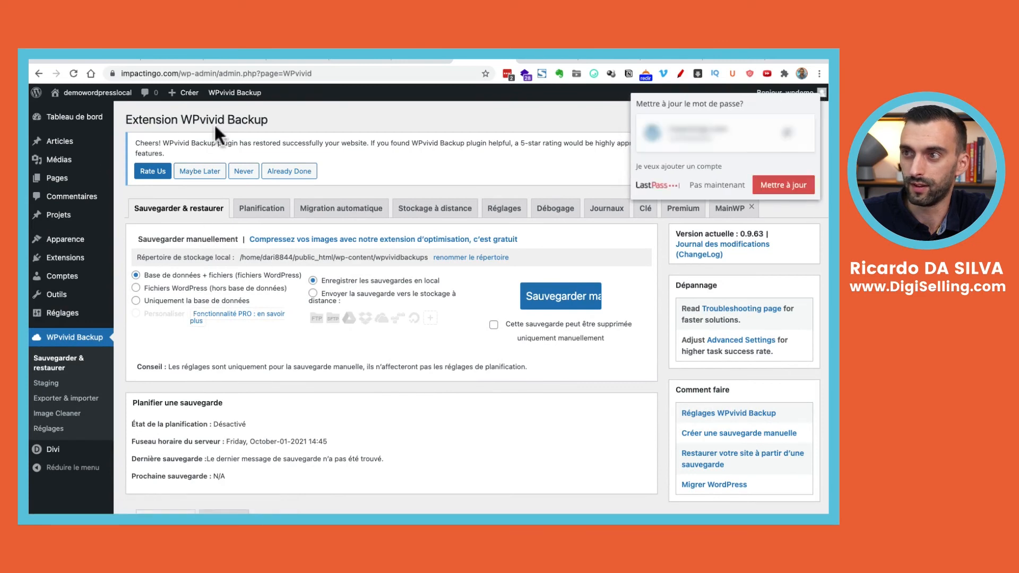
Dismiss the password prompt and view the live homepage with the Divi Copywriter design
click(712, 186)
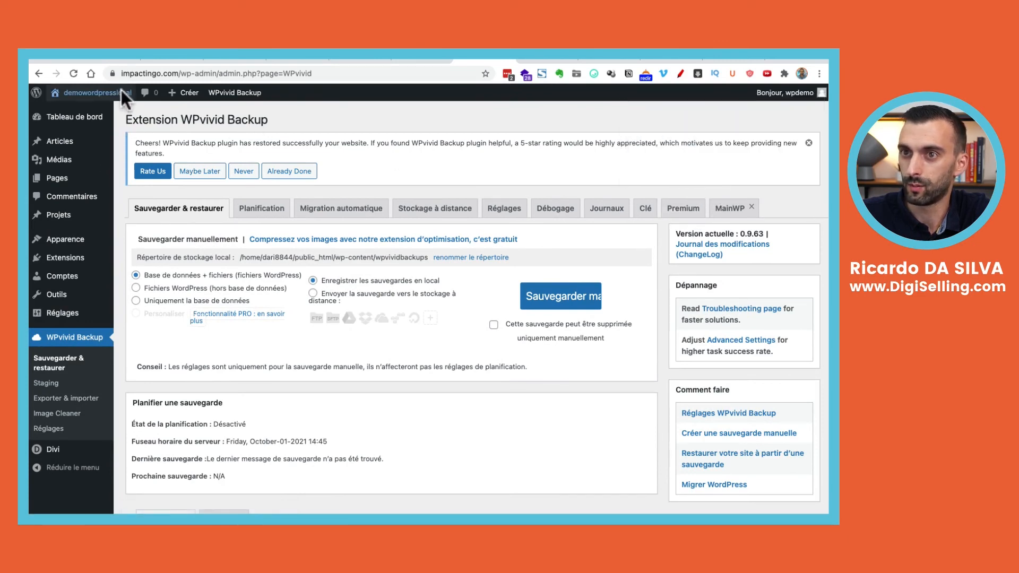
mouse_move(96, 93)
click(100, 113)
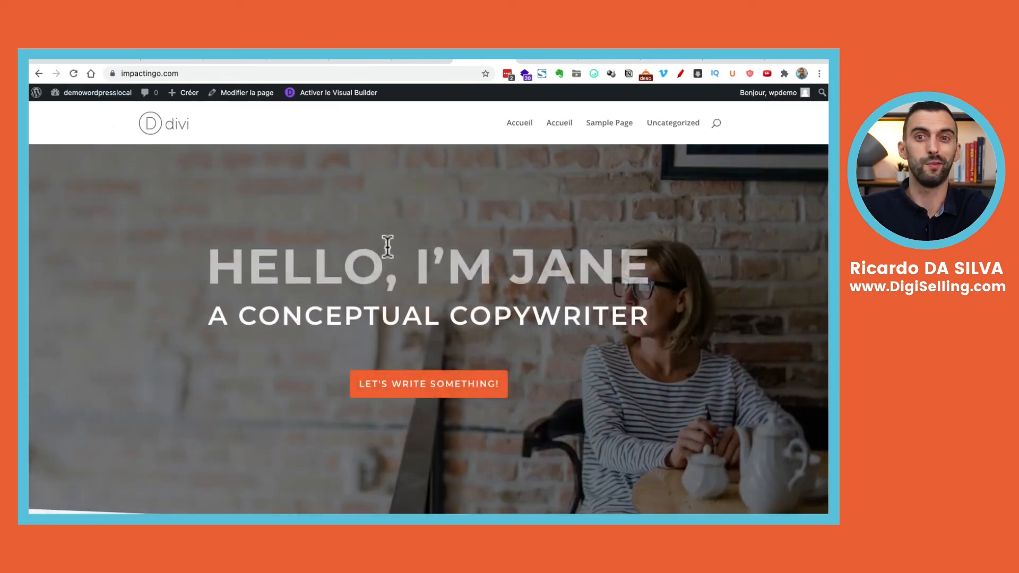
scroll(388, 250, down, 15)
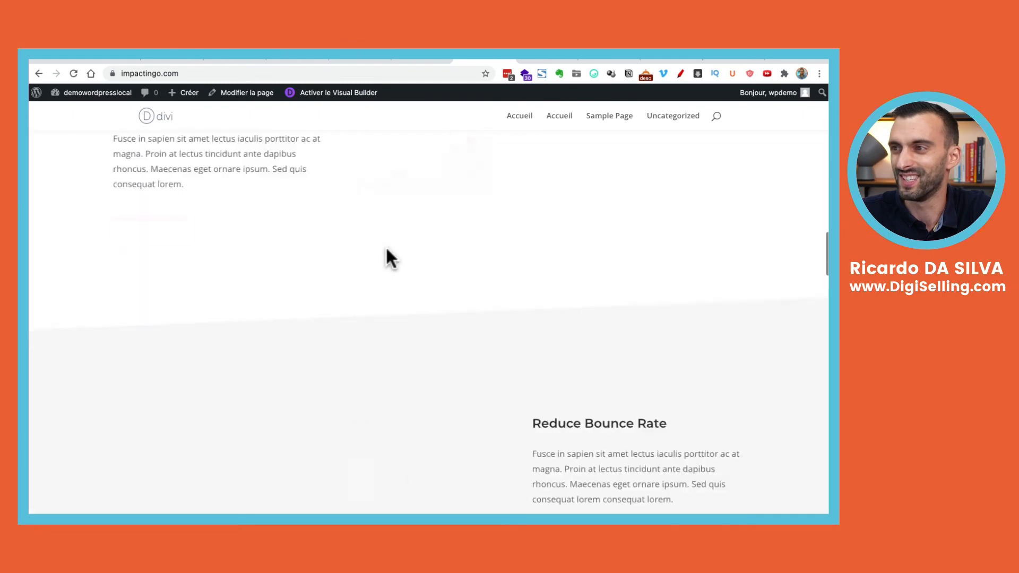
scroll(391, 259, down, 20)
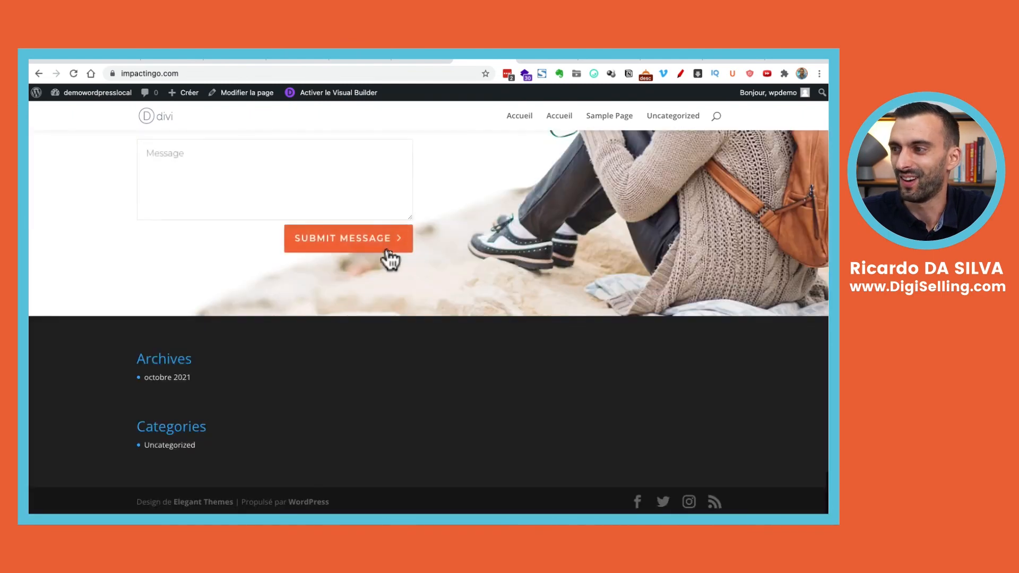
scroll(390, 259, up, 20)
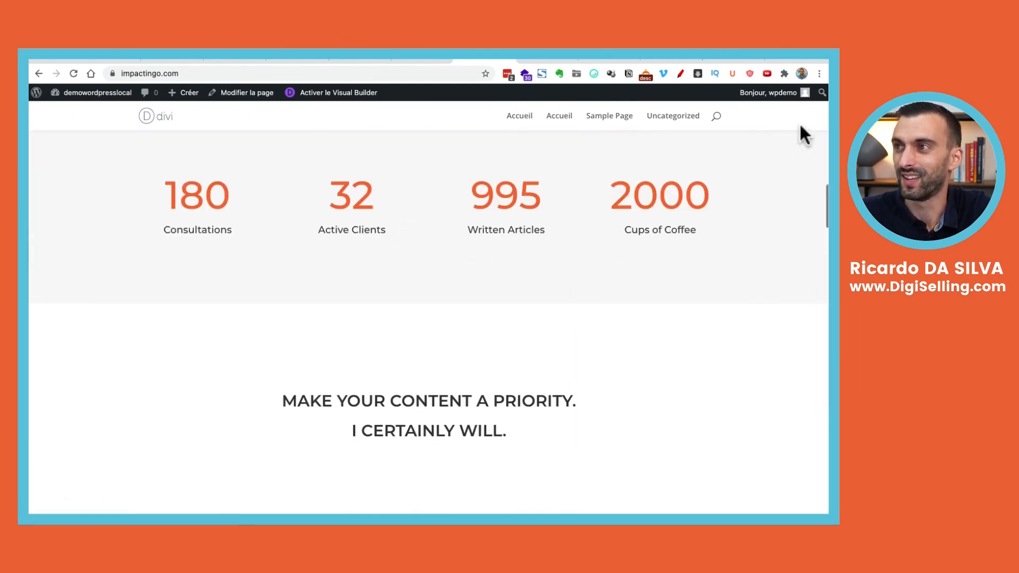
Open the local demowordpresslocal site's front page for comparison
click(716, 59)
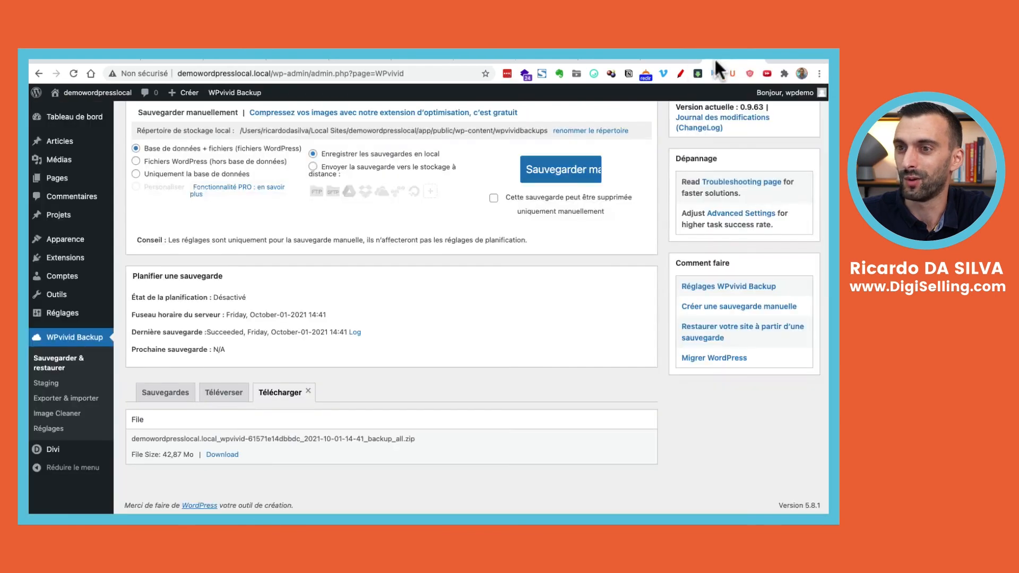
scroll(557, 228, up, 2)
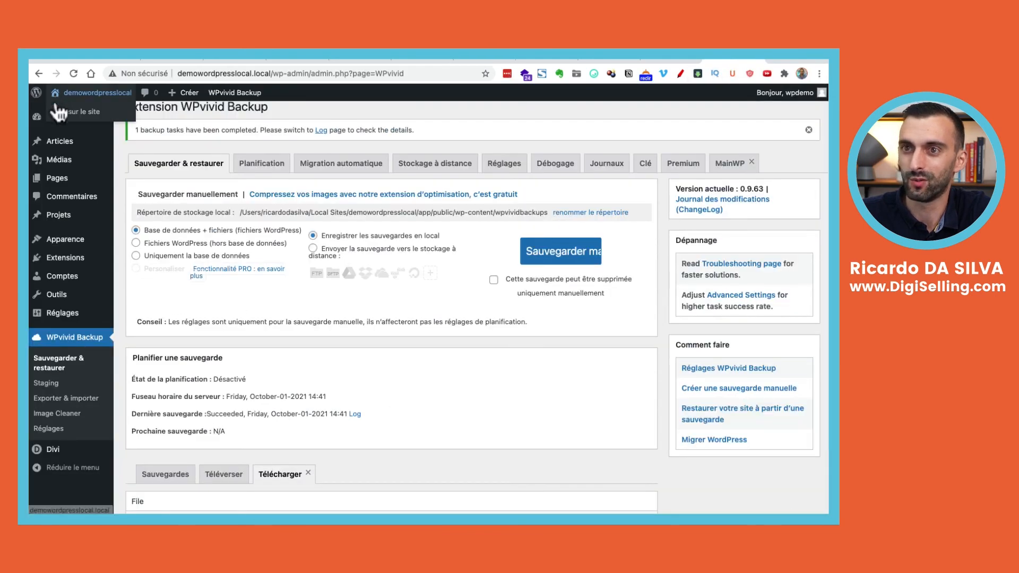
click(55, 108)
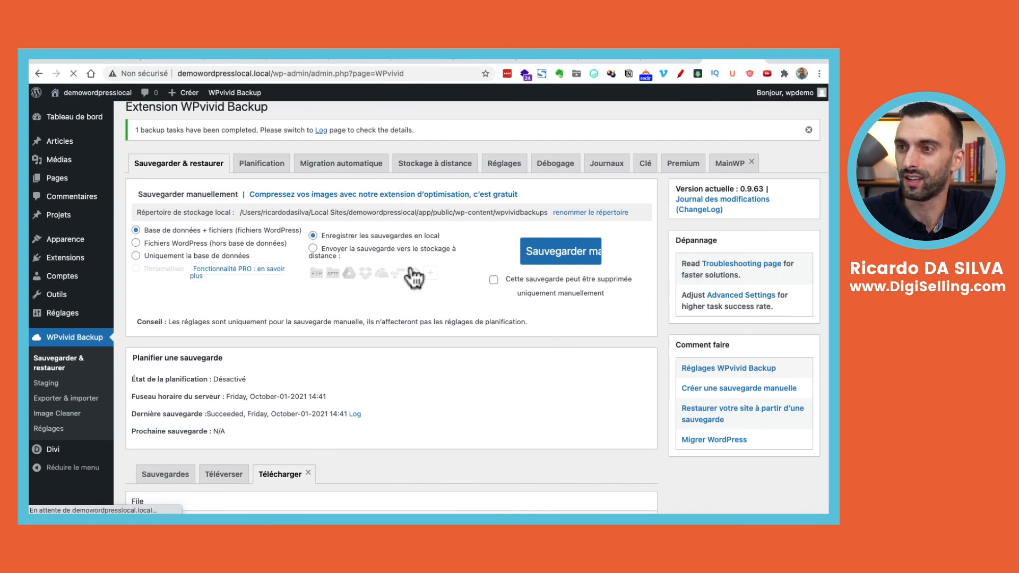
scroll(412, 273, down, 2)
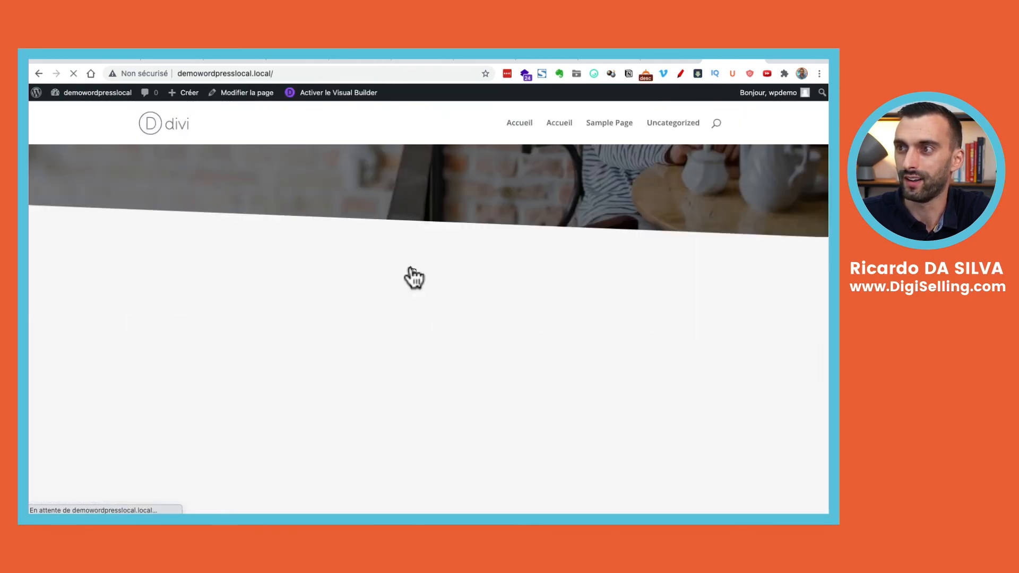